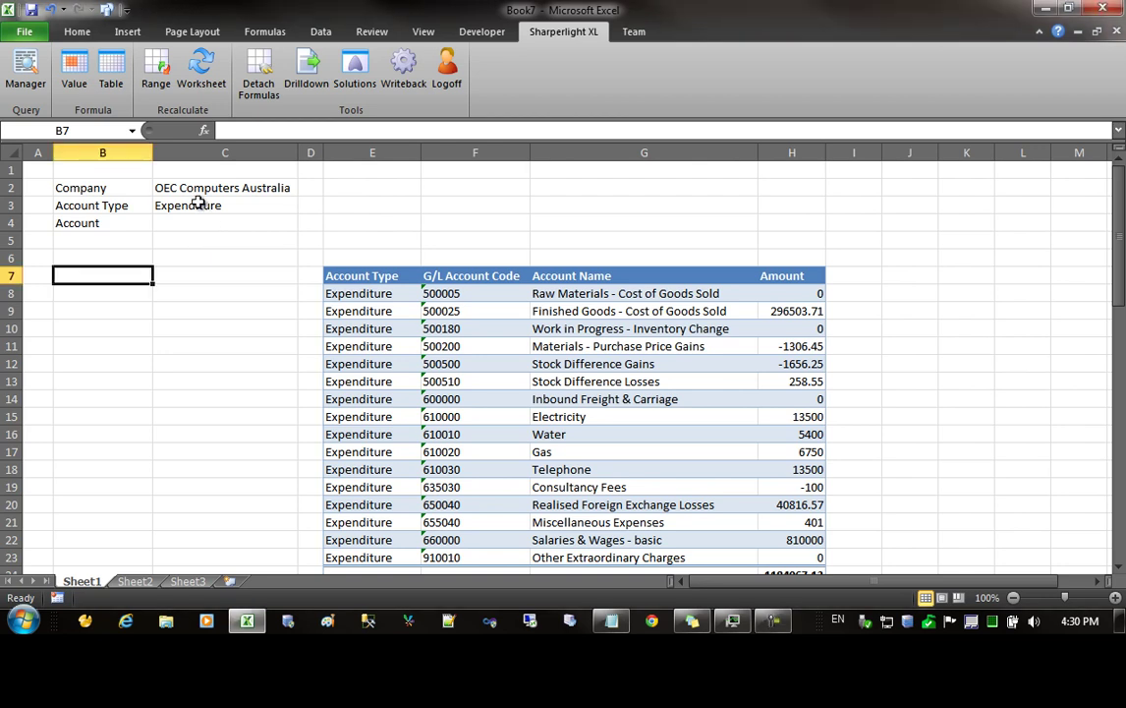
Step: Set the Account Type filter in cell C3 to Income
{"action": "left_click", "coordinate": [199, 202]}
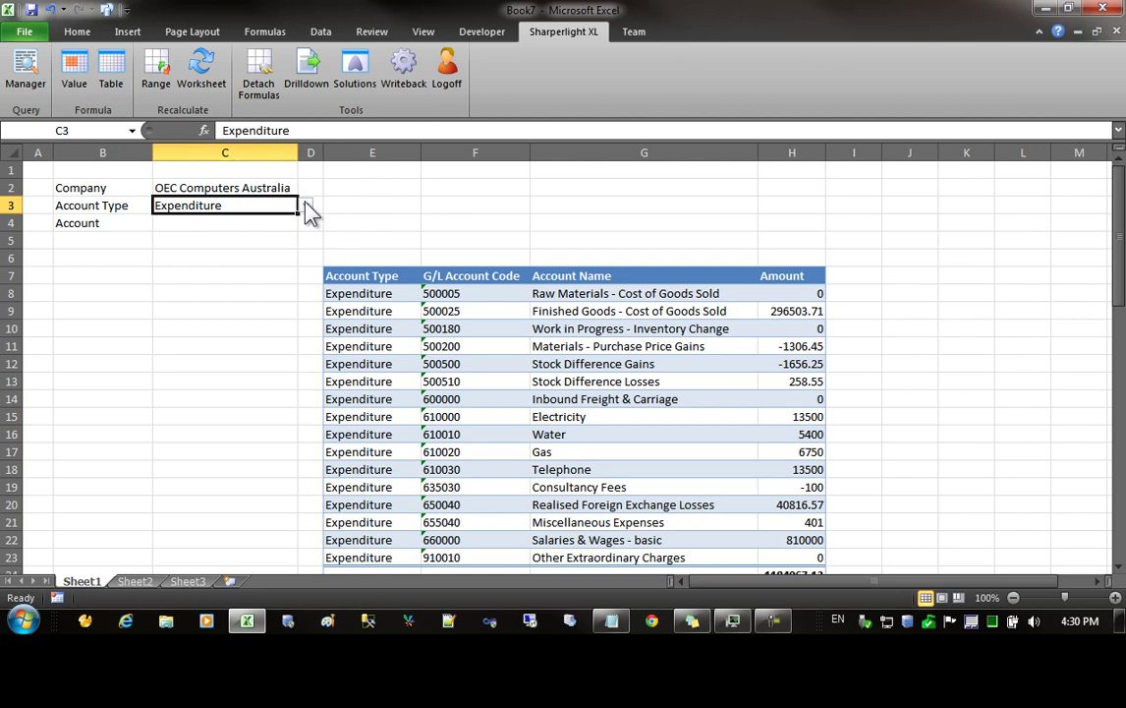
{"action": "left_click", "coordinate": [305, 206]}
{"action": "left_click", "coordinate": [202, 230]}
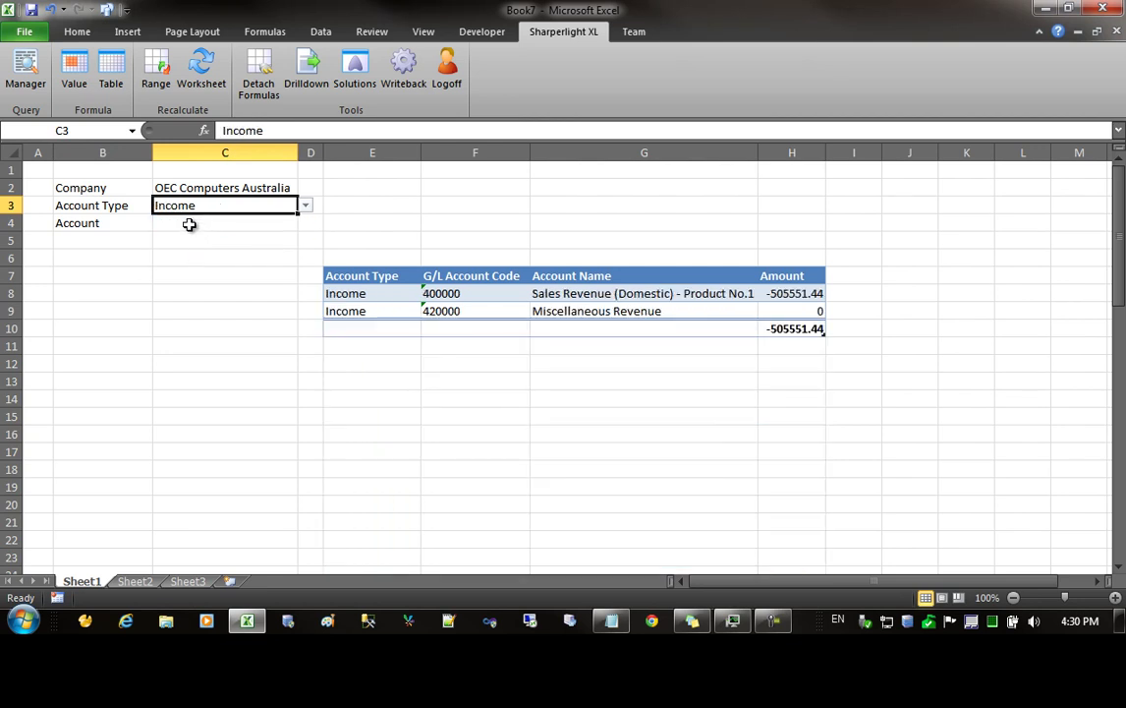
Step: Open the account lookup for cell C4, look through the Income accounts and close it without choosing one
{"action": "left_click", "coordinate": [188, 224]}
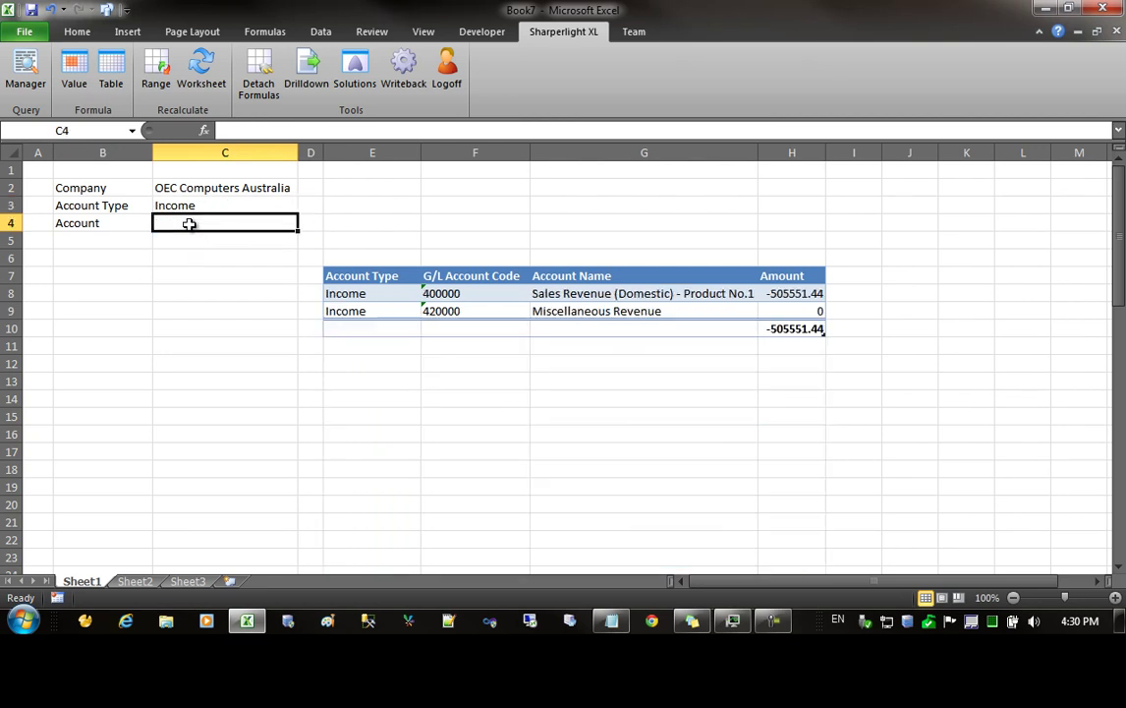
{"action": "double_click", "coordinate": [189, 225]}
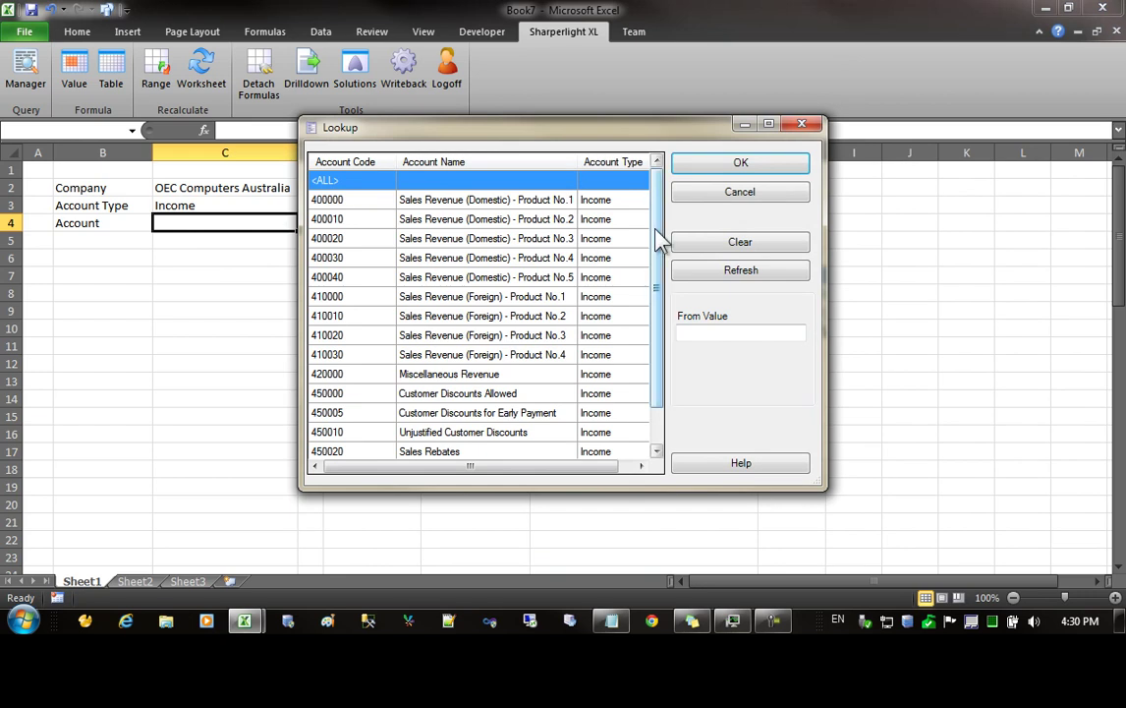
{"action": "left_click_drag", "start_coordinate": [662, 243], "coordinate": [661, 326]}
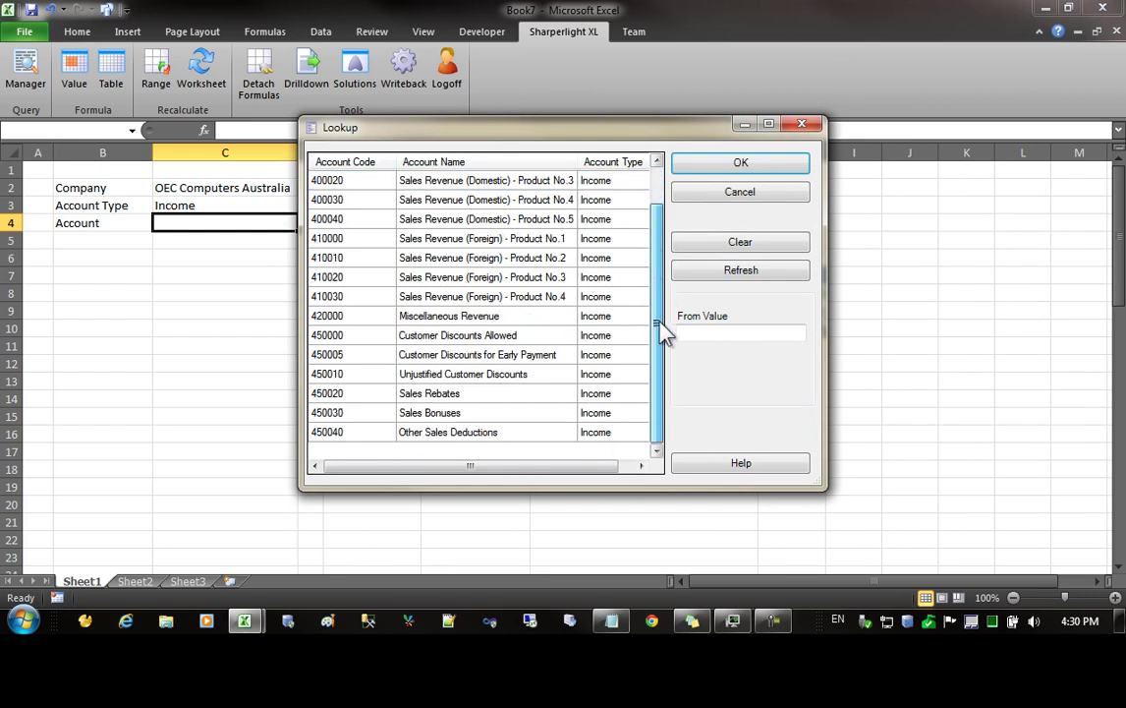
{"action": "left_click", "coordinate": [727, 195]}
Step: Set the Account Type filter in cell C3 to Expenditure
{"action": "left_click", "coordinate": [249, 205]}
{"action": "left_click", "coordinate": [306, 207]}
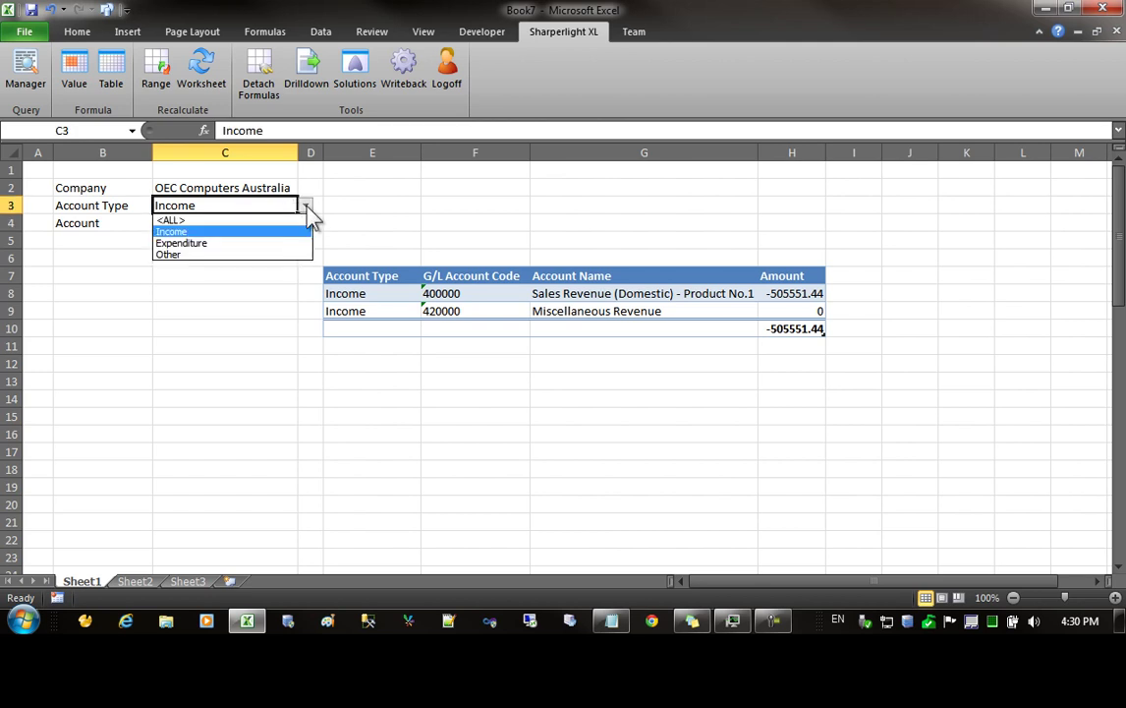
{"action": "left_click", "coordinate": [218, 243]}
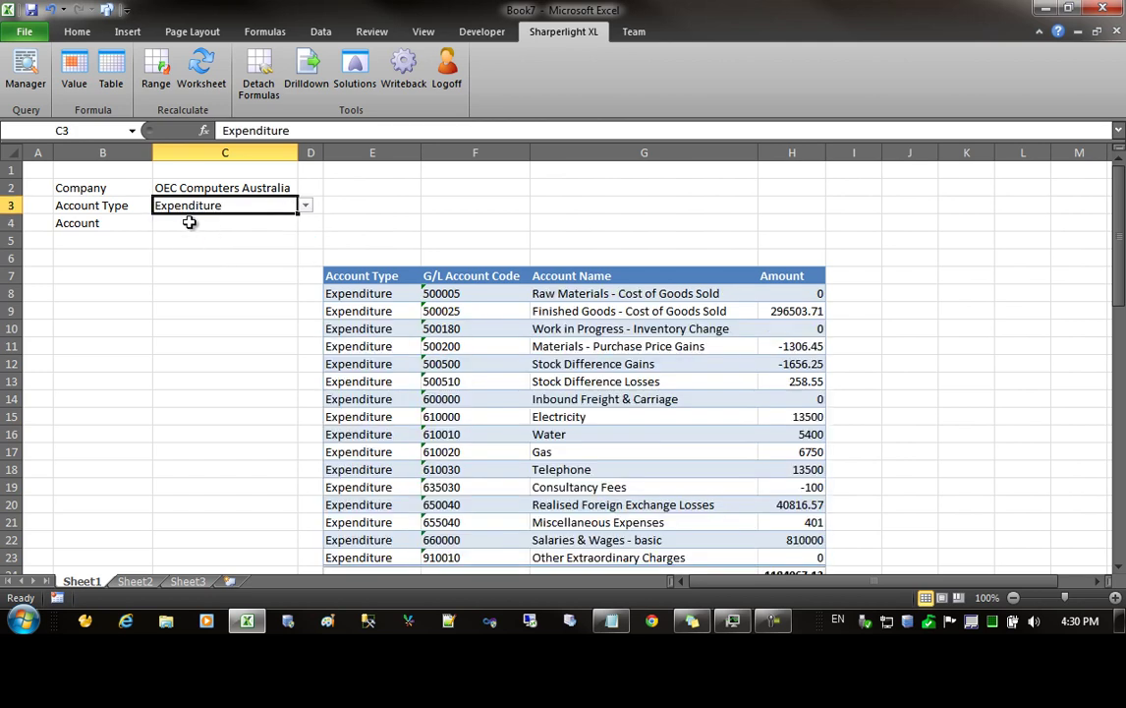
Step: Open the account lookup for cell C4, look through the Expenditure accounts and close it without choosing one
{"action": "double_click", "coordinate": [187, 221]}
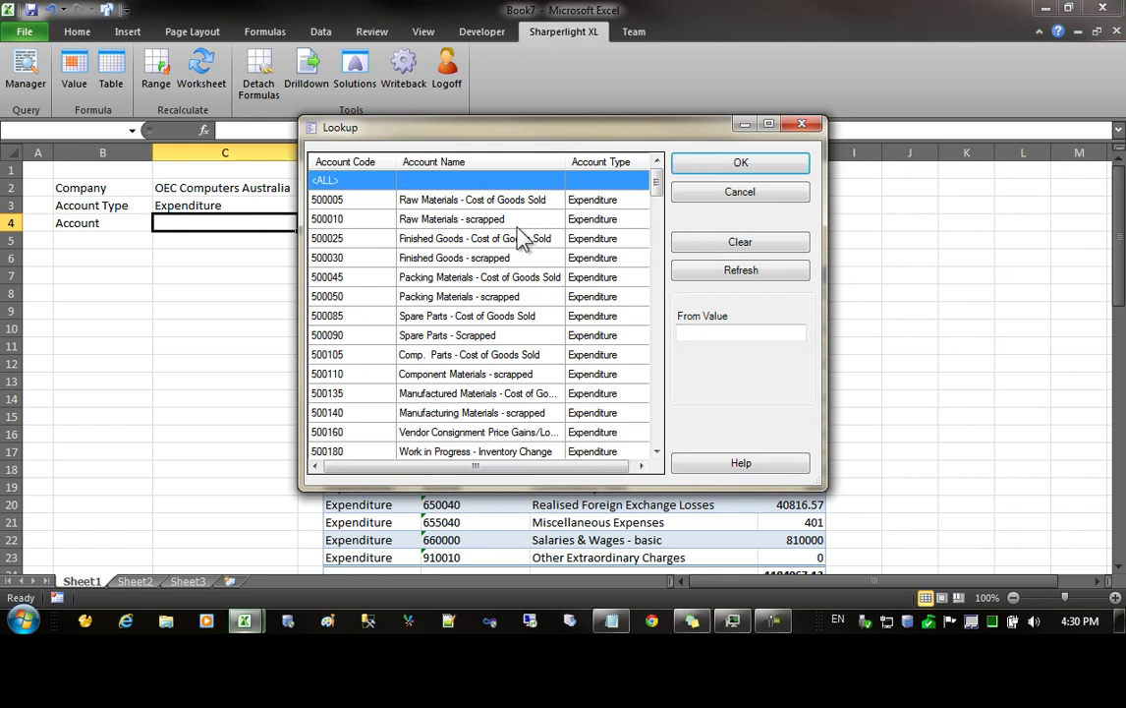
{"action": "left_click_drag", "start_coordinate": [657, 184], "coordinate": [660, 401]}
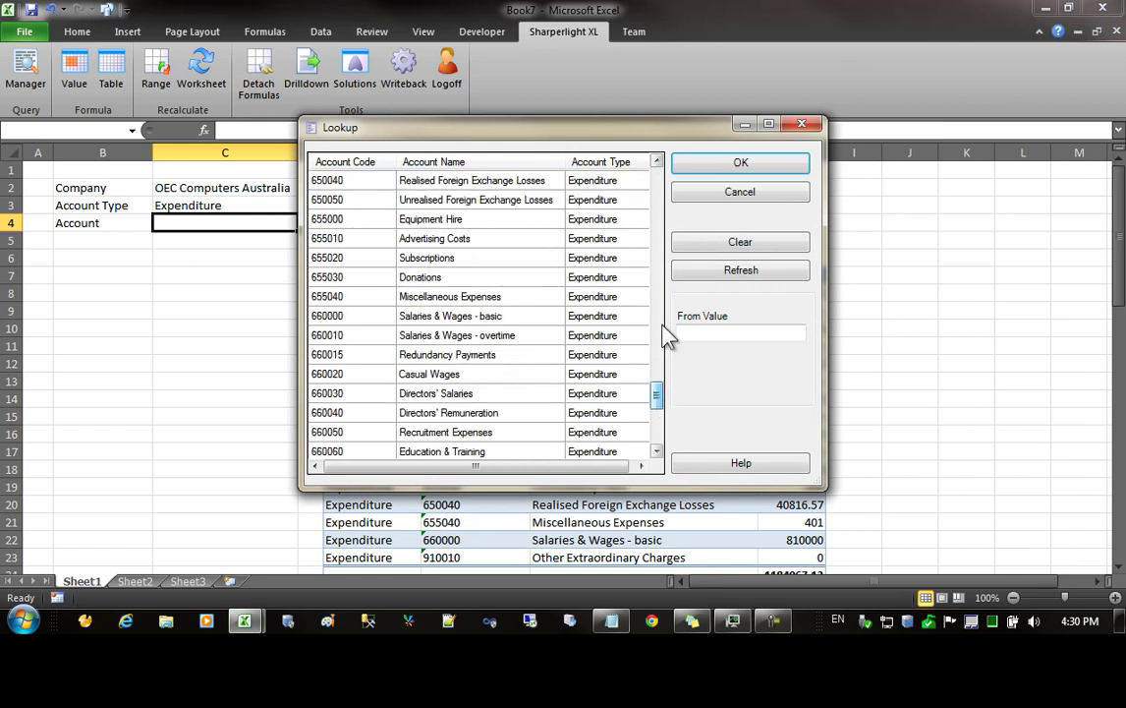
{"action": "left_click", "coordinate": [725, 192]}
{"action": "left_click", "coordinate": [200, 268]}
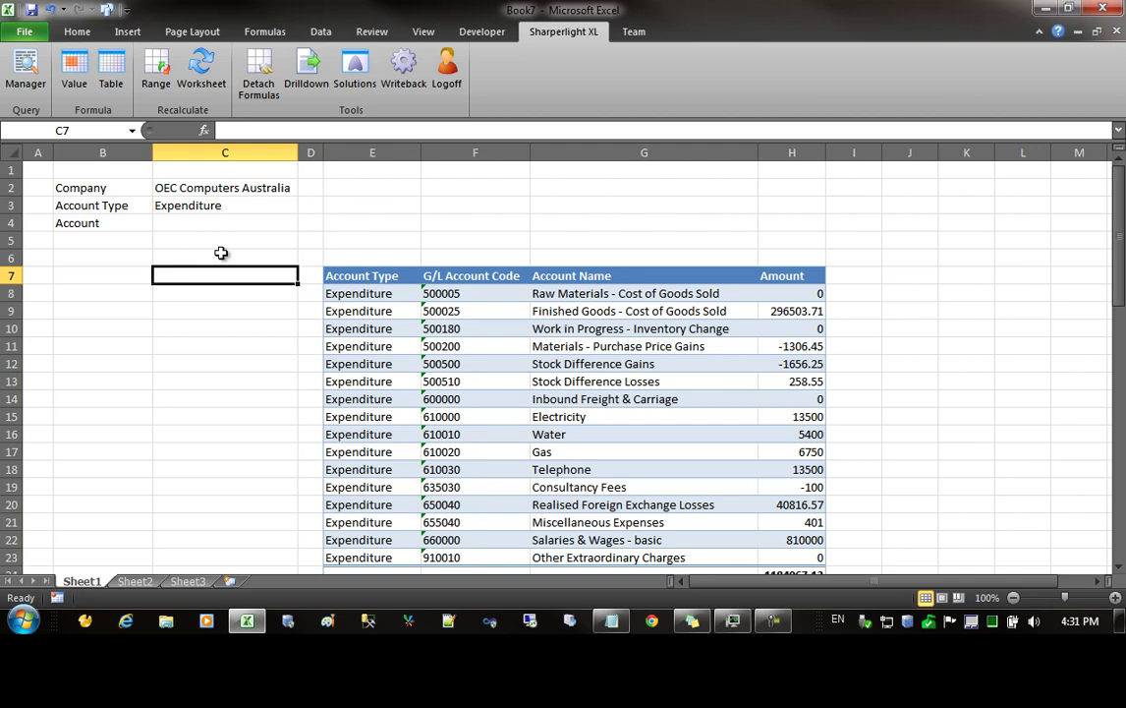
Step: Create a new blank workbook
{"action": "left_click", "coordinate": [24, 31]}
{"action": "left_click", "coordinate": [44, 253]}
{"action": "double_click", "coordinate": [201, 175]}
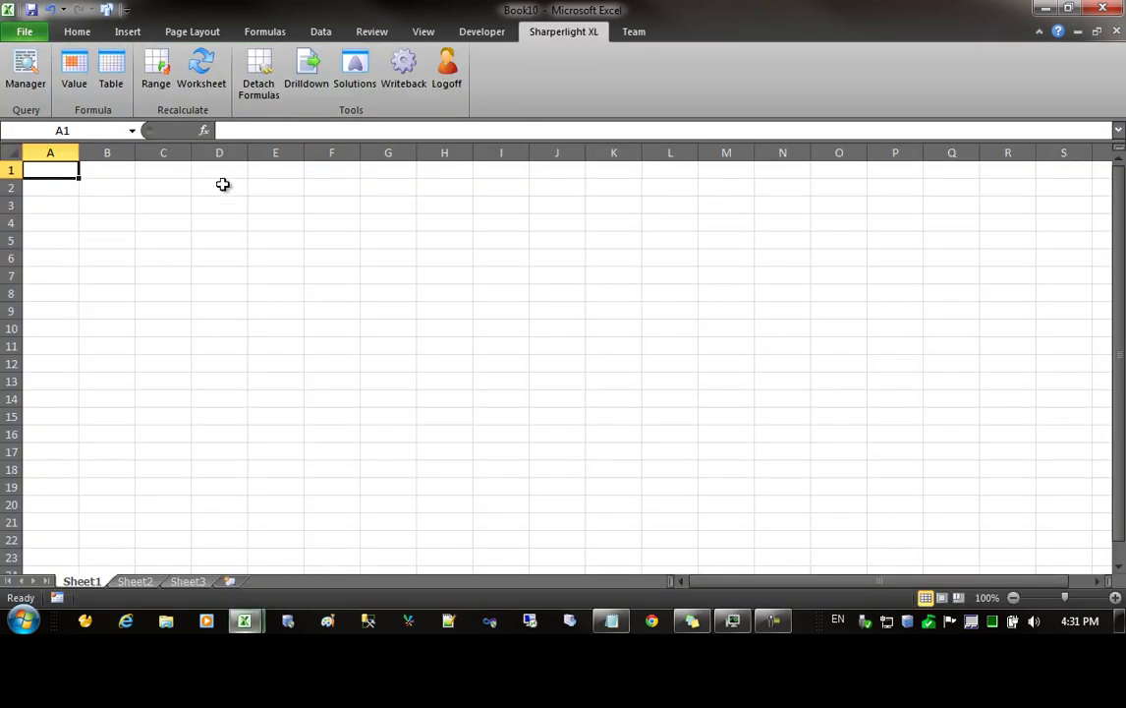
Step: Start a table formula query at cell E6, keeping SAP Business One as the product and choosing the G/L Transactions table
{"action": "left_click", "coordinate": [241, 236]}
{"action": "left_click", "coordinate": [271, 259]}
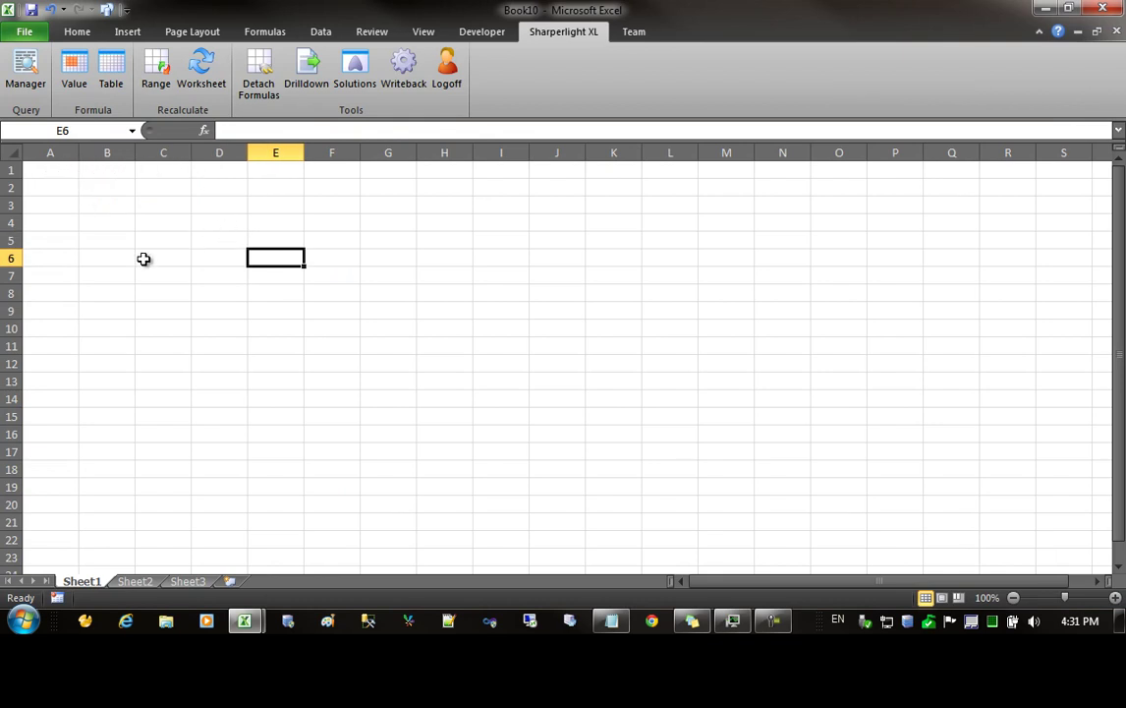
{"action": "left_click", "coordinate": [114, 79]}
{"action": "left_click_drag", "start_coordinate": [289, 65], "coordinate": [465, 55]}
{"action": "left_click", "coordinate": [484, 137]}
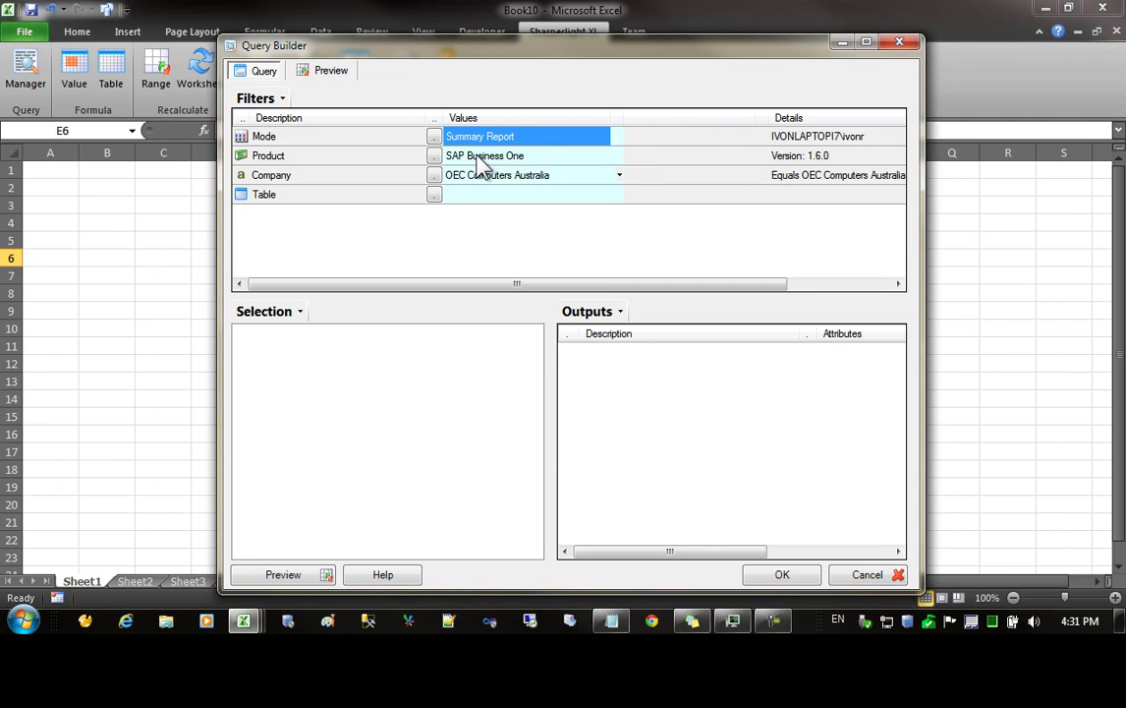
{"action": "left_click", "coordinate": [457, 157]}
{"action": "left_click", "coordinate": [435, 156]}
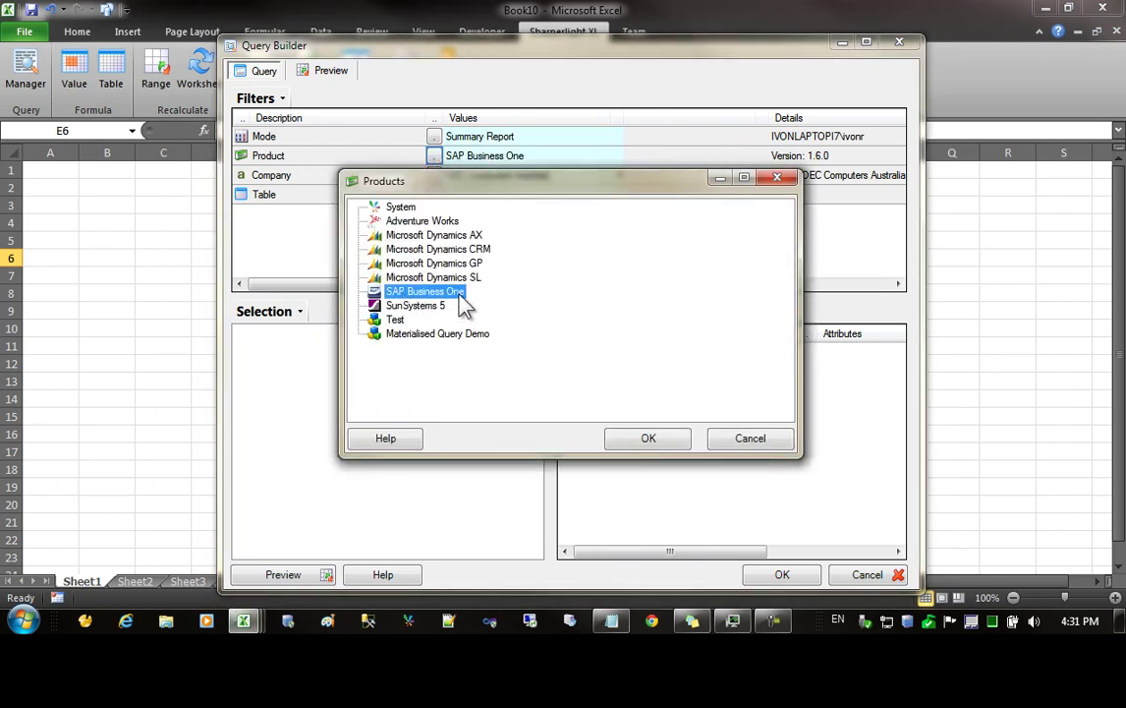
{"action": "left_click", "coordinate": [765, 435]}
{"action": "left_click", "coordinate": [434, 195]}
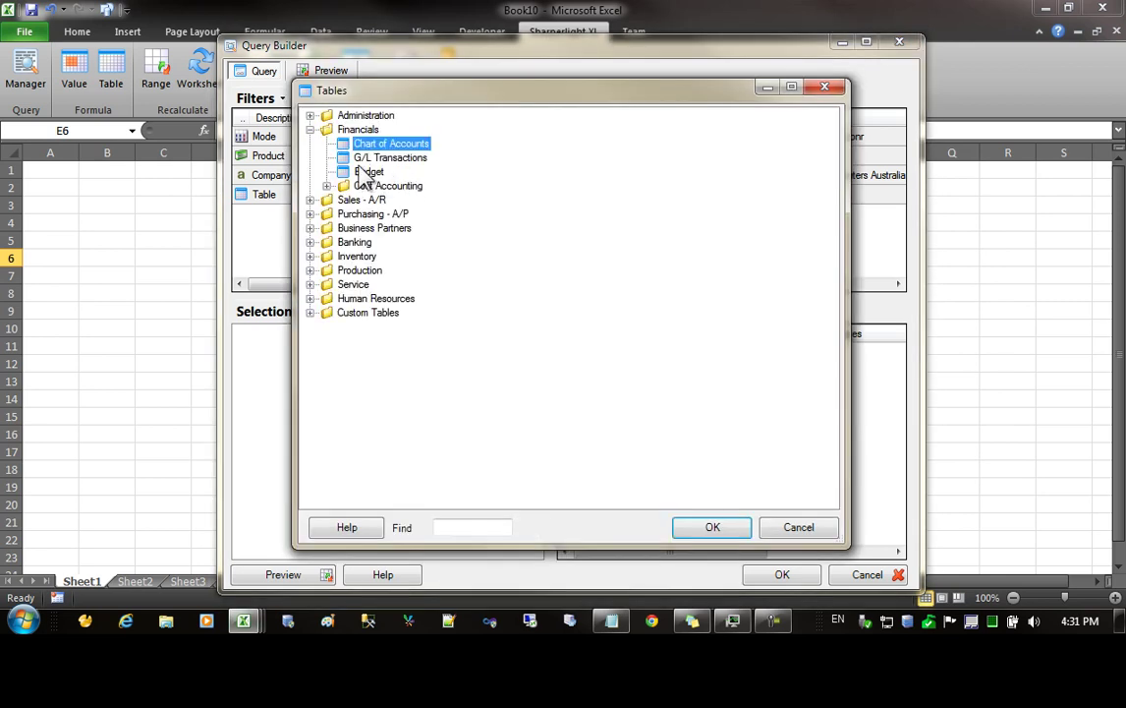
{"action": "double_click", "coordinate": [389, 158]}
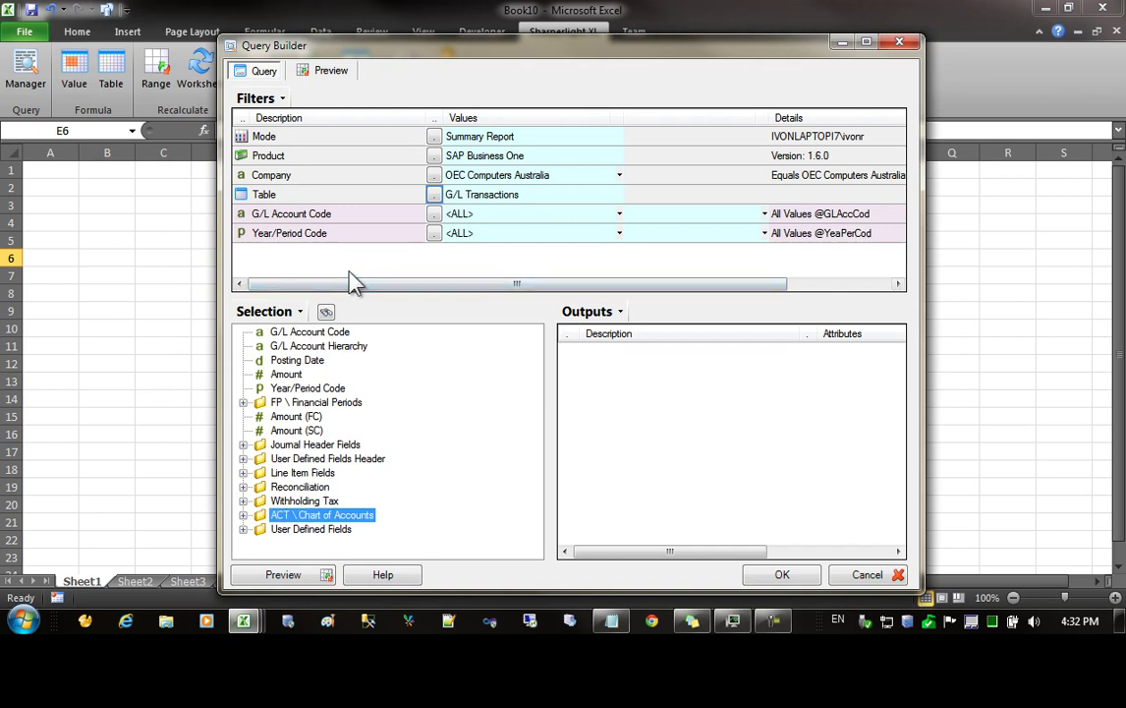
Step: Add G/L Account Code and the Chart of Accounts field Account Name to the query outputs
{"action": "left_click_drag", "start_coordinate": [309, 332], "coordinate": [603, 389]}
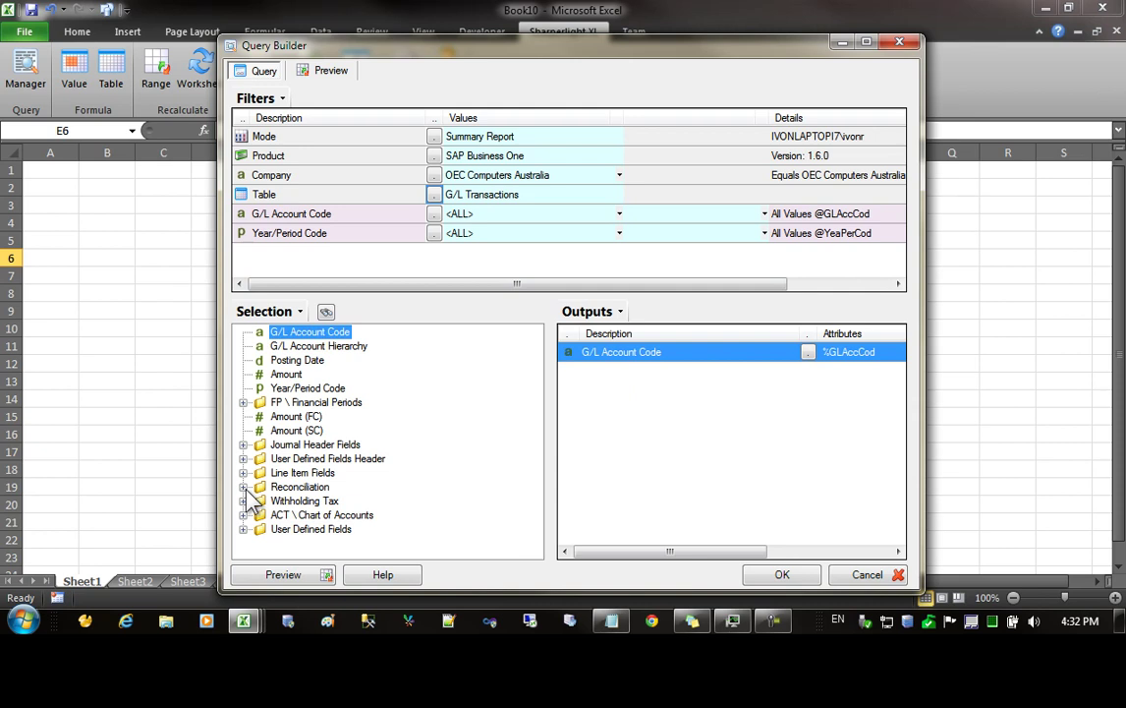
{"action": "left_click", "coordinate": [244, 515]}
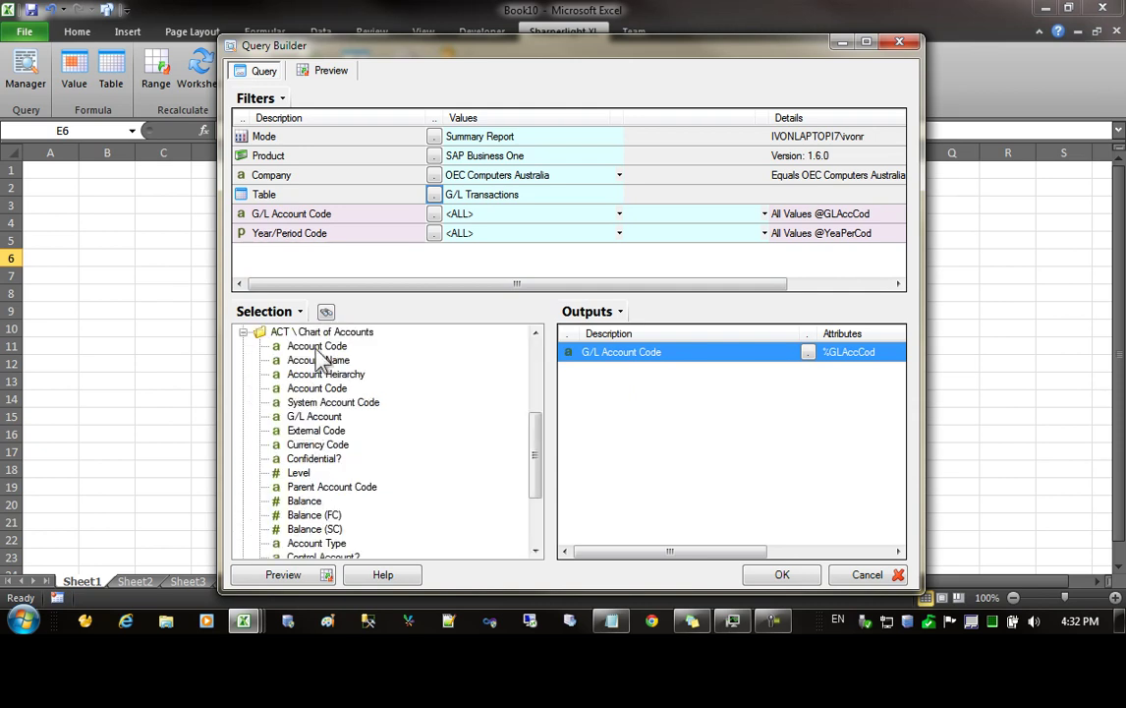
{"action": "left_click", "coordinate": [366, 363]}
{"action": "left_click_drag", "start_coordinate": [366, 363], "coordinate": [619, 399]}
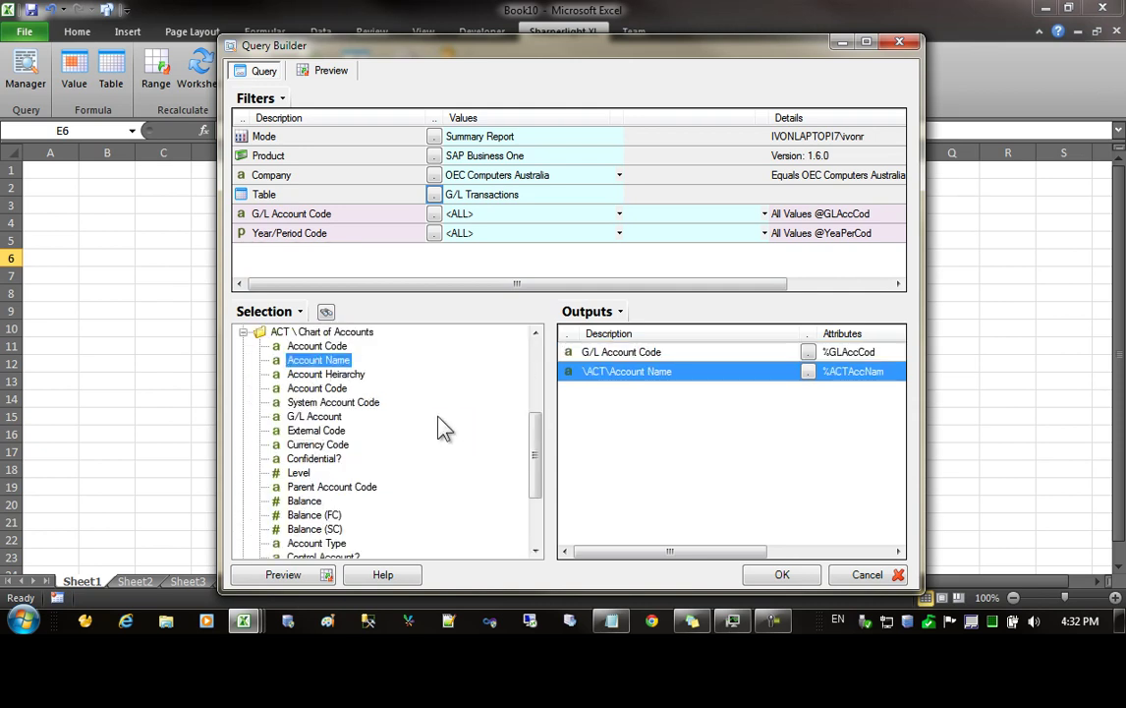
Step: Add the Chart of Accounts field Account Type as the first query output and Amount as the last
{"action": "left_click", "coordinate": [299, 487]}
{"action": "scroll", "coordinate": [289, 511], "scroll_direction": "down", "scroll_amount": 3}
{"action": "left_click", "coordinate": [316, 431]}
{"action": "mouse_move", "coordinate": [636, 354]}
{"action": "left_mouse_down"}
{"action": "mouse_move", "coordinate": [632, 369]}
{"action": "mouse_move", "coordinate": [634, 356]}
{"action": "left_mouse_up"}
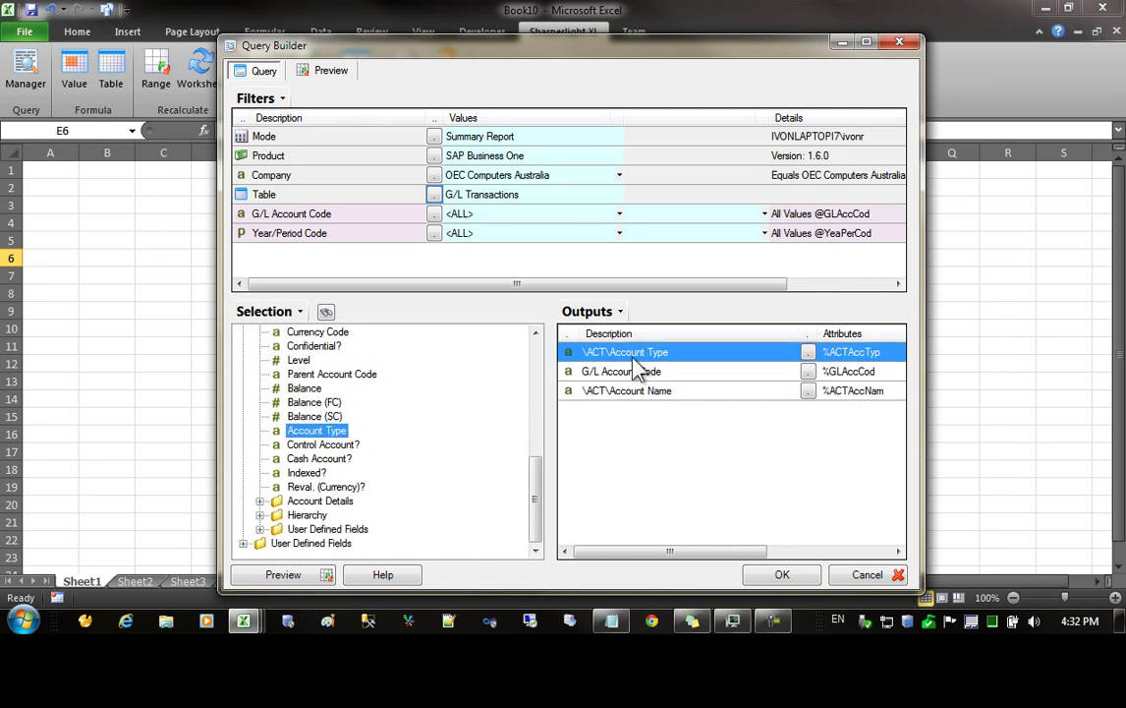
{"action": "left_click_drag", "start_coordinate": [547, 475], "coordinate": [536, 352]}
{"action": "left_click_drag", "start_coordinate": [290, 375], "coordinate": [644, 432]}
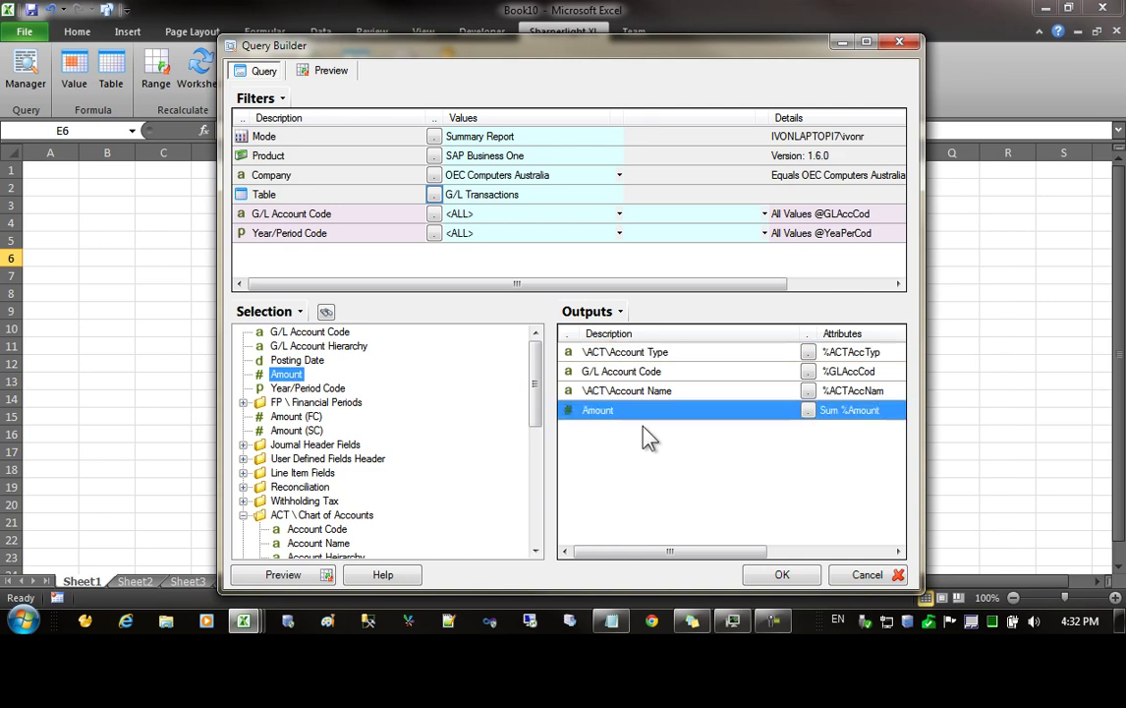
Step: Add the Account Type output as a query filter directly below the Table row
{"action": "left_click", "coordinate": [629, 360]}
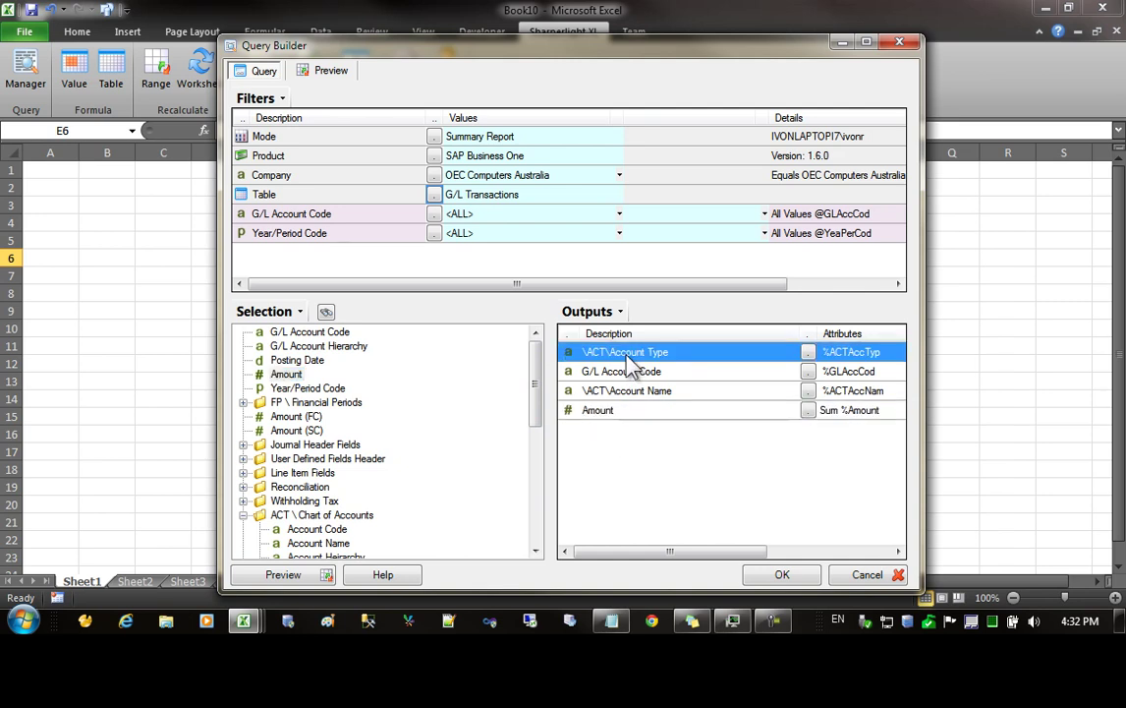
{"action": "left_click_drag", "start_coordinate": [280, 223], "coordinate": [278, 225]}
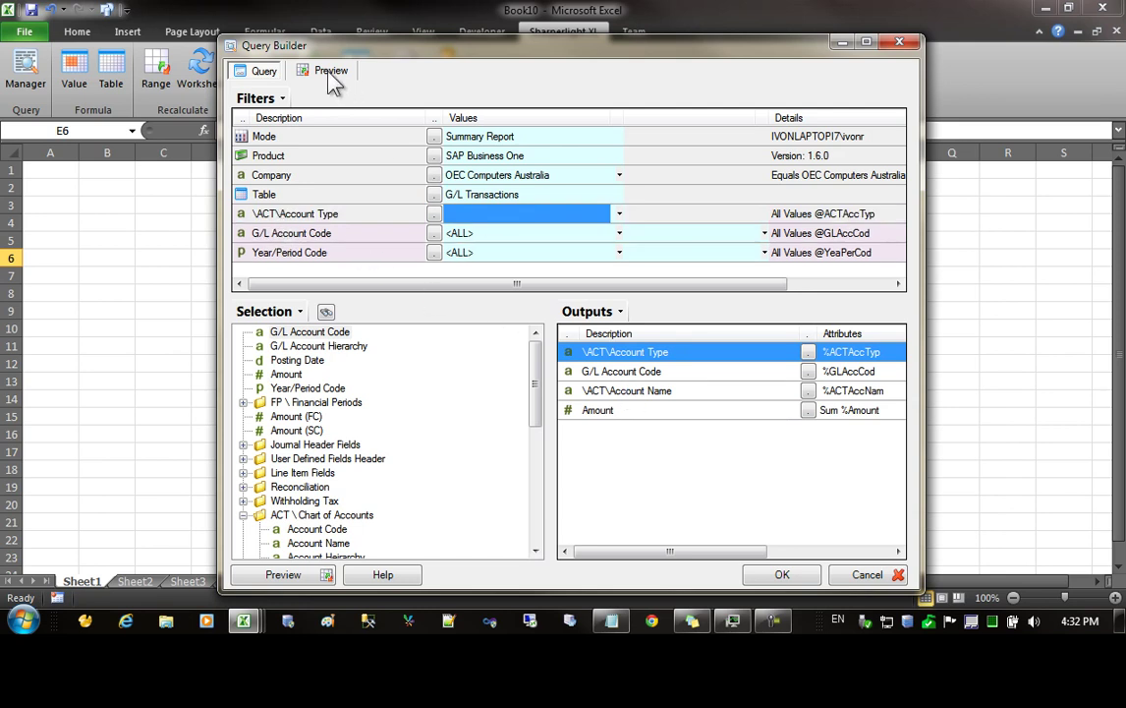
{"action": "left_click", "coordinate": [335, 214]}
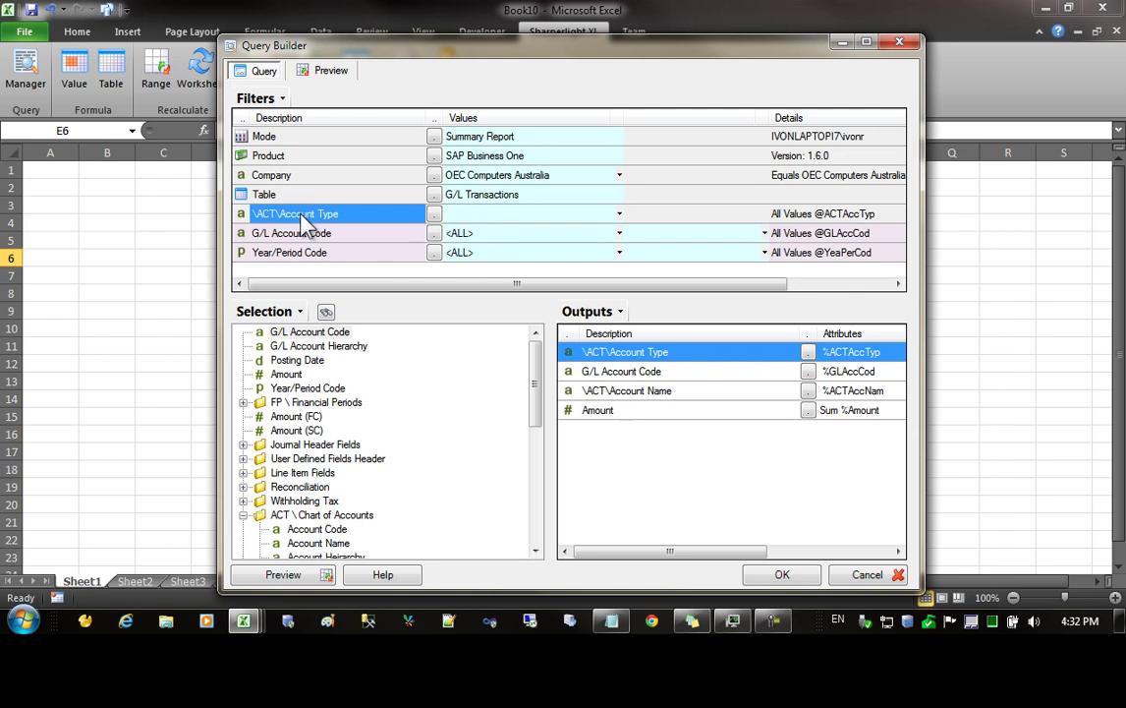
{"action": "left_click", "coordinate": [466, 218]}
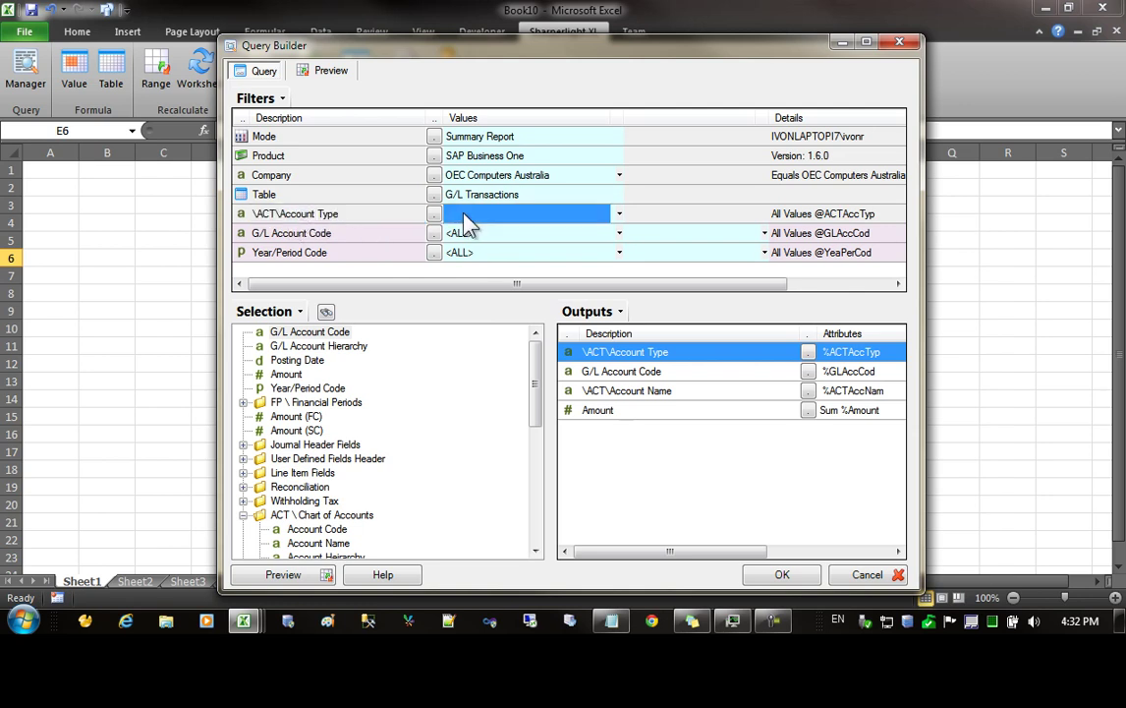
Step: Try to preview the query with the Account Type filter left blank, and return to the query definition
{"action": "left_click", "coordinate": [324, 69]}
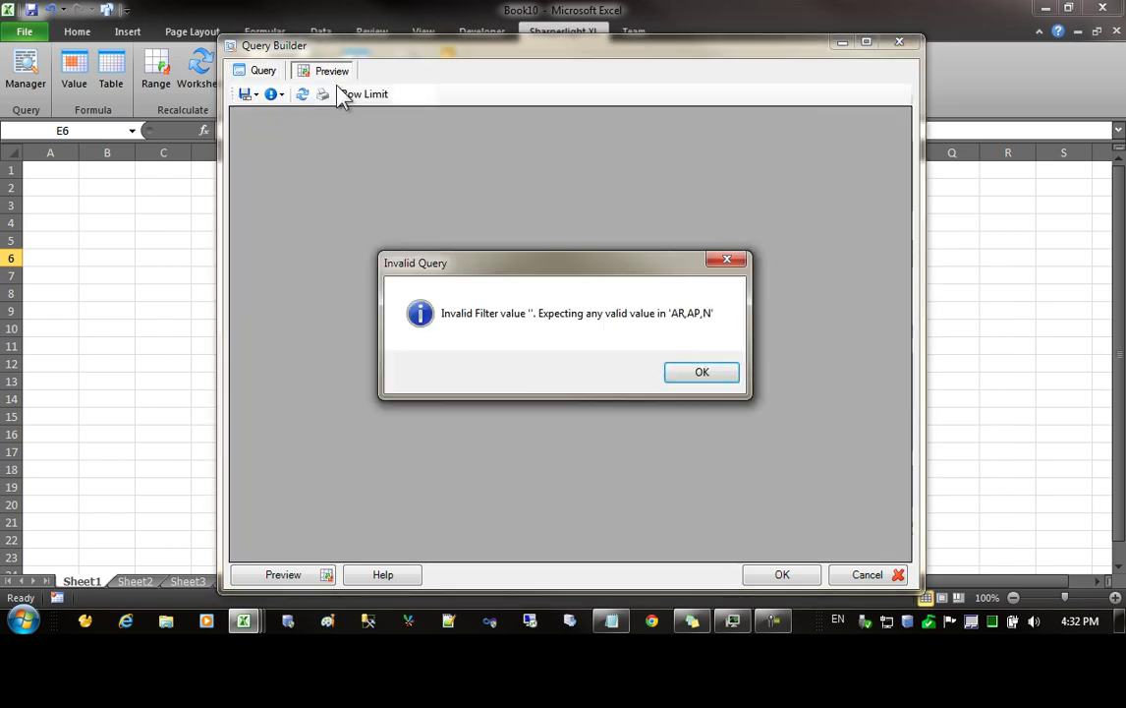
{"action": "left_click", "coordinate": [695, 377]}
{"action": "left_click", "coordinate": [257, 70]}
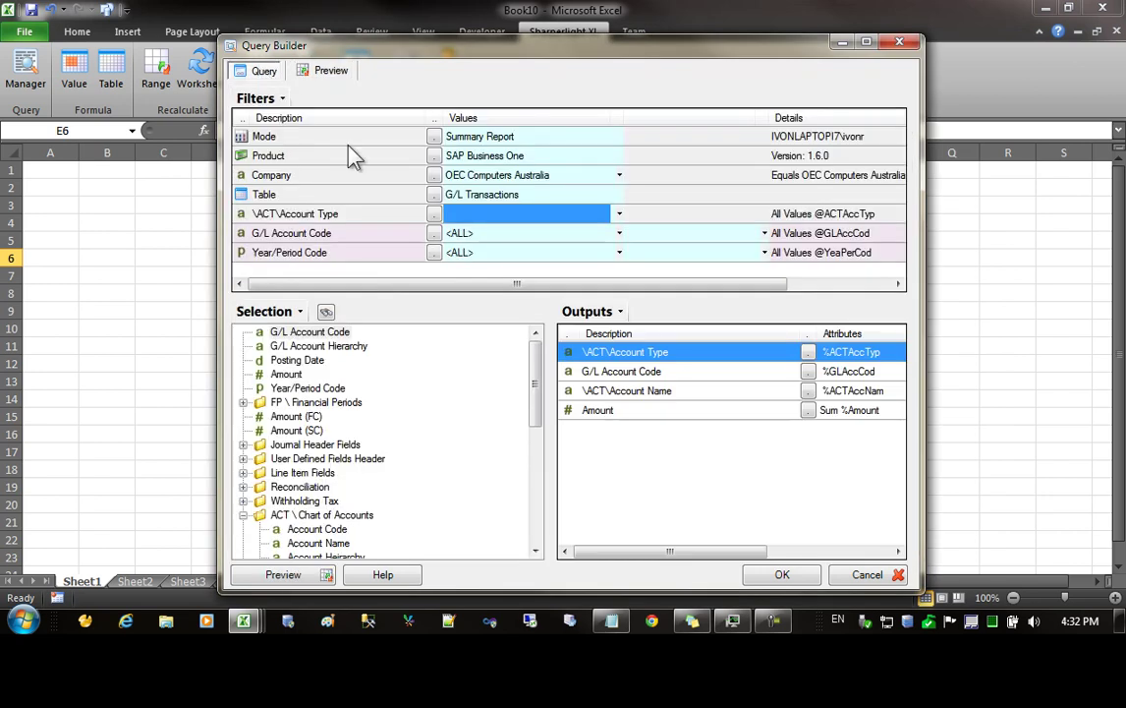
Step: Set the Account Type filter to AR (Income) from its lookup and preview the query
{"action": "left_click", "coordinate": [433, 215]}
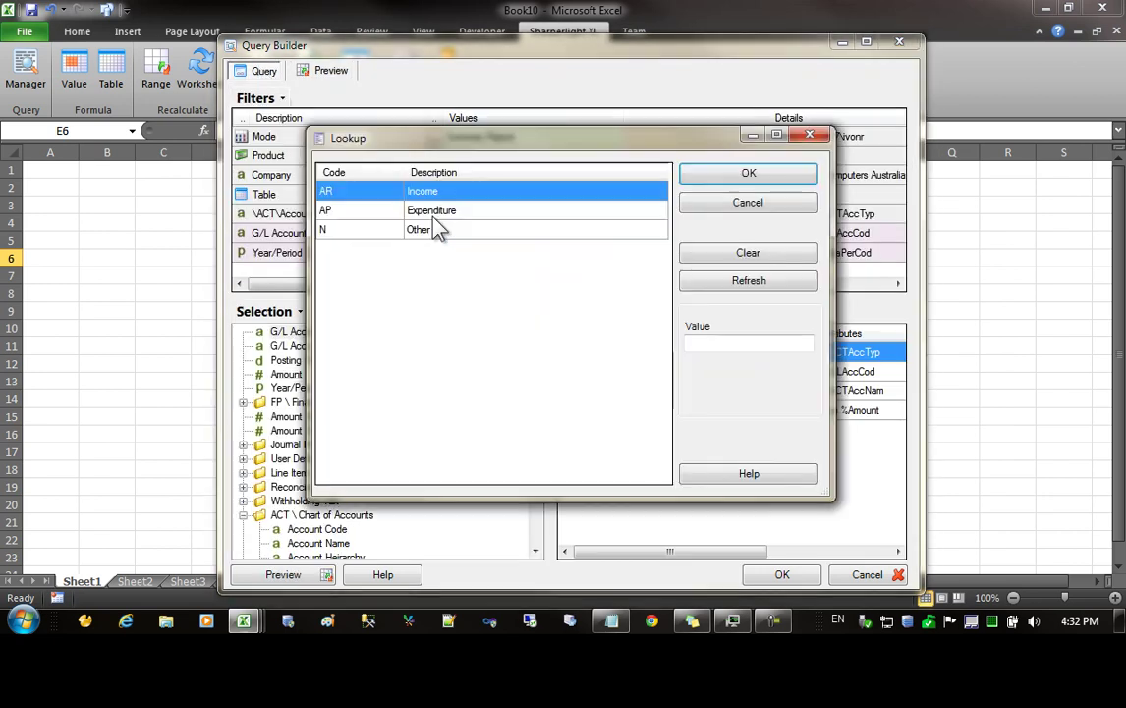
{"action": "double_click", "coordinate": [385, 194]}
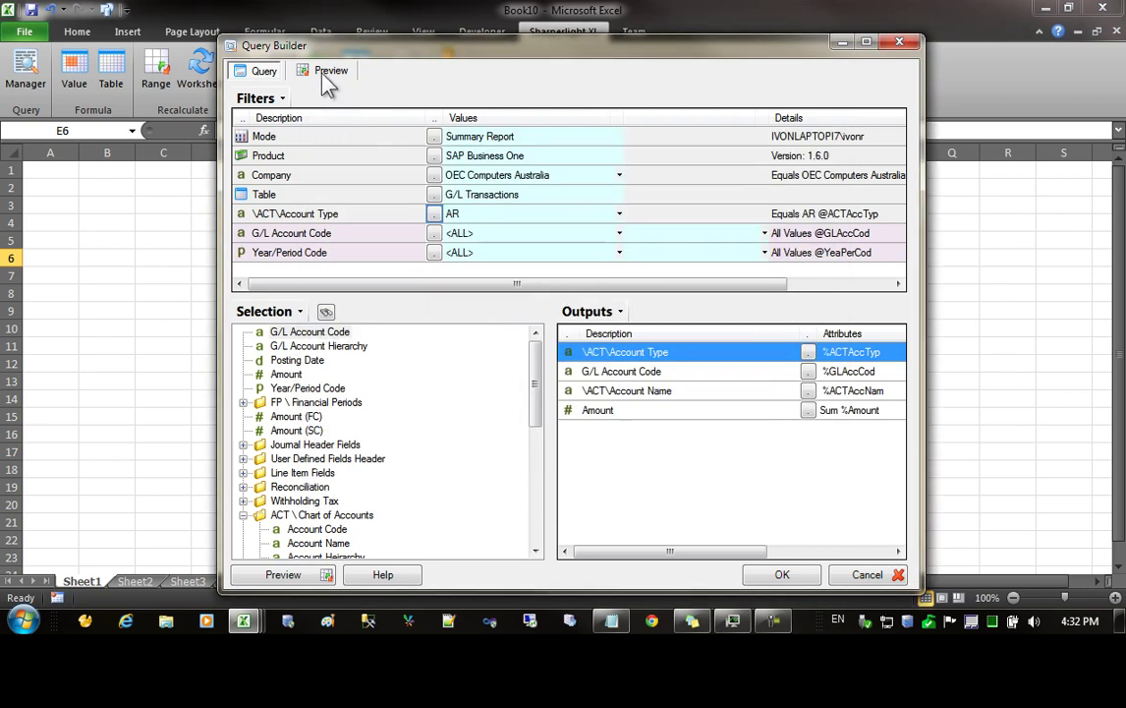
{"action": "left_click", "coordinate": [323, 75]}
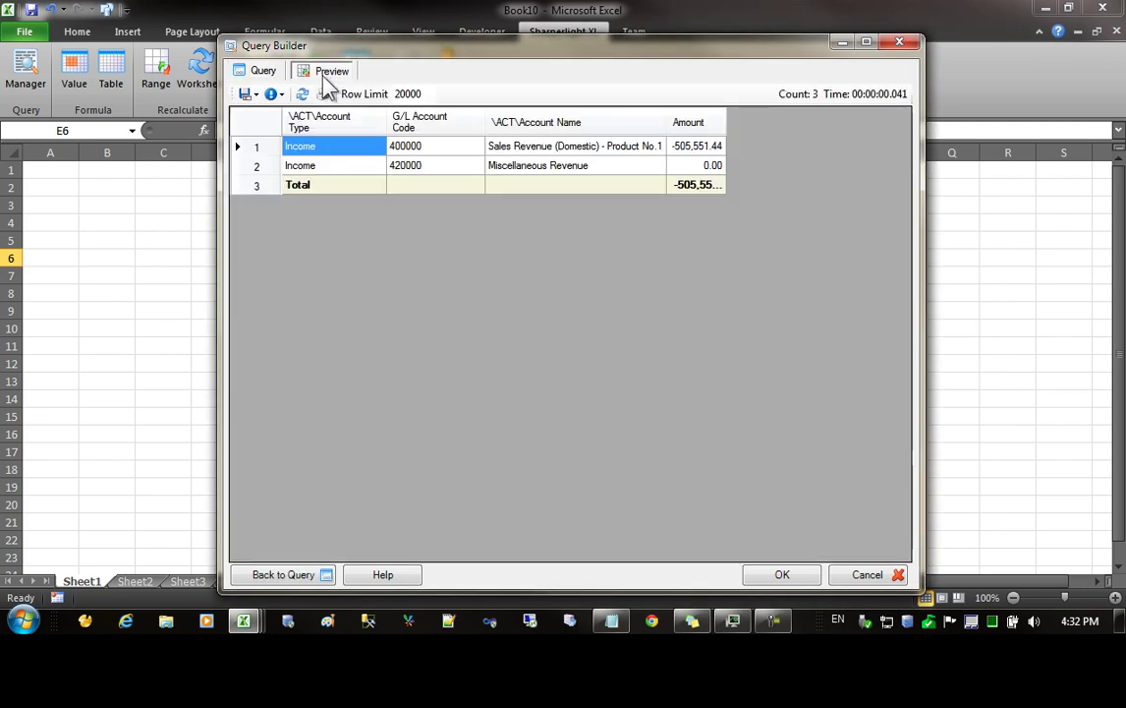
{"action": "left_click", "coordinate": [264, 71]}
Step: Enter the labels Company, Acc Type and Account in worksheet cells B3 to B5, with the query window moved aside
{"action": "left_click_drag", "start_coordinate": [449, 49], "coordinate": [619, 56]}
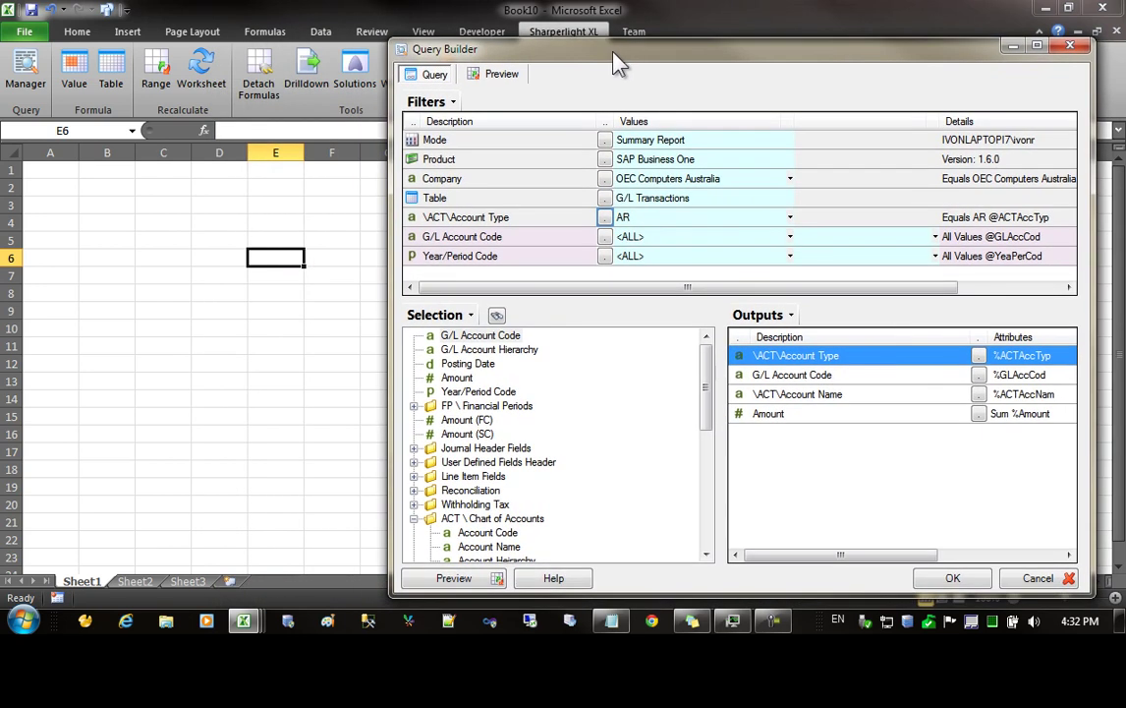
{"action": "left_click", "coordinate": [90, 205]}
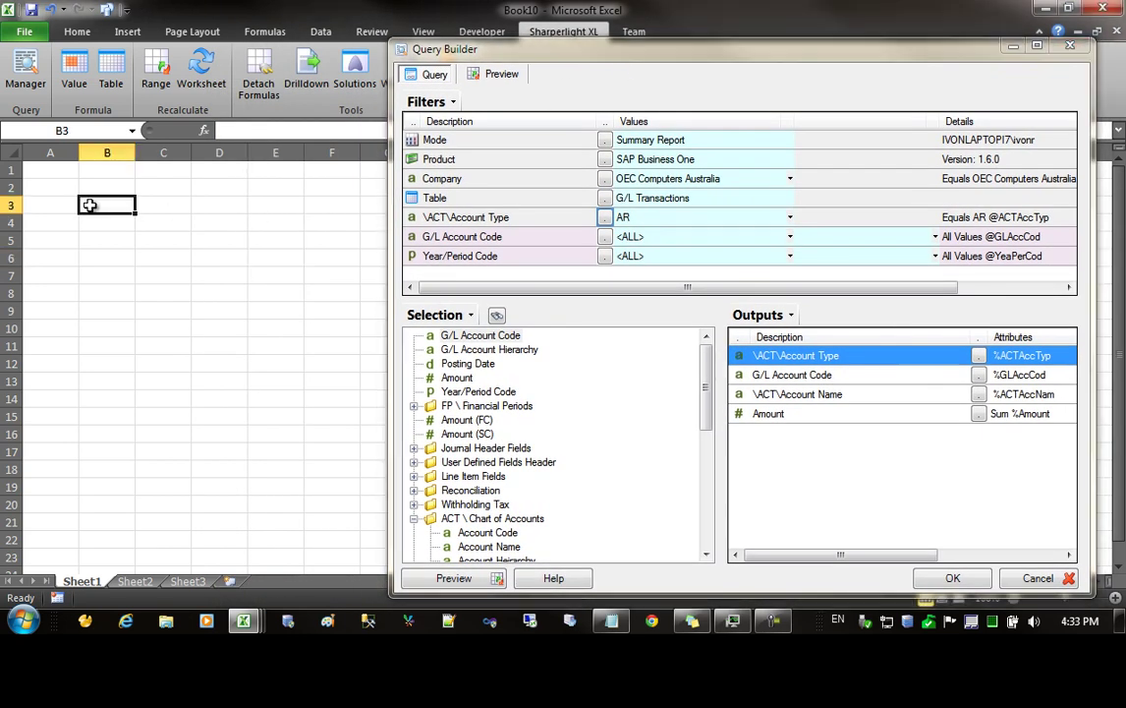
{"action": "type", "text": "Company"}
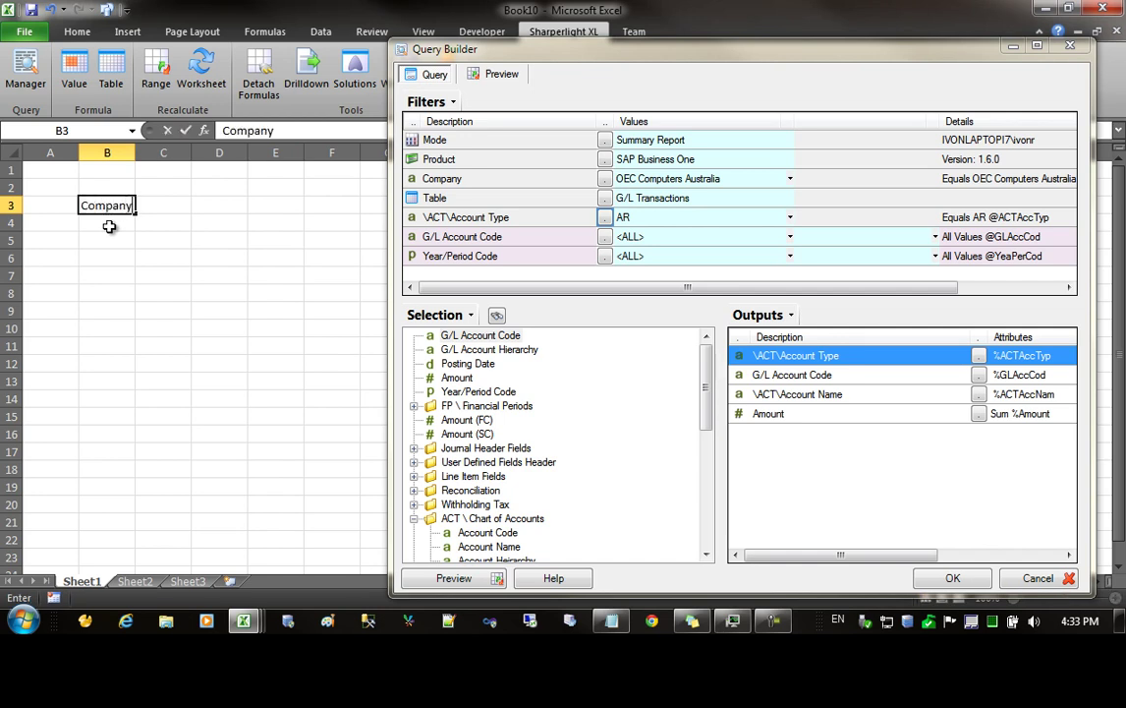
{"action": "key", "text": "Return"}
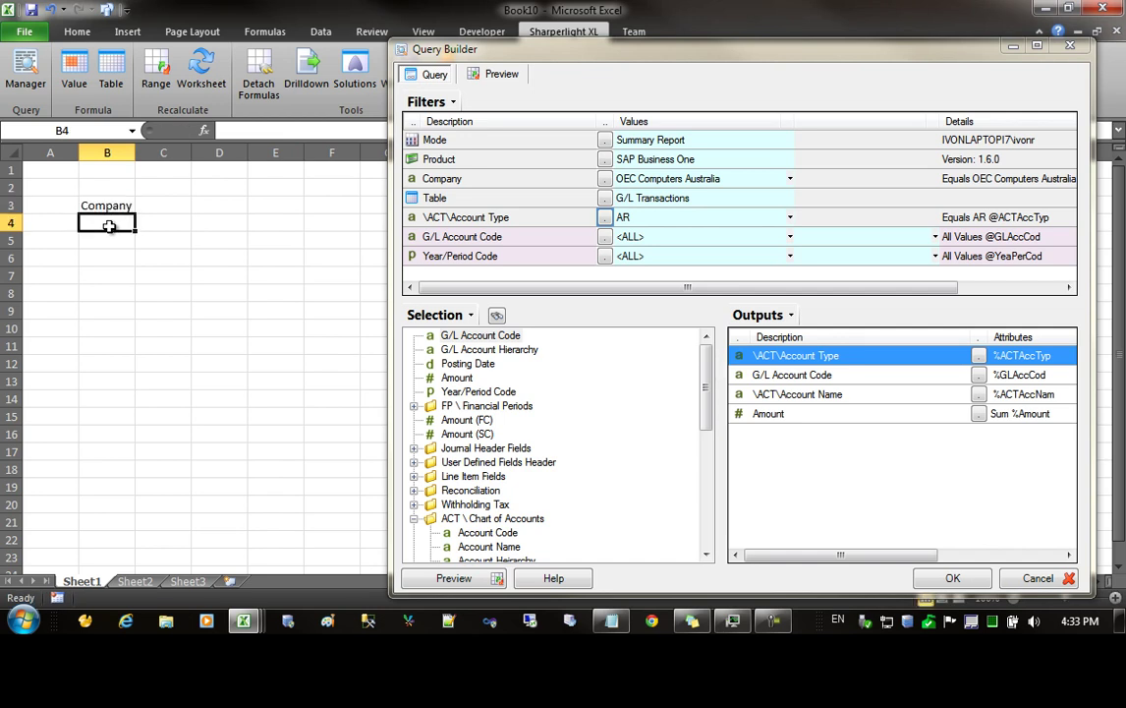
{"action": "type", "text": "Acc Type"}
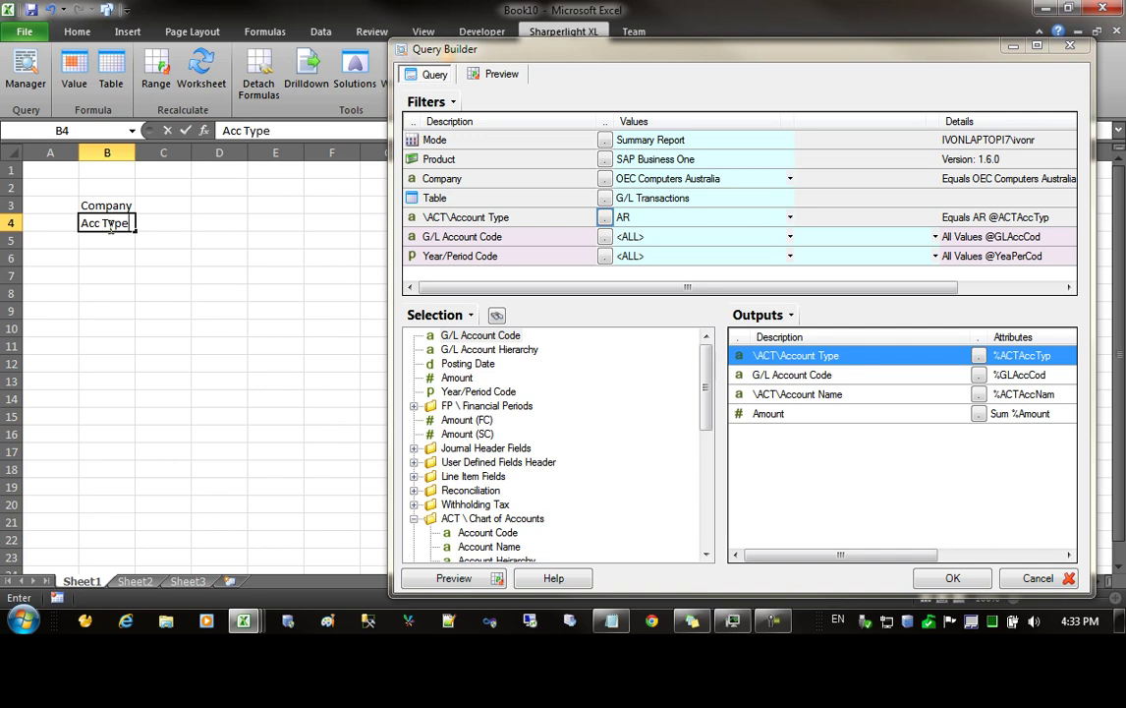
{"action": "key", "text": "Return"}
{"action": "type", "text": "Accc"}
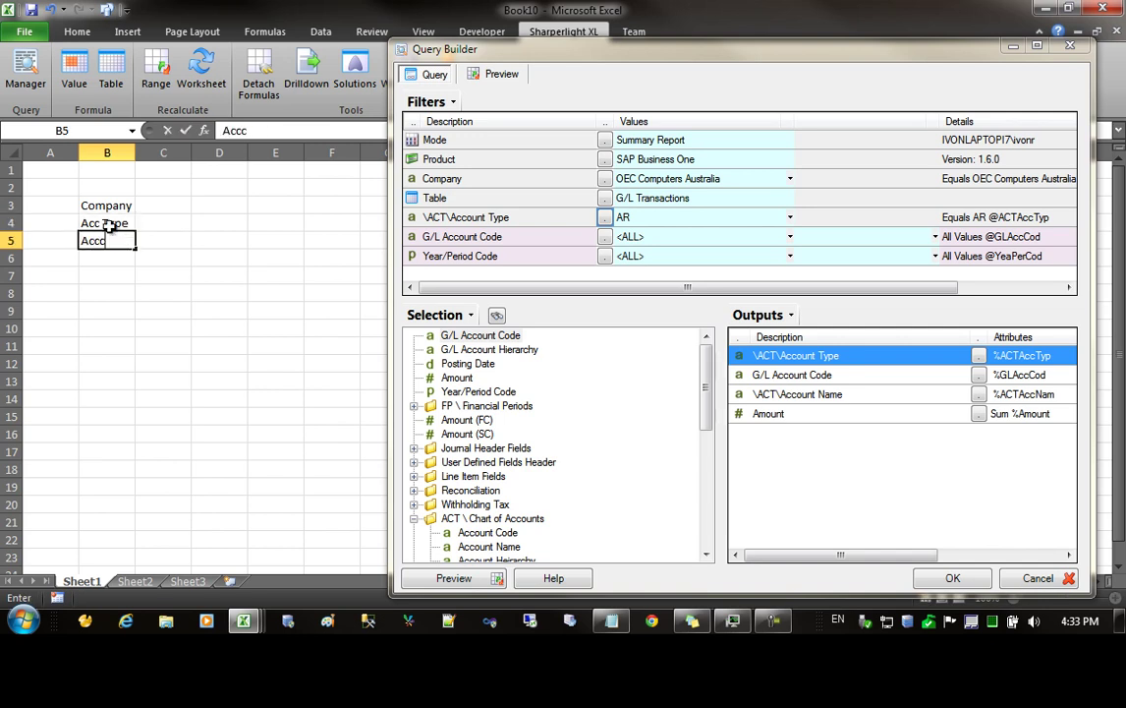
{"action": "type", "text": "unt"}
{"action": "key", "text": "Return"}
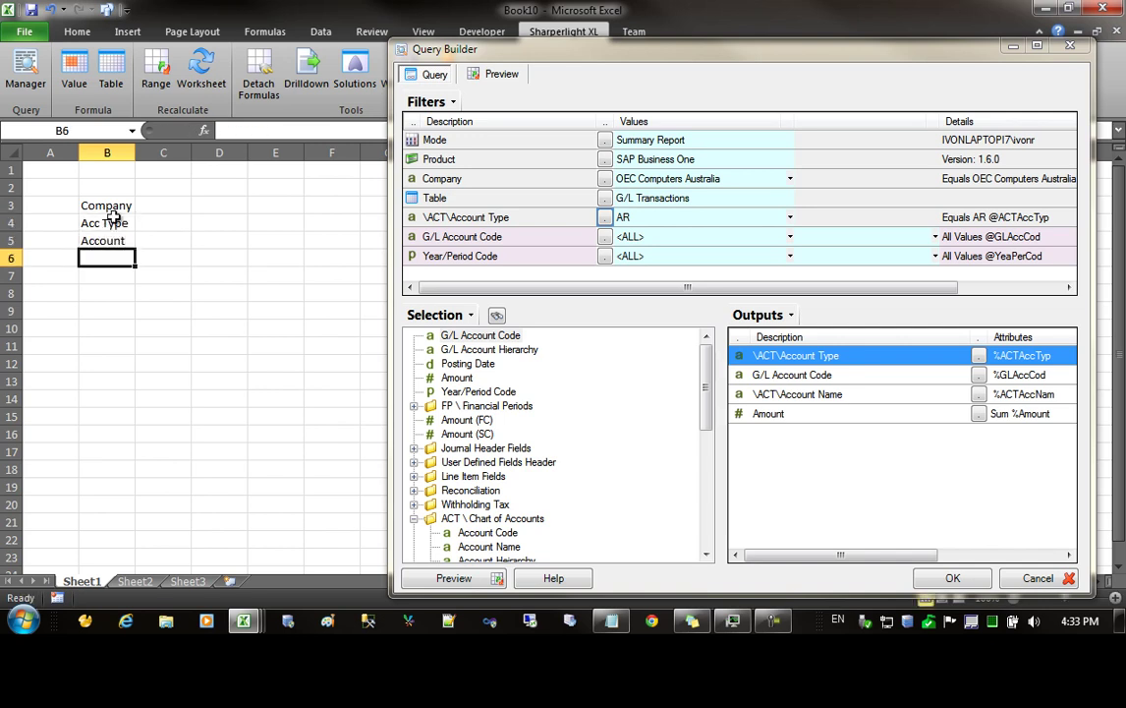
Step: Copy the company value OEC Computers Australia from the Company filter's lookup into cell C3
{"action": "left_click", "coordinate": [682, 182]}
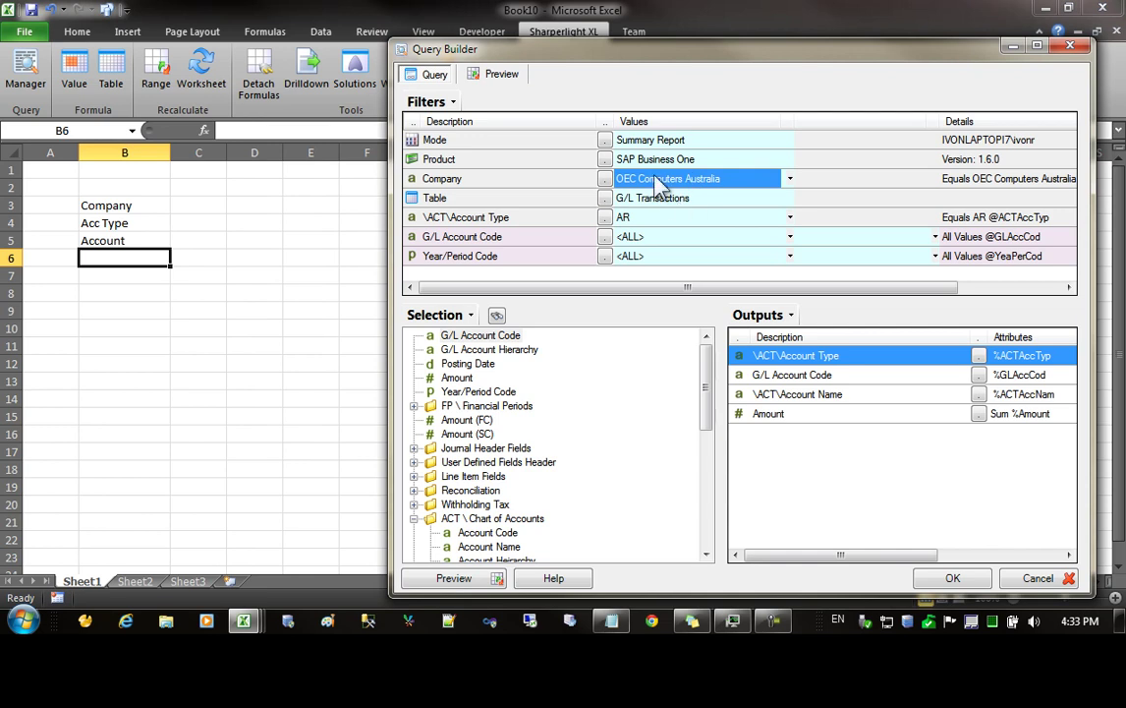
{"action": "left_click", "coordinate": [209, 205]}
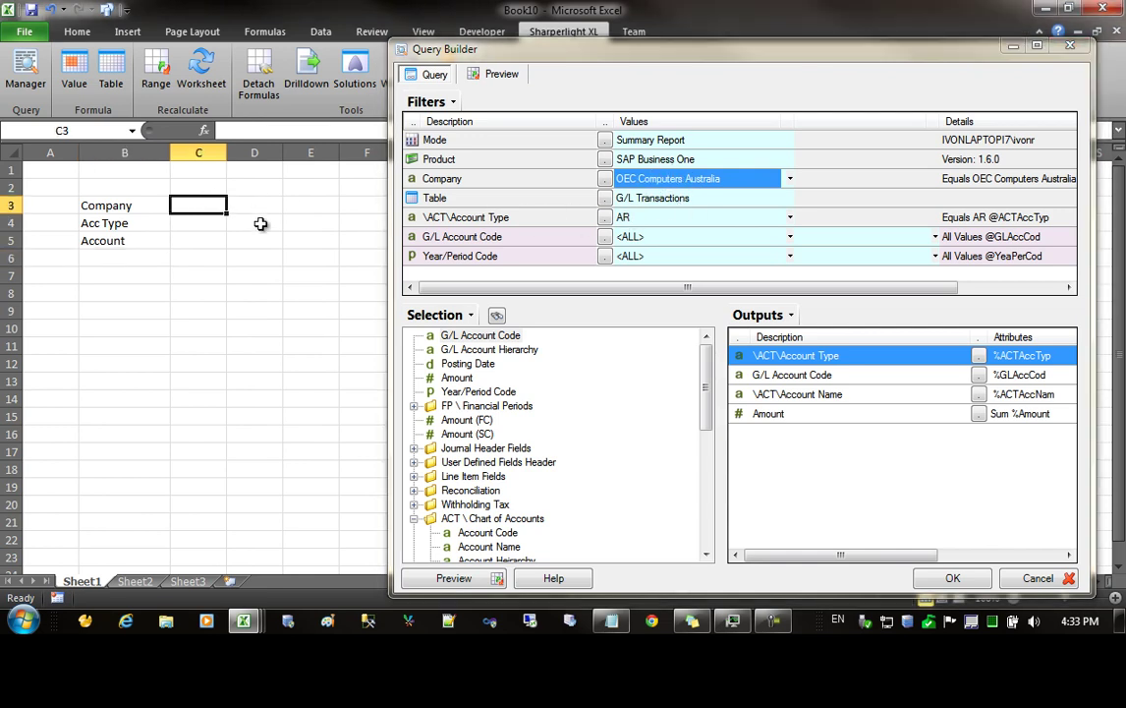
{"action": "left_click_drag", "start_coordinate": [187, 203], "coordinate": [193, 244]}
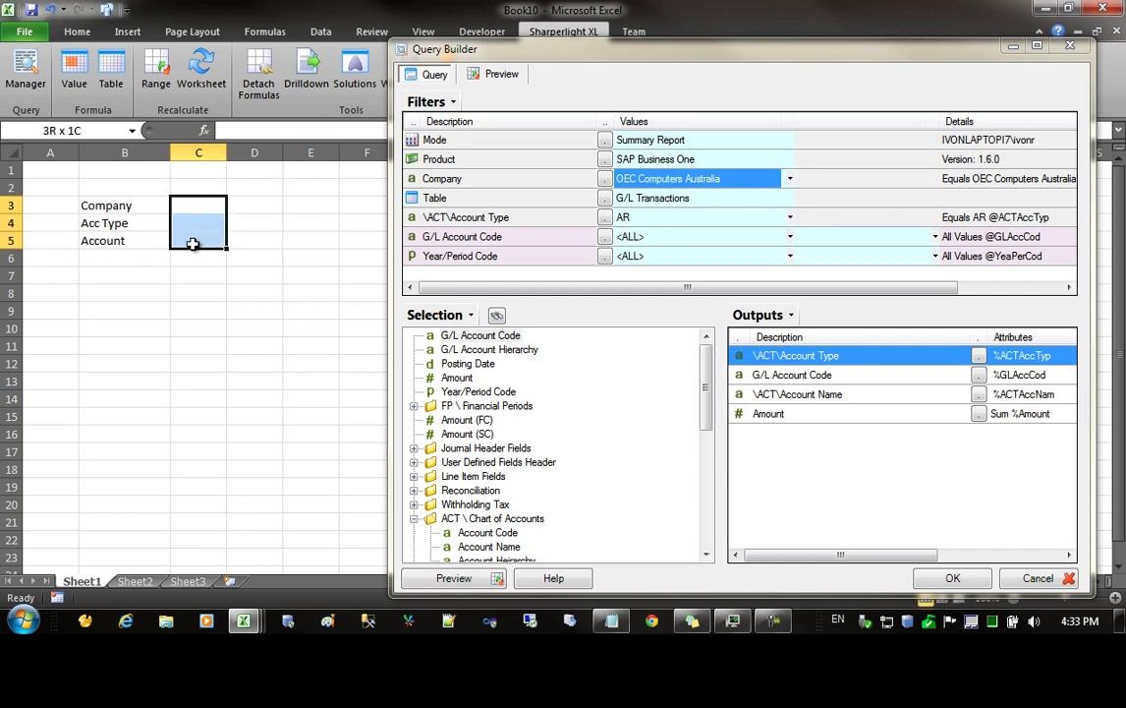
{"action": "left_click", "coordinate": [671, 220]}
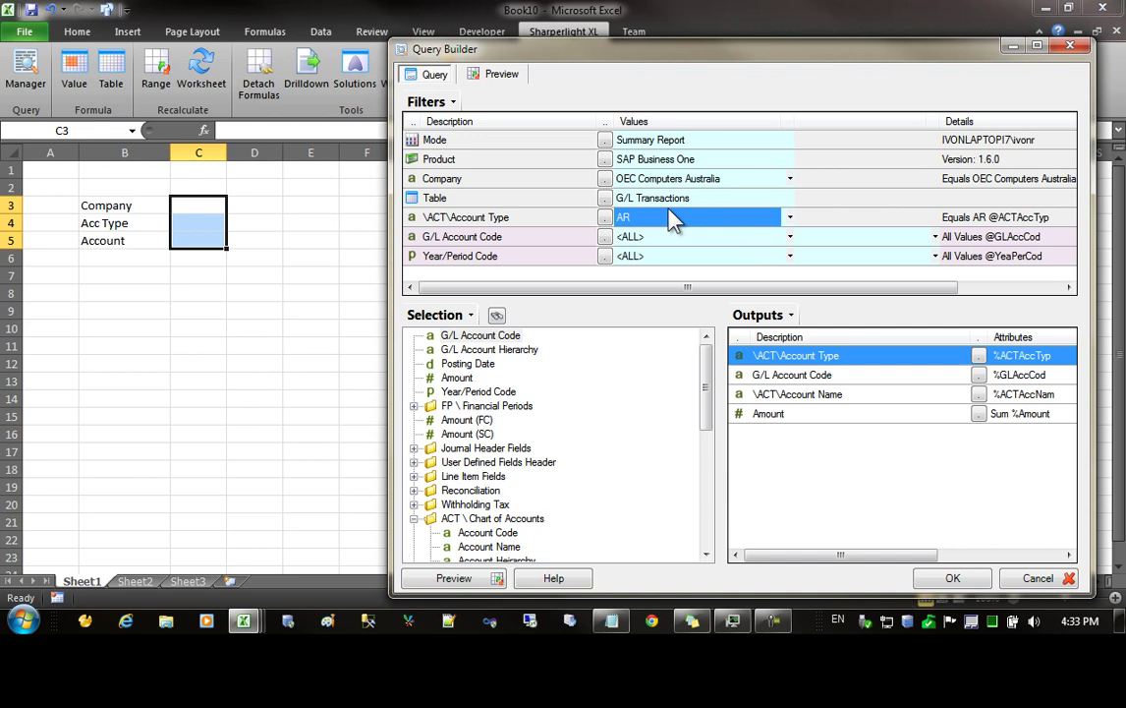
{"action": "left_click", "coordinate": [604, 178]}
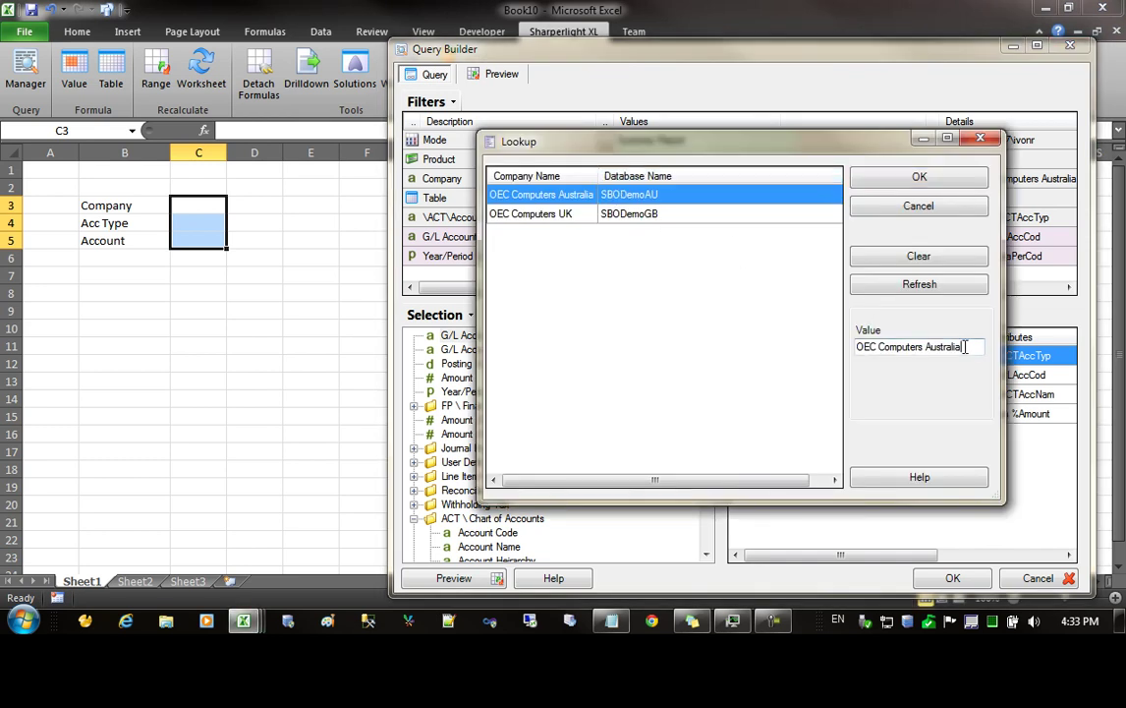
{"action": "left_click_drag", "start_coordinate": [963, 346], "coordinate": [805, 349]}
{"action": "key", "text": "ctrl+c"}
{"action": "left_click", "coordinate": [916, 206]}
{"action": "left_click", "coordinate": [198, 203]}
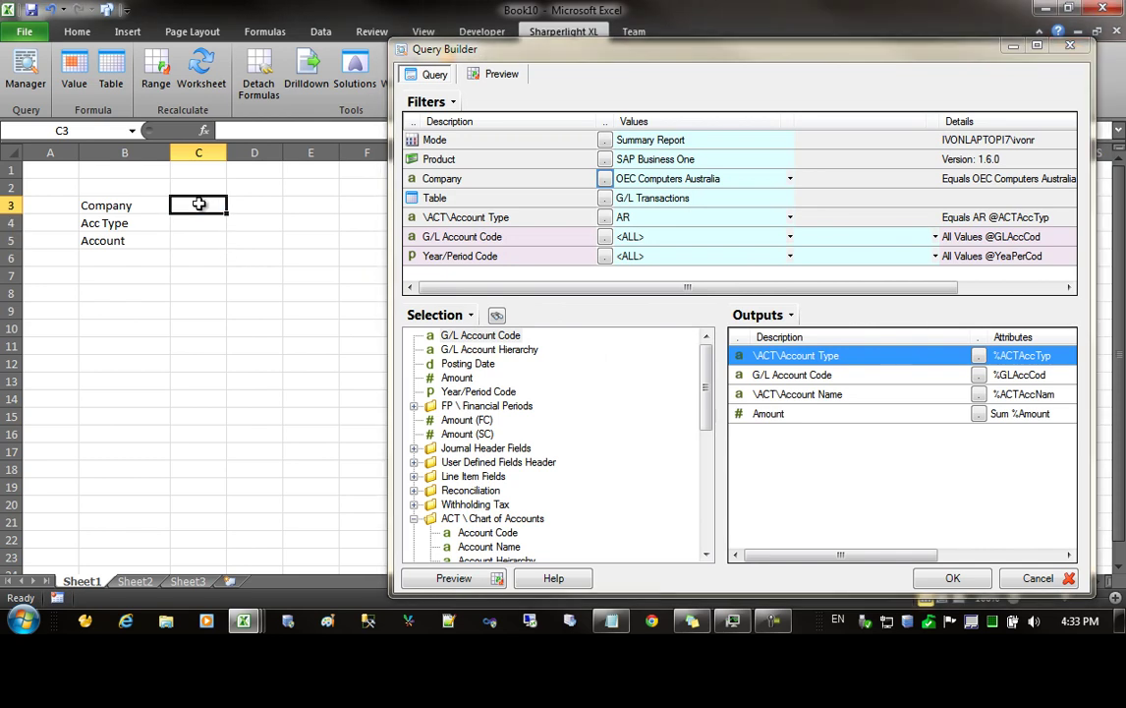
{"action": "key", "text": "ctrl+v"}
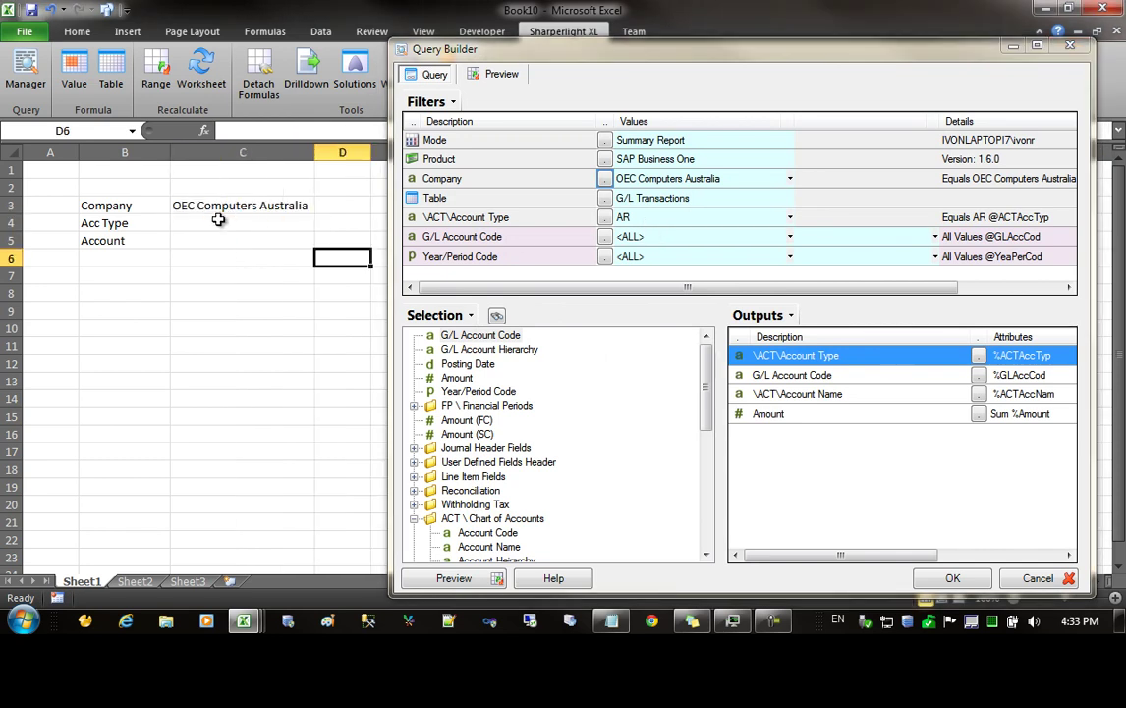
Step: Enter Income as the Acc Type value in C4 and <ALL> as the Account value in C5
{"action": "left_click", "coordinate": [219, 221]}
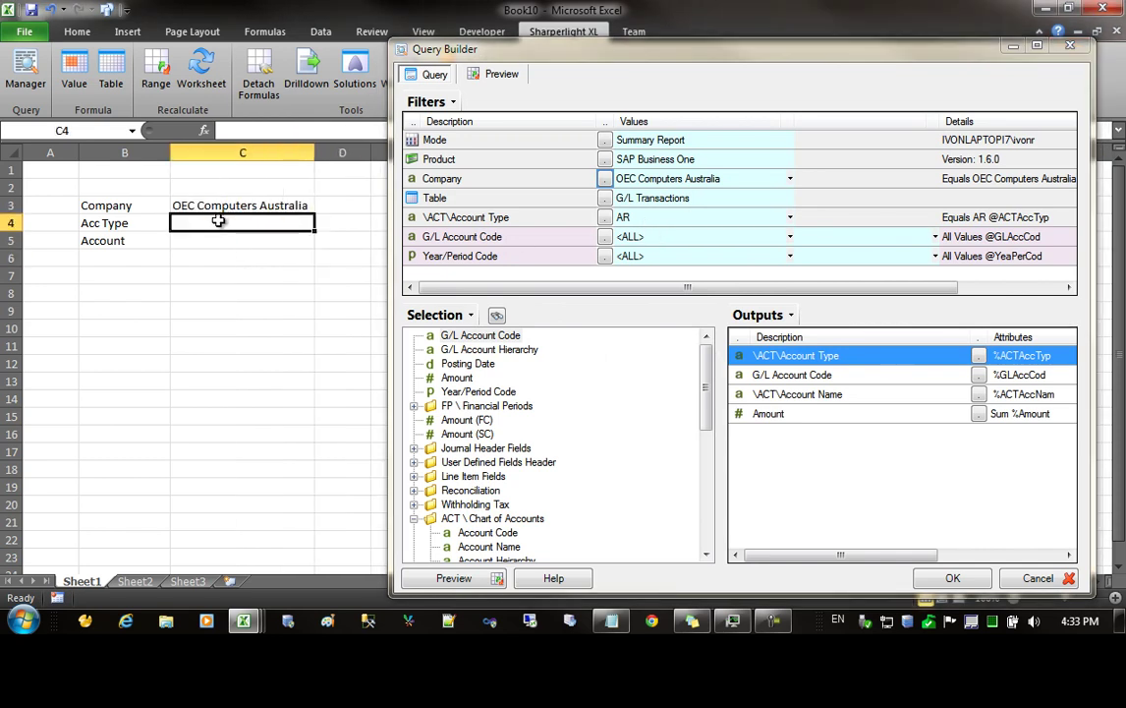
{"action": "type", "text": "In"}
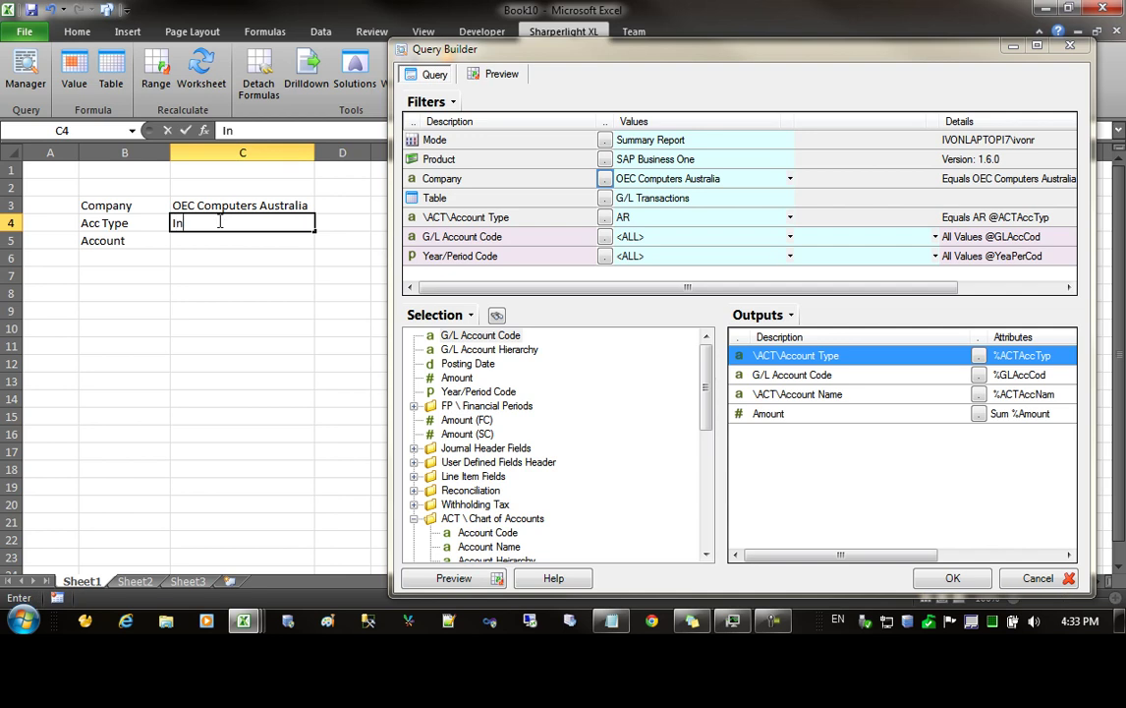
{"action": "type", "text": "come"}
{"action": "key", "text": "Return"}
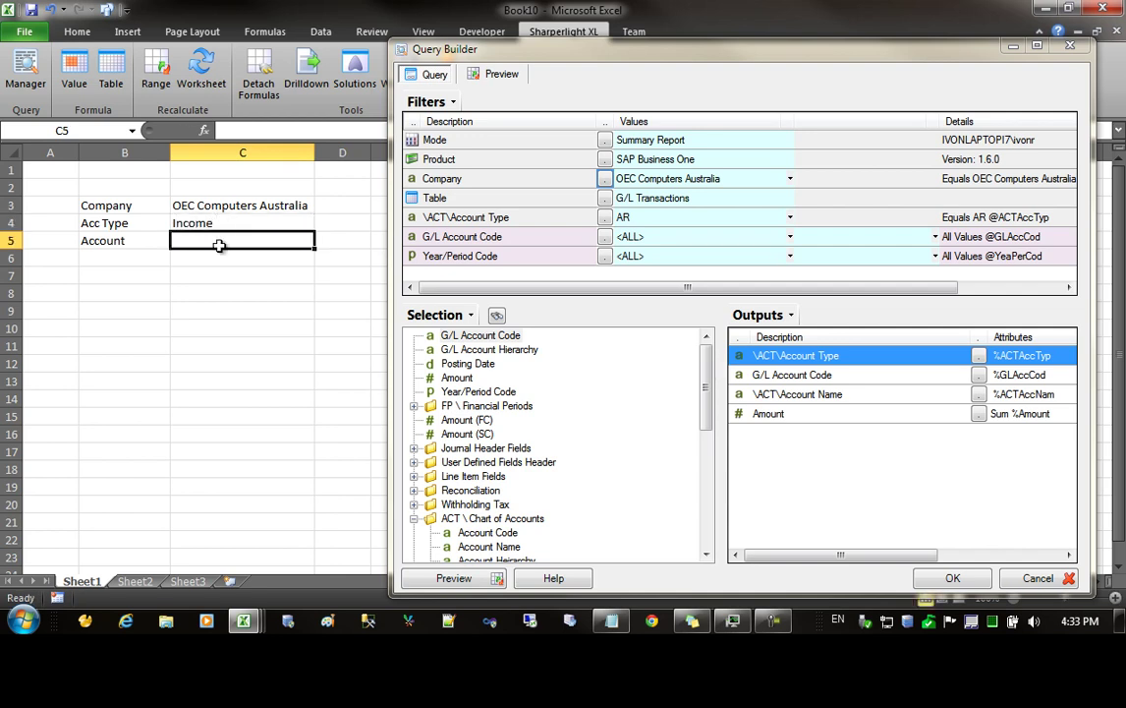
{"action": "left_click", "coordinate": [482, 245]}
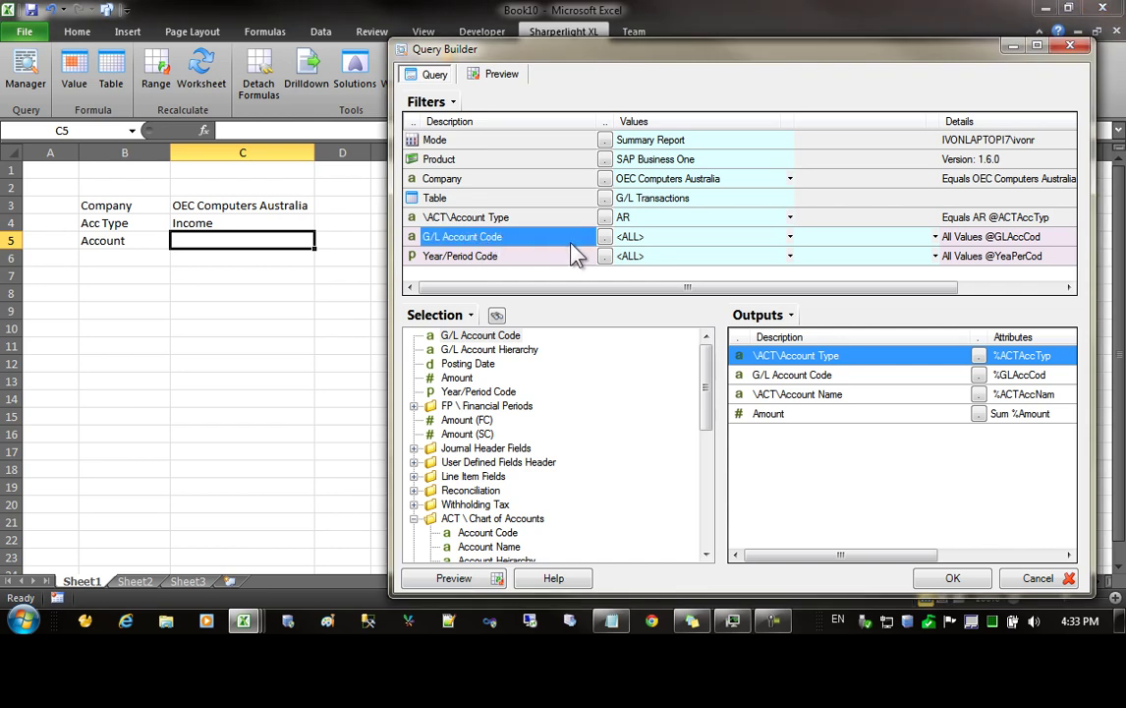
{"action": "left_click", "coordinate": [1015, 257]}
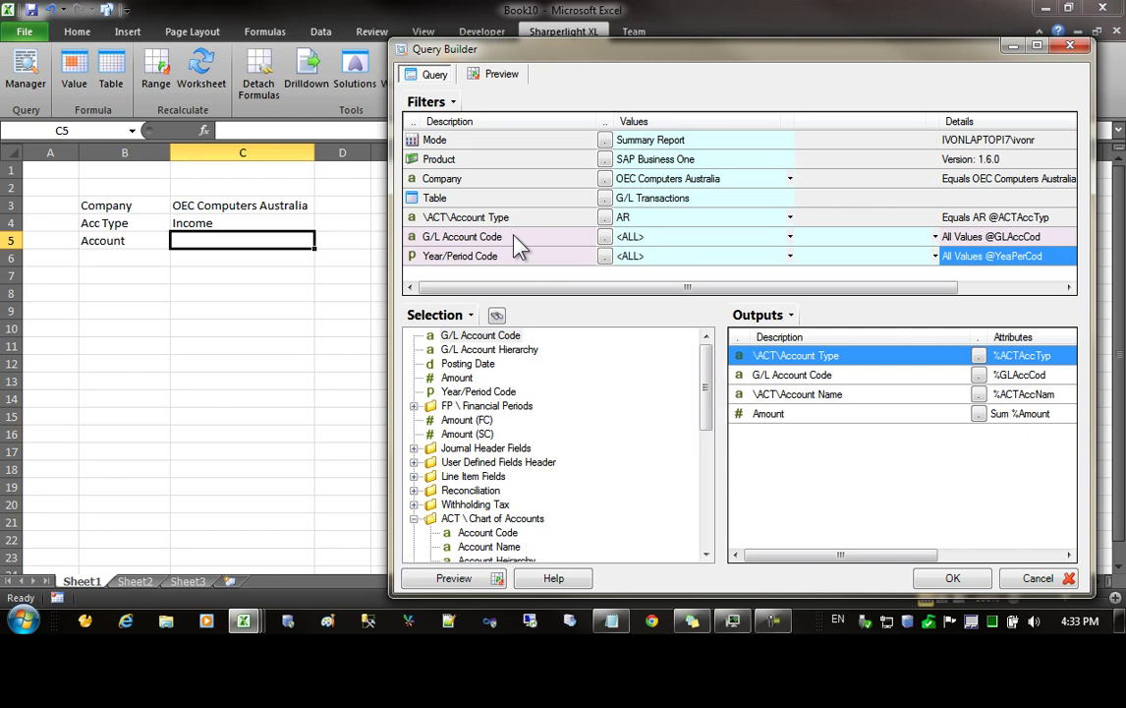
{"action": "left_click", "coordinate": [624, 237]}
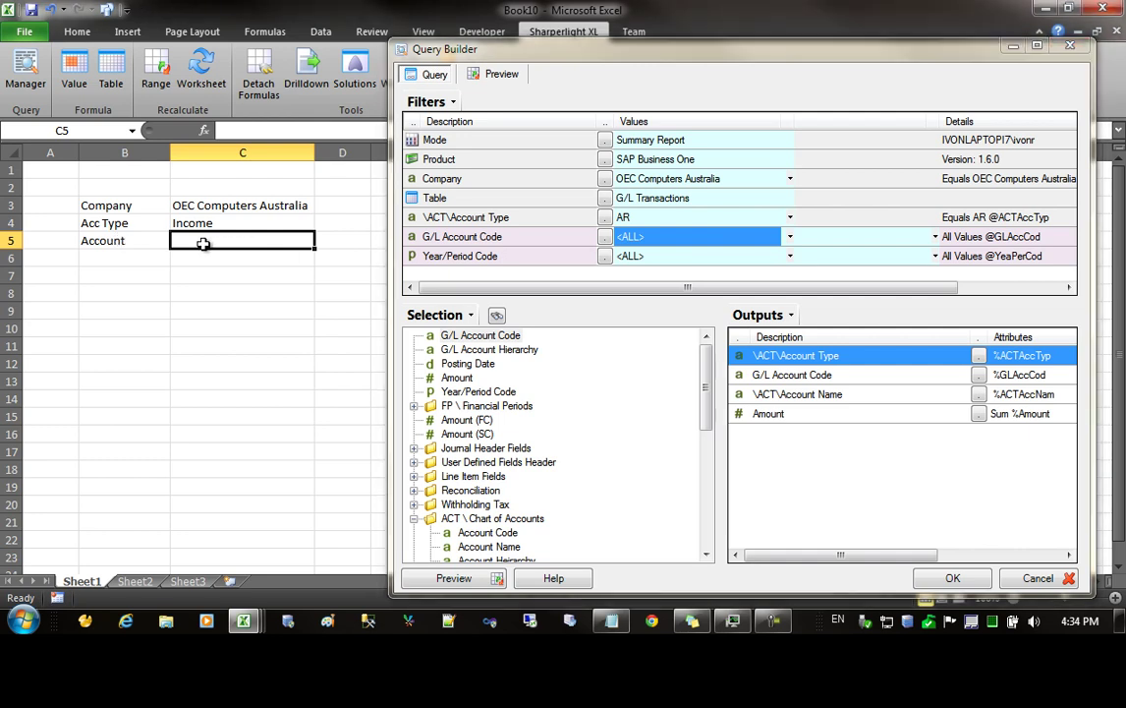
{"action": "type", "text": "<ALL>"}
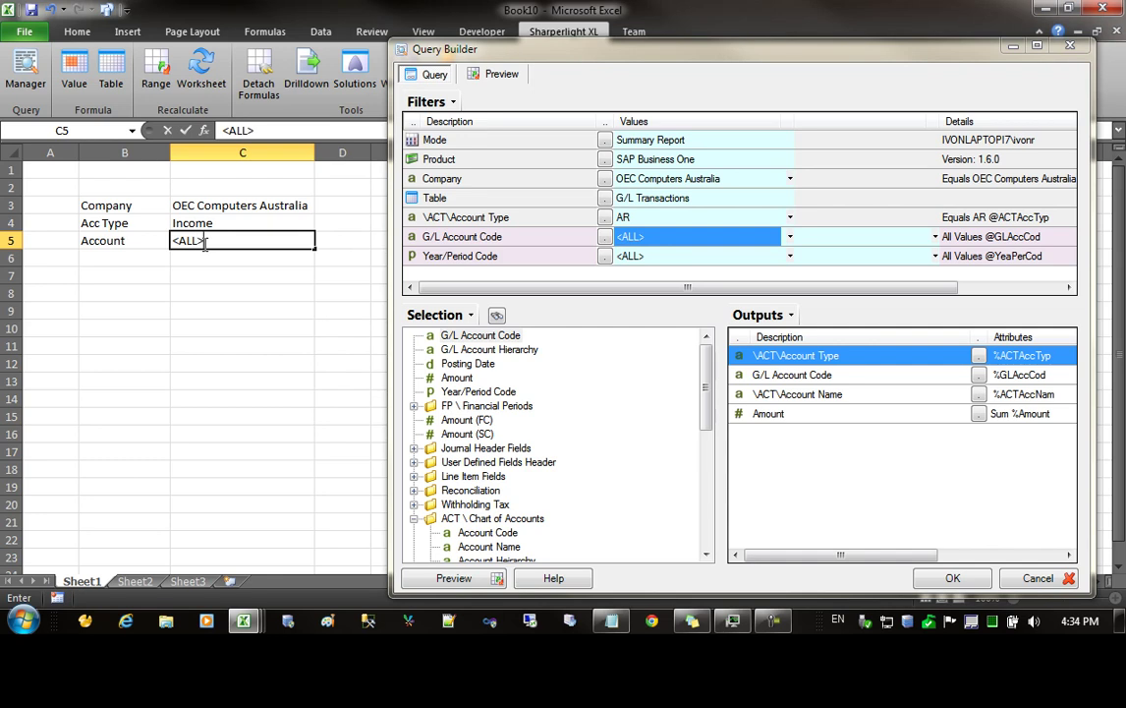
{"action": "key", "text": "Return"}
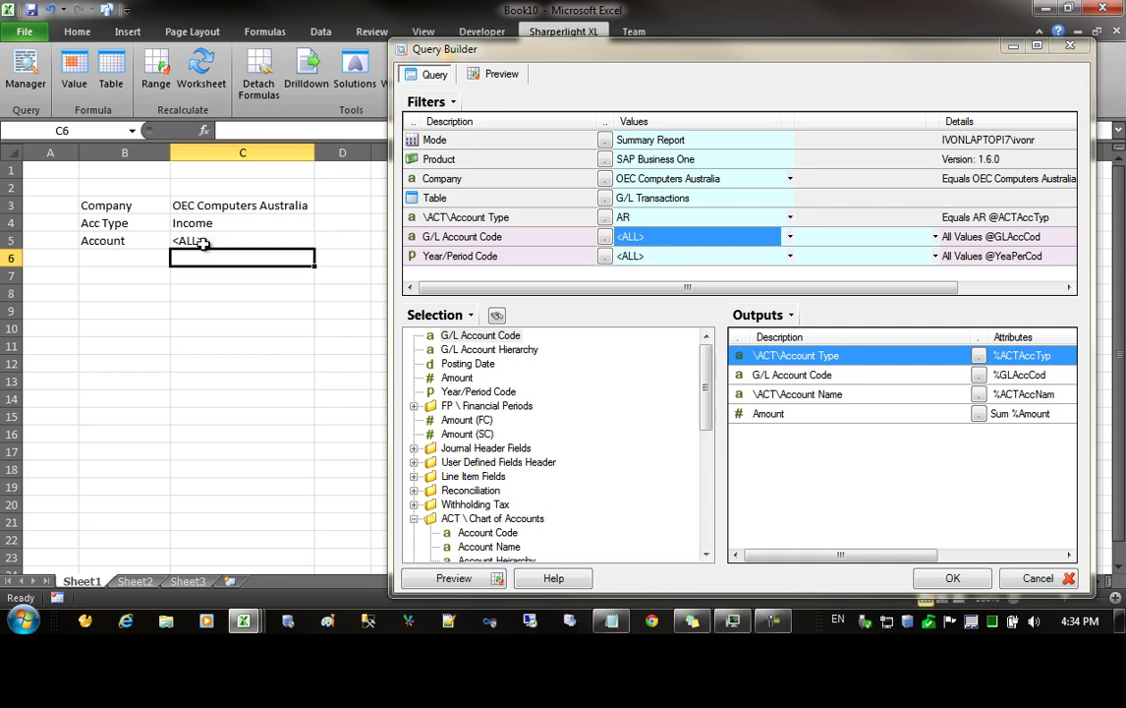
Step: Link the Company, Account Type and G/L Account Code filters to cells $C$3, $C$4 and $C$5 respectively
{"action": "left_click", "coordinate": [689, 177]}
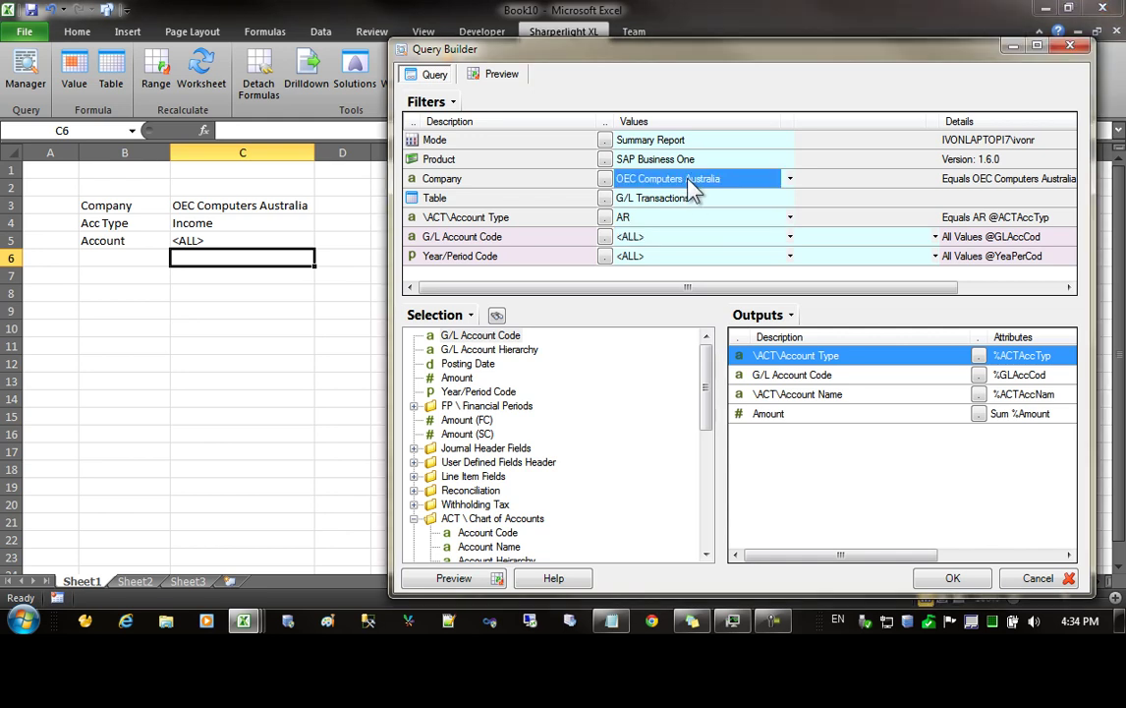
{"action": "left_click", "coordinate": [210, 206]}
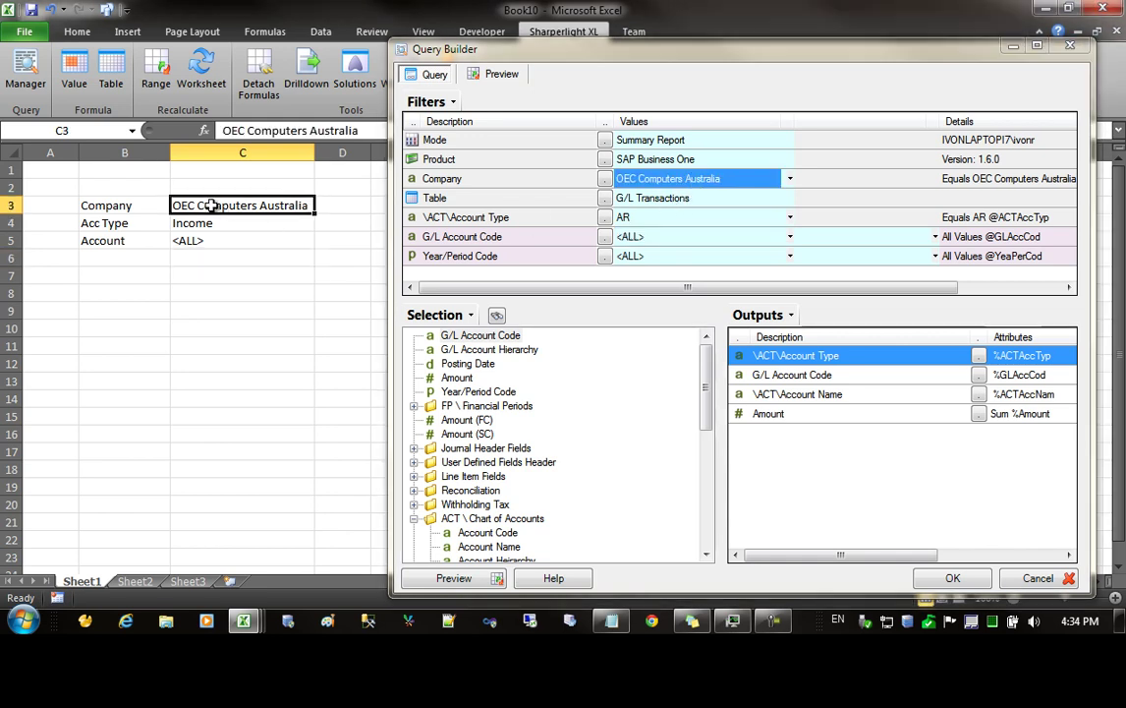
{"action": "left_click", "coordinate": [649, 218]}
{"action": "left_click", "coordinate": [212, 223]}
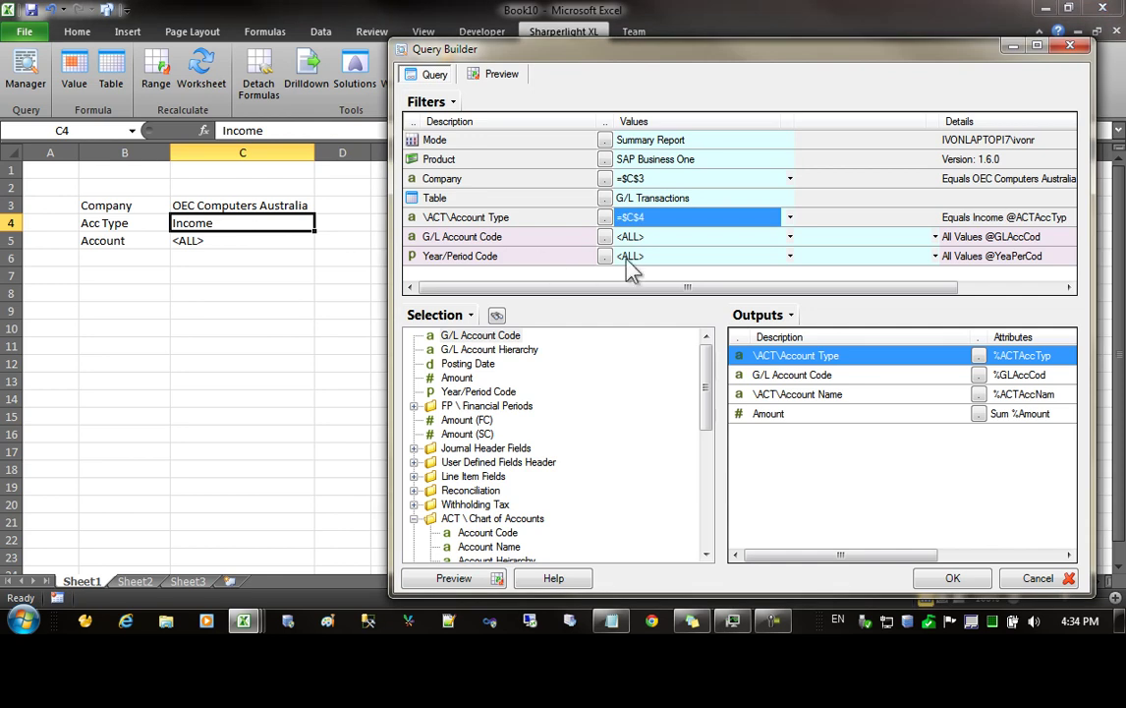
{"action": "left_click", "coordinate": [193, 240]}
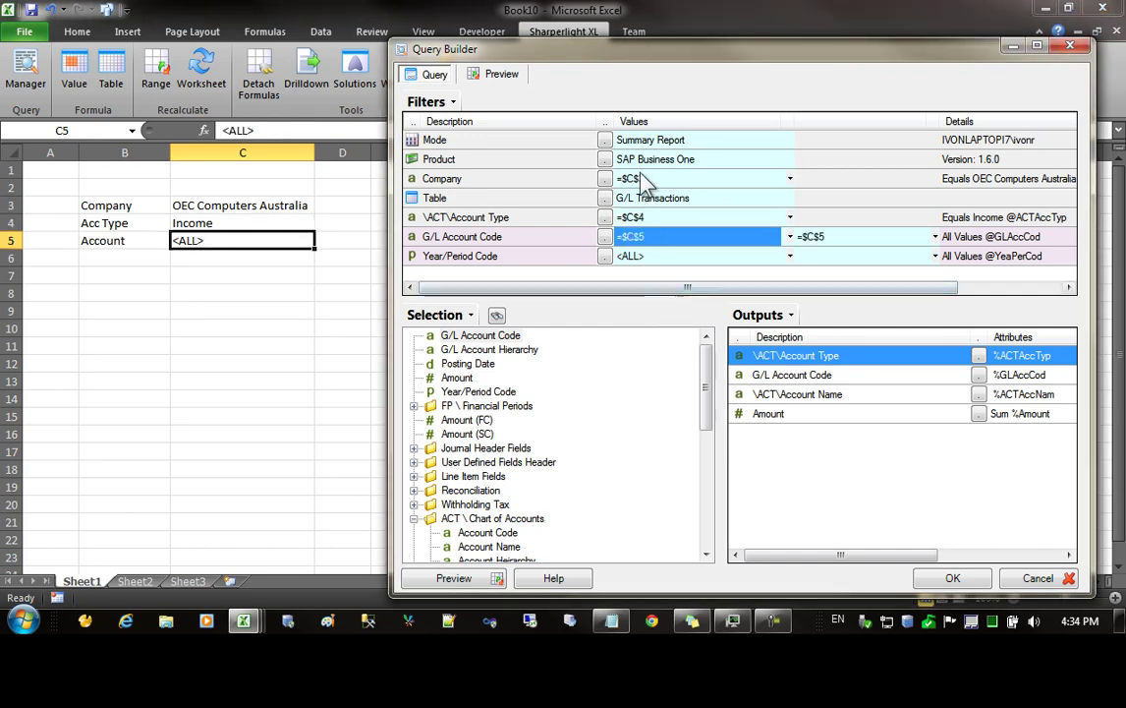
Step: Preview the query with its cell-driven filters, and accept it to place the table in the worksheet
{"action": "left_click", "coordinate": [501, 76]}
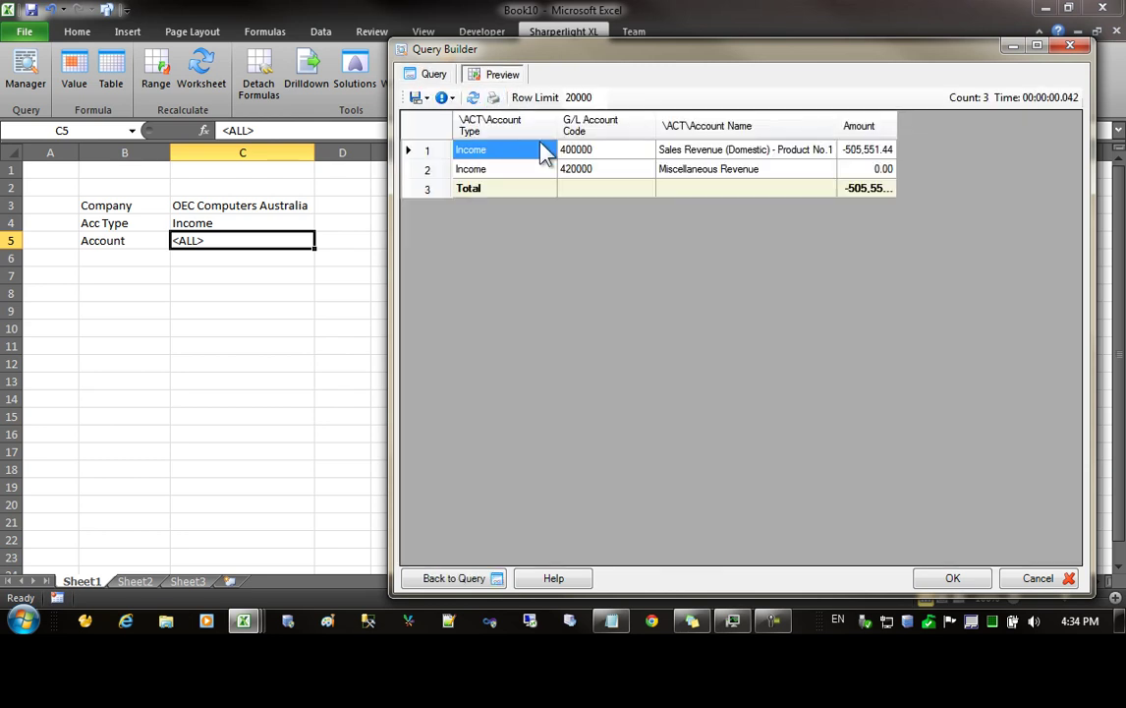
{"action": "left_click", "coordinate": [880, 169]}
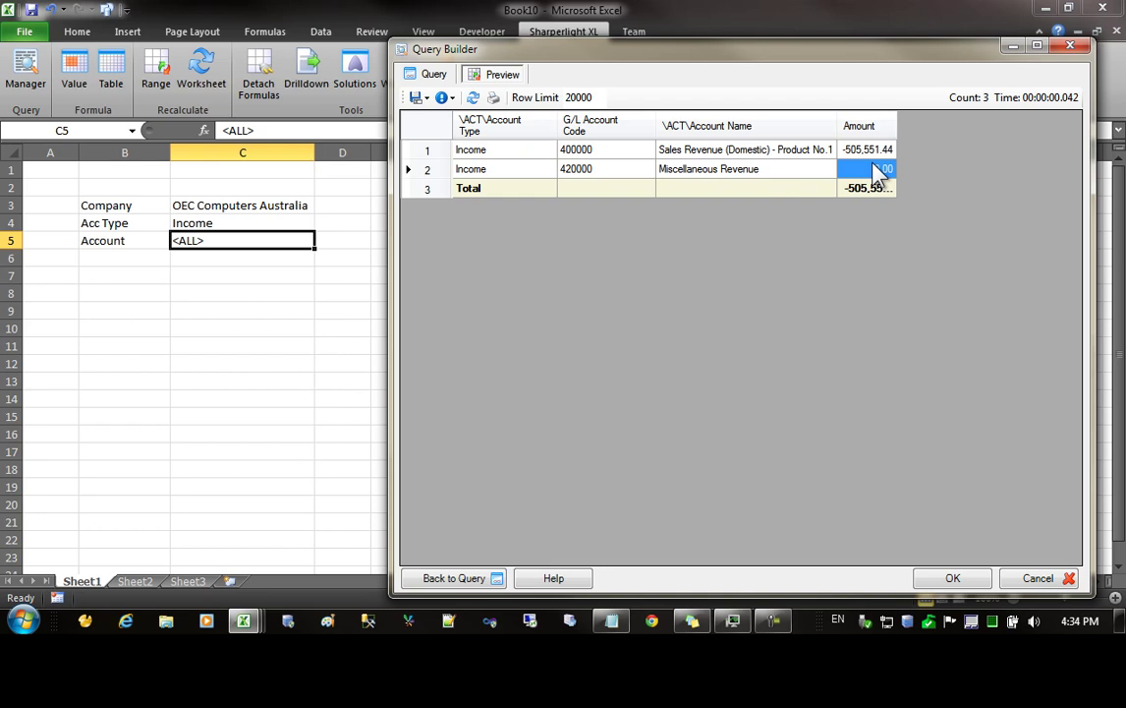
{"action": "left_click", "coordinate": [433, 74]}
{"action": "left_click", "coordinate": [950, 580]}
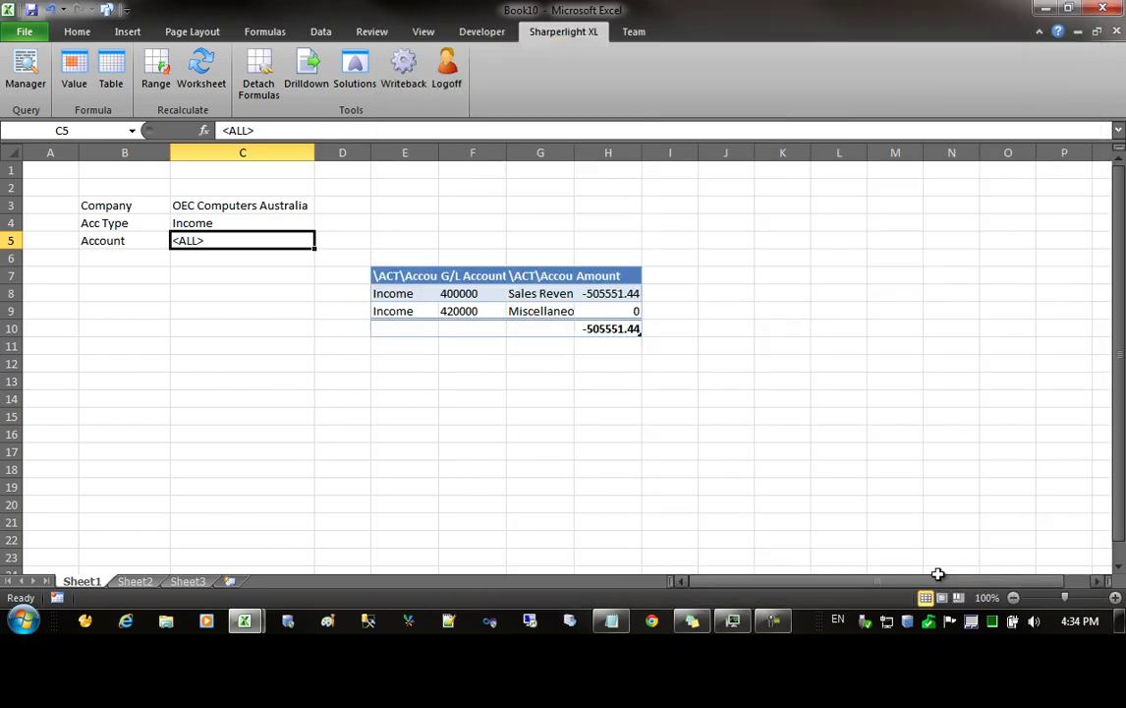
Step: Widen columns E, F and G to fit the table's account type, account code and account name
{"action": "left_click", "coordinate": [540, 397]}
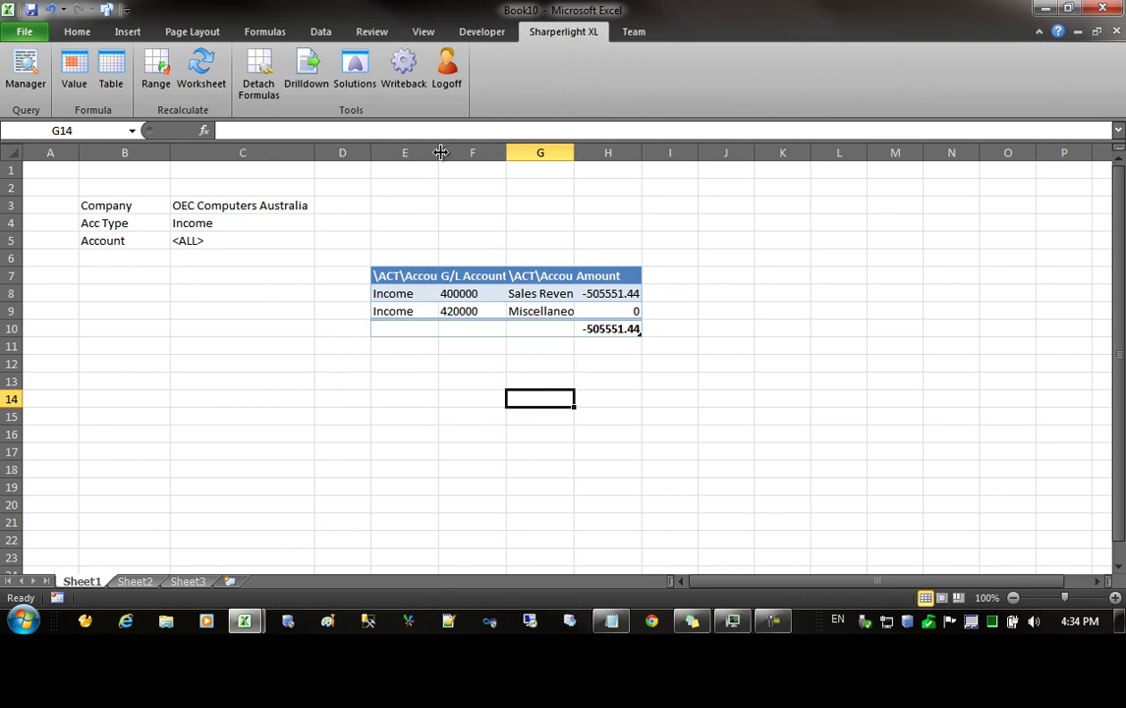
{"action": "left_click_drag", "start_coordinate": [440, 150], "coordinate": [455, 150]}
{"action": "left_click_drag", "start_coordinate": [523, 153], "coordinate": [555, 153]}
{"action": "left_click_drag", "start_coordinate": [623, 153], "coordinate": [734, 183]}
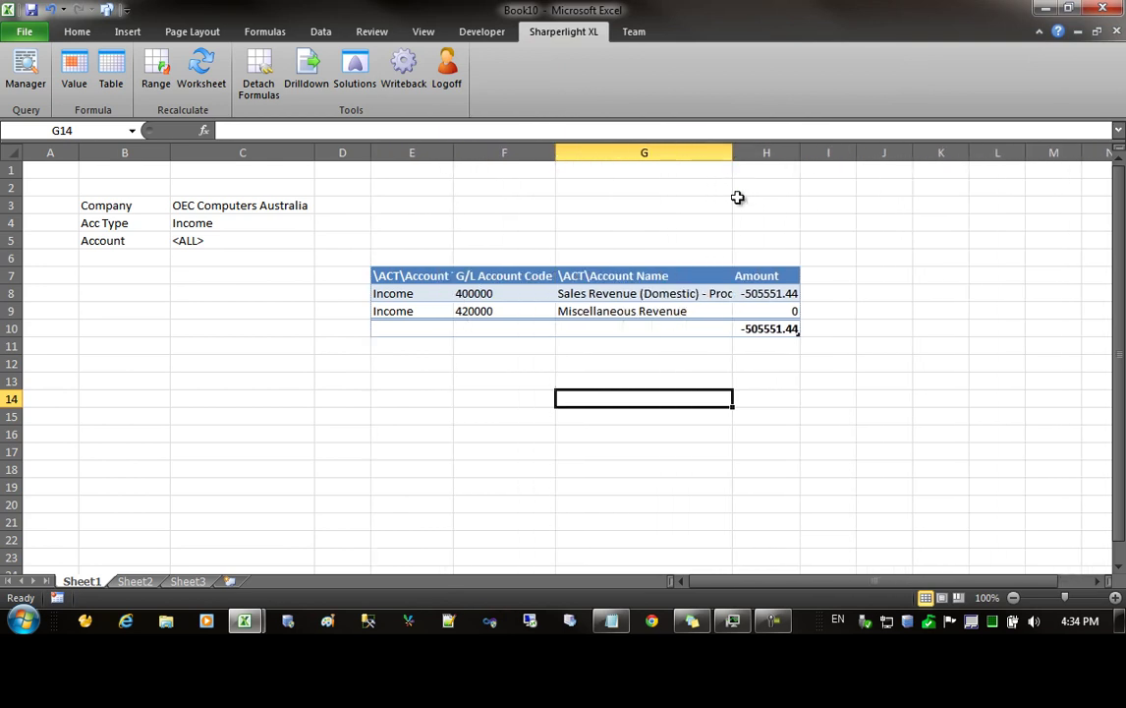
{"action": "double_click", "coordinate": [730, 154]}
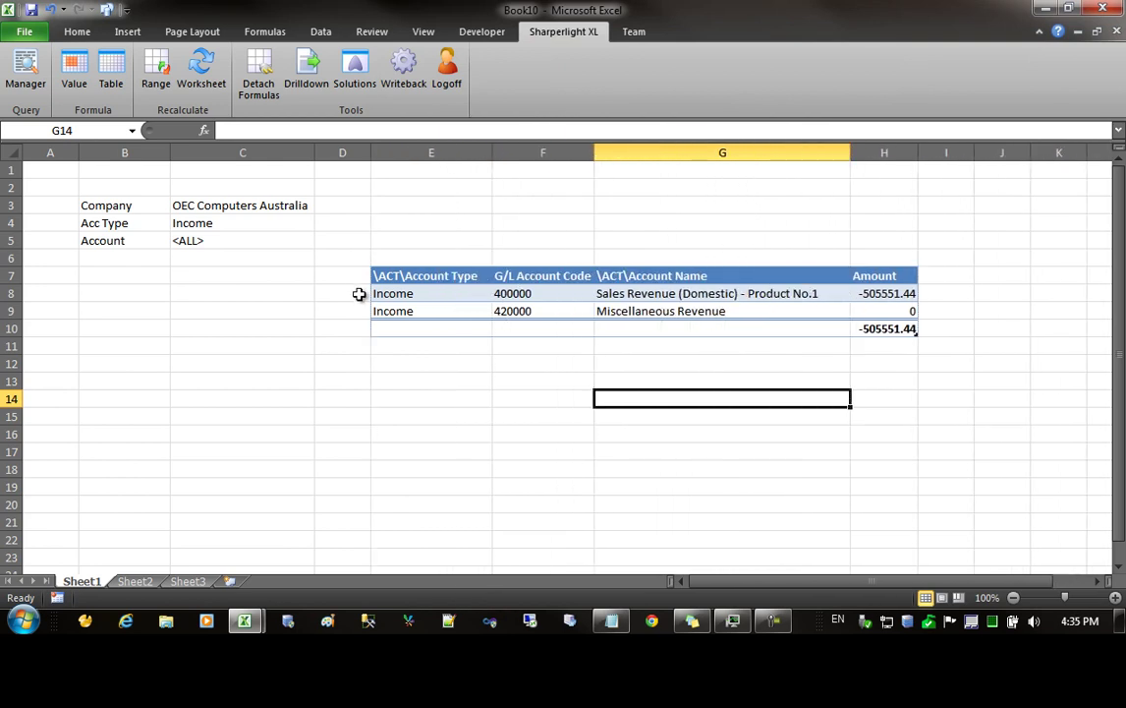
Step: Change the Acc Type value in cell C4 to AP (Expenditure) using its lookup
{"action": "left_click", "coordinate": [207, 223]}
{"action": "double_click", "coordinate": [207, 224]}
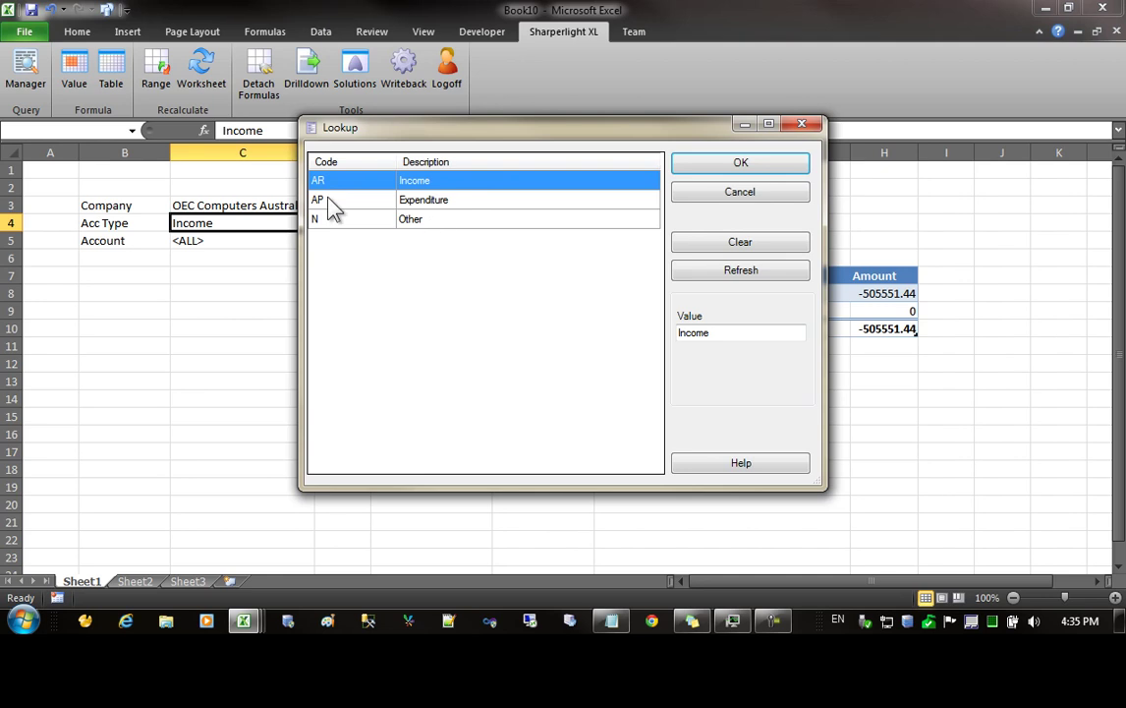
{"action": "double_click", "coordinate": [403, 199]}
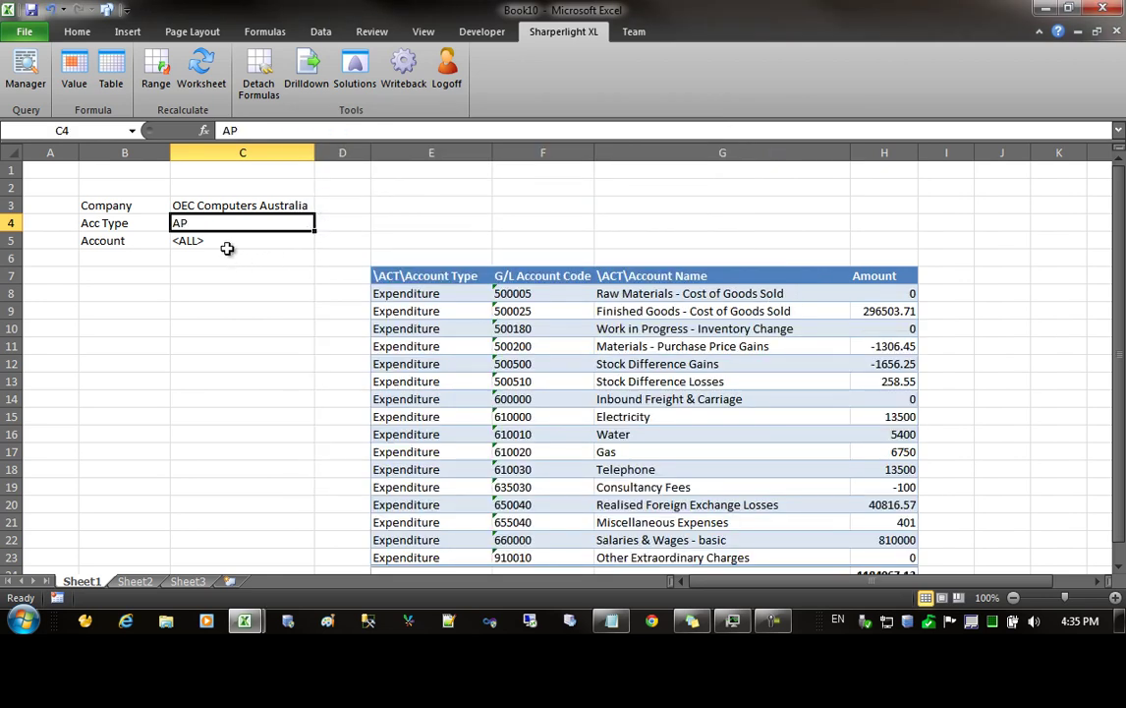
Step: Enter Income as the Acc Type value in cell C4
{"action": "type", "text": "In"}
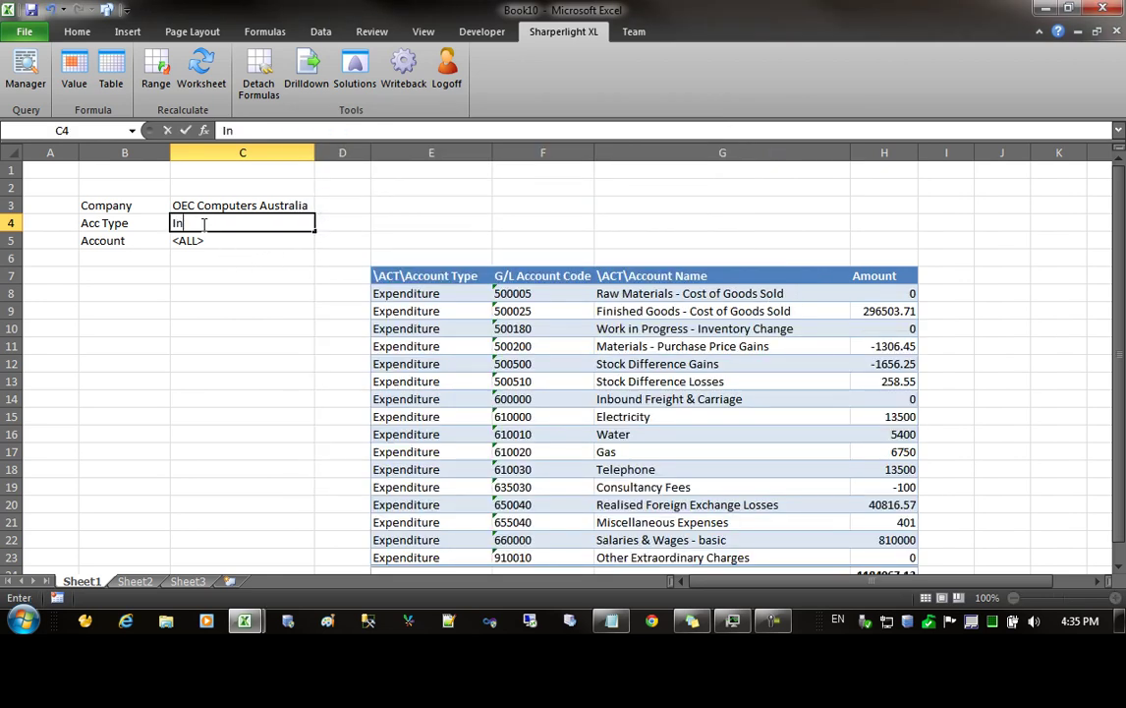
{"action": "type", "text": "come"}
{"action": "key", "text": "Return"}
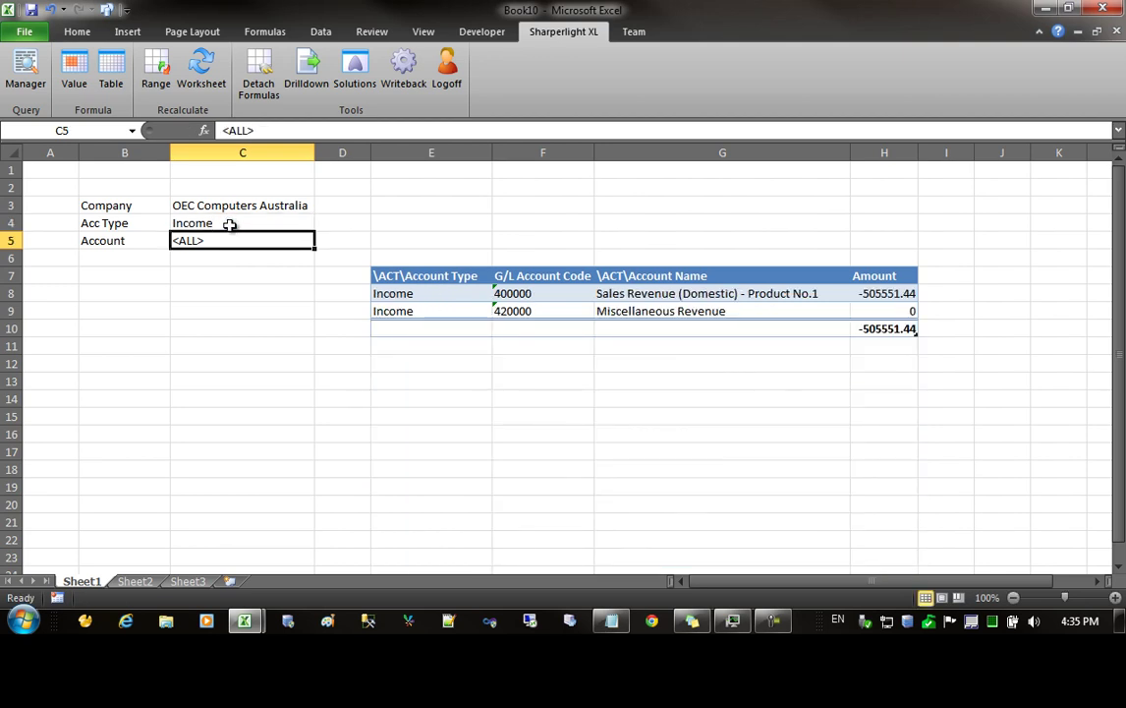
Step: Try the invalid Acc Type value x in cell C4 and close the resulting log
{"action": "left_click", "coordinate": [215, 223]}
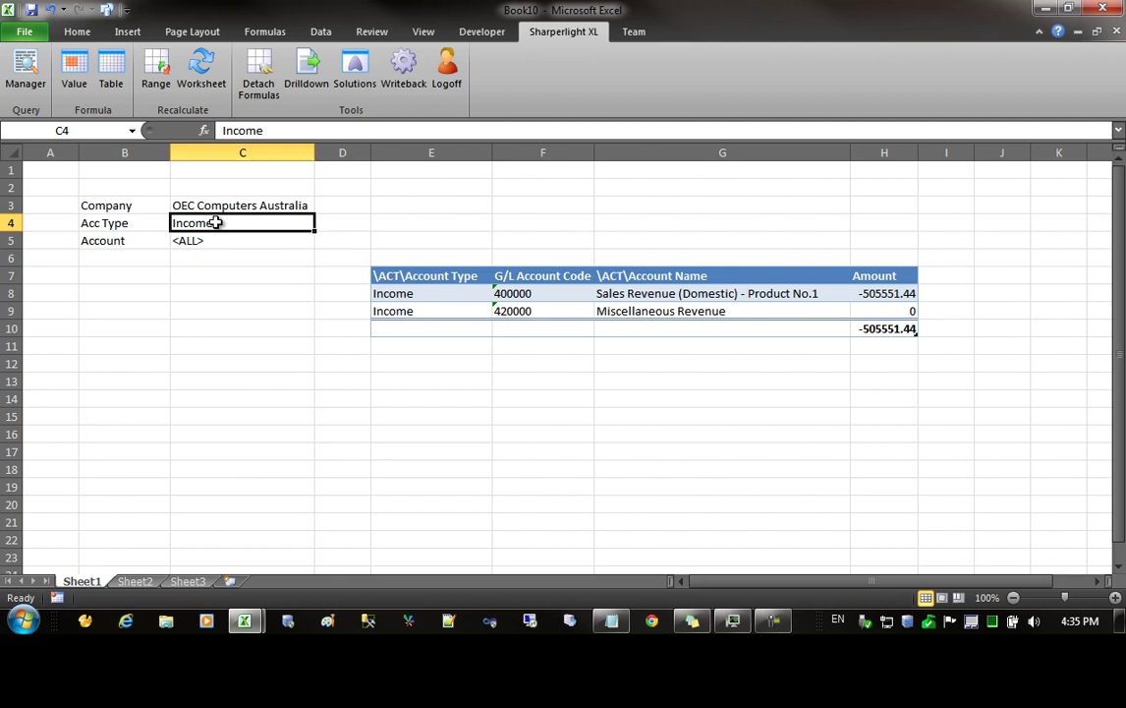
{"action": "type", "text": "x"}
{"action": "key", "text": "Return"}
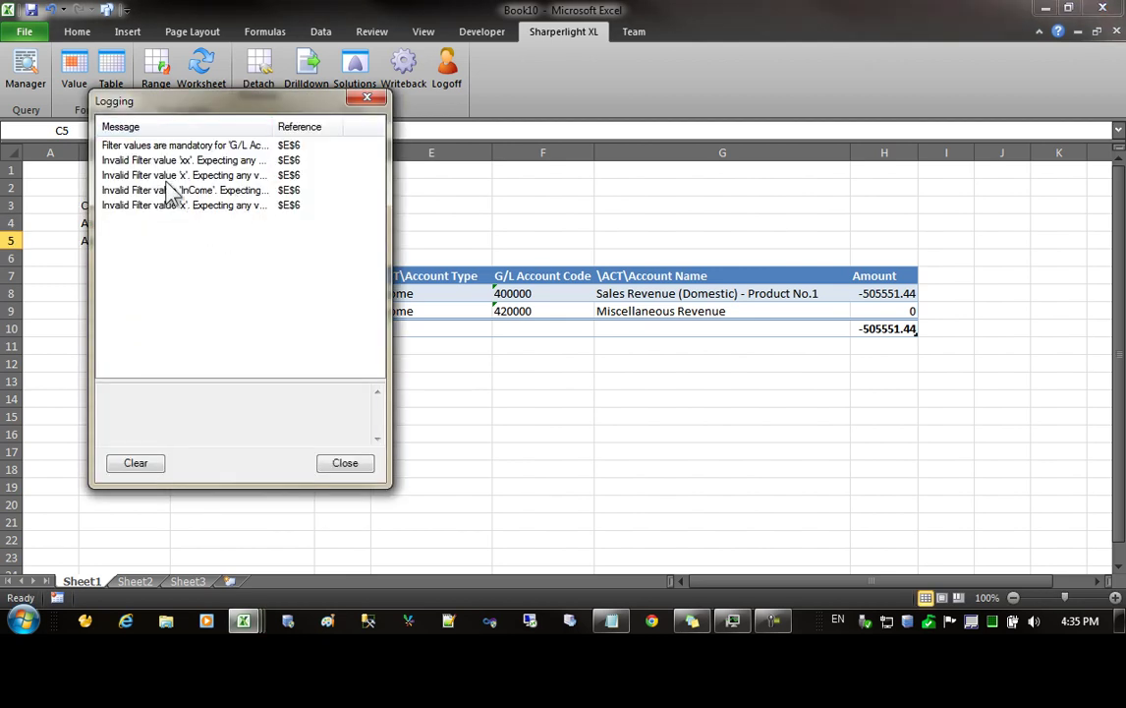
{"action": "left_click", "coordinate": [371, 99]}
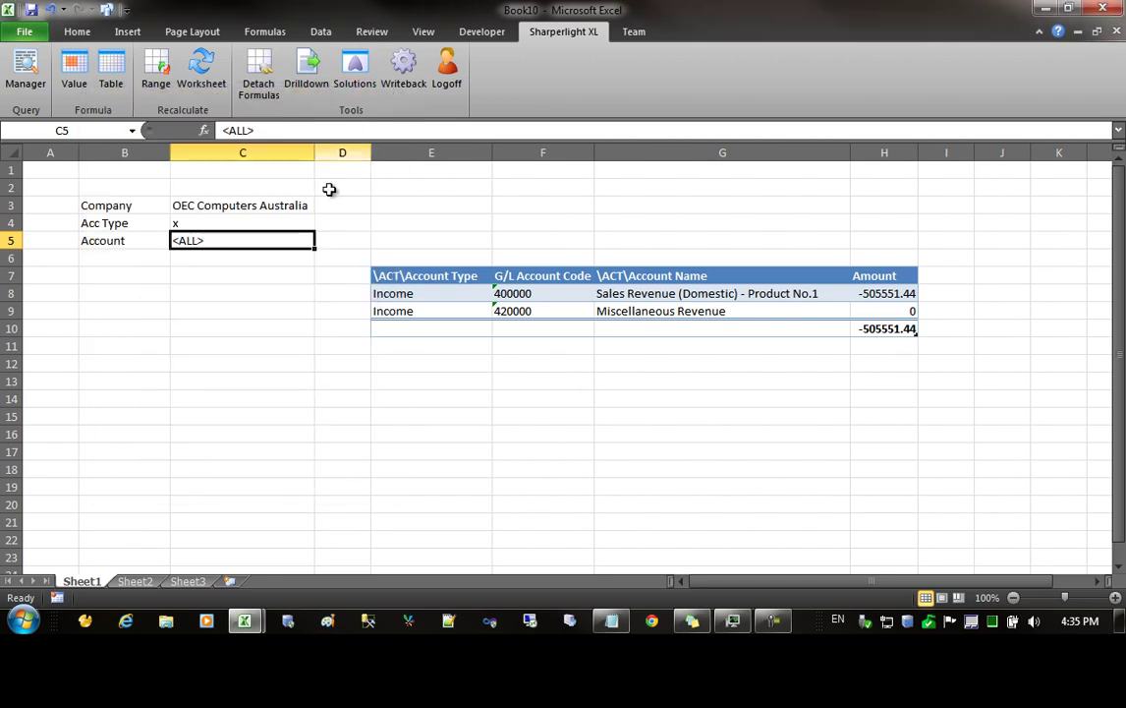
Step: Replace the Acc Type value in cell C4 with AR
{"action": "left_click", "coordinate": [202, 222]}
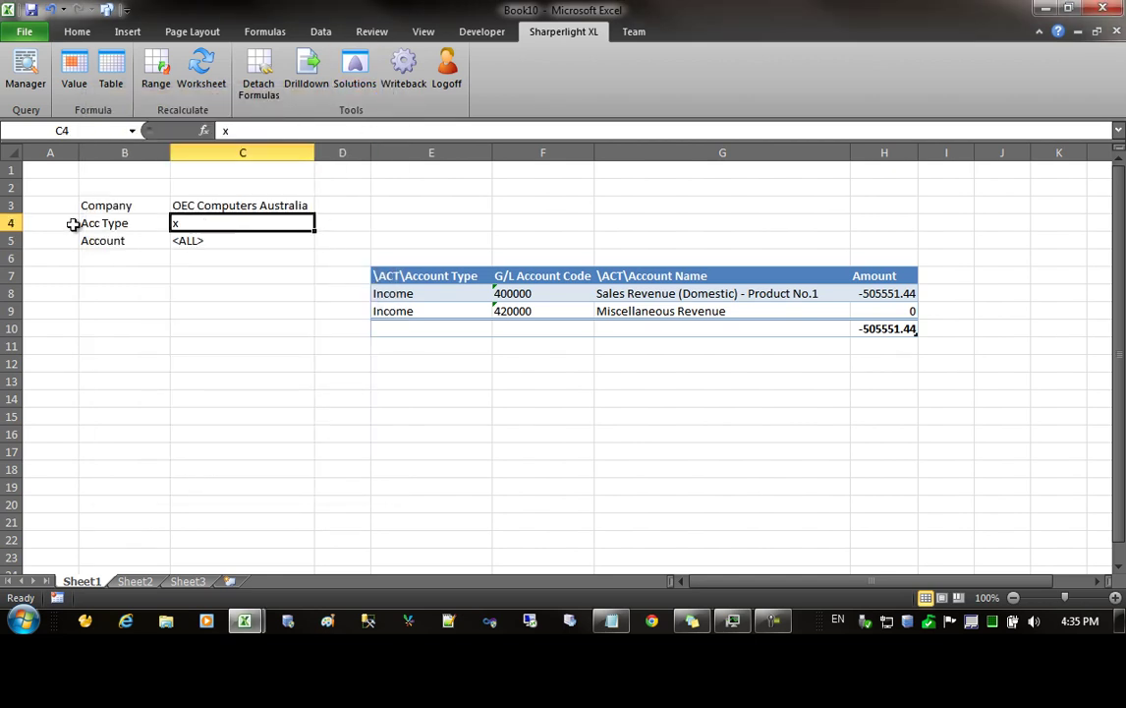
{"action": "left_click", "coordinate": [216, 242]}
{"action": "left_click", "coordinate": [211, 224]}
{"action": "type", "text": "AR"}
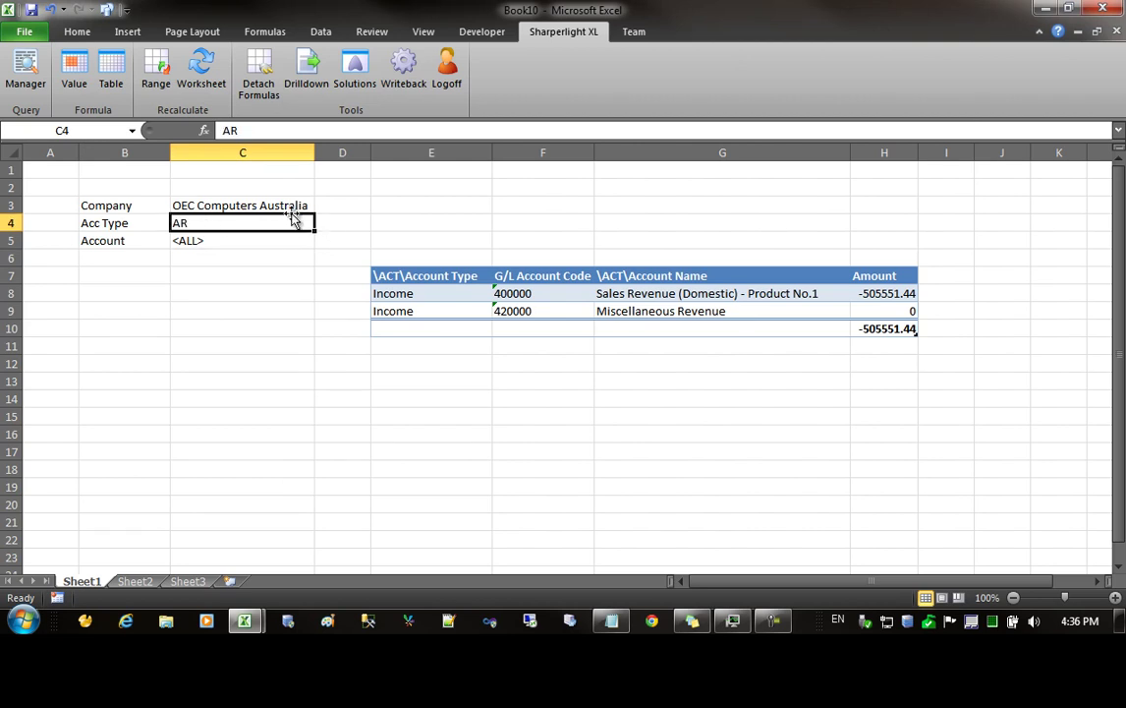
Step: Open data validation for the Acc Type cell C4 and allow only values from a list
{"action": "left_click", "coordinate": [322, 36]}
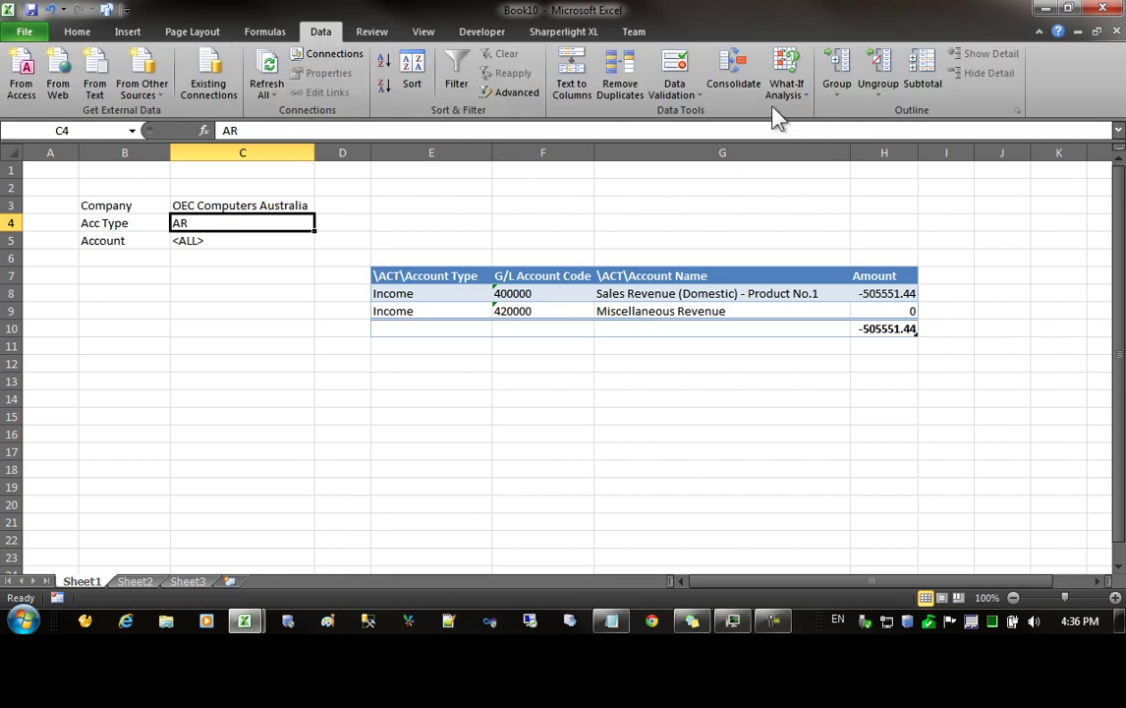
{"action": "left_click", "coordinate": [680, 96]}
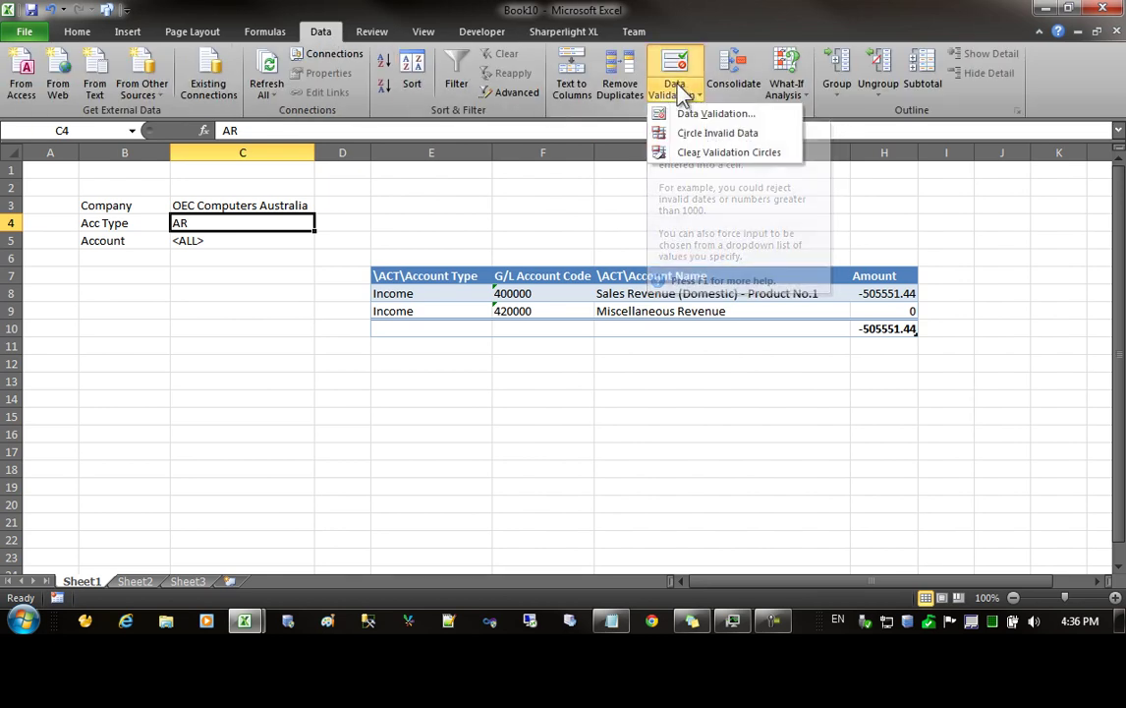
{"action": "left_click", "coordinate": [708, 114]}
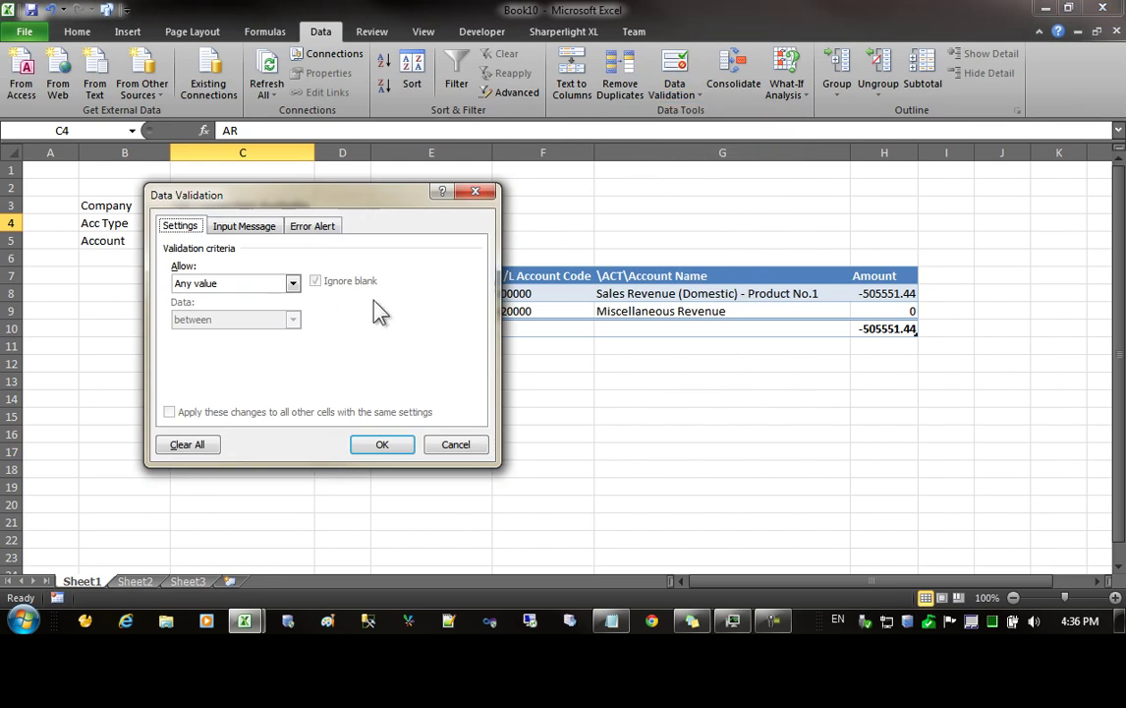
{"action": "left_click", "coordinate": [292, 284]}
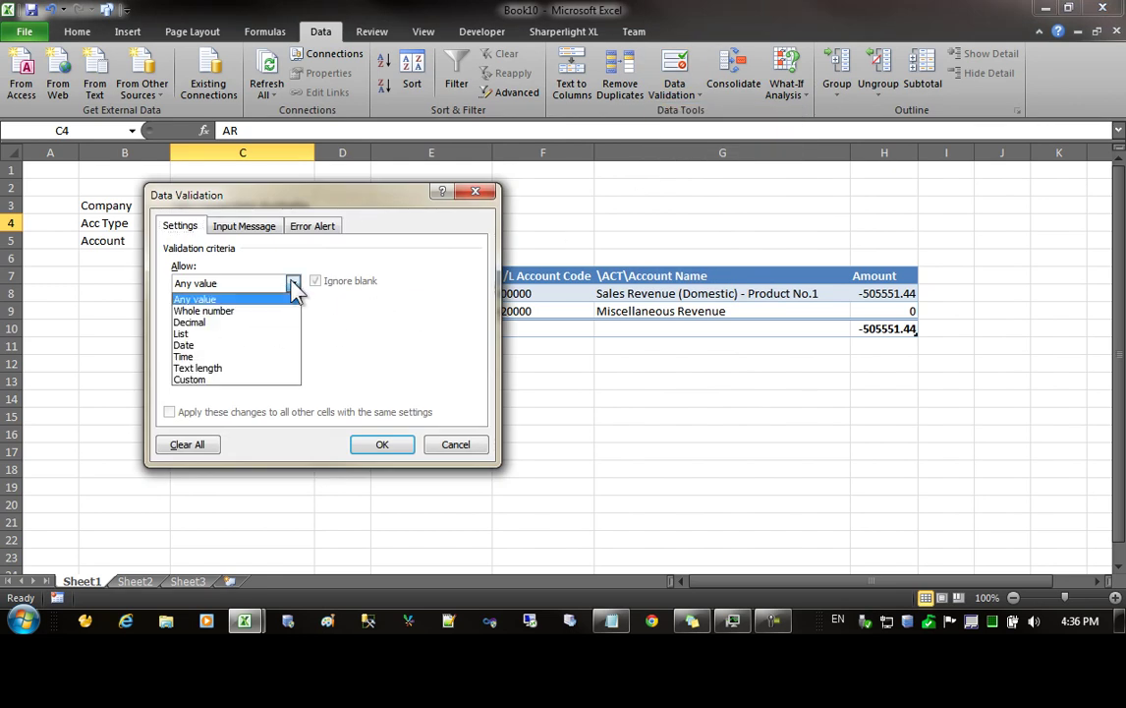
{"action": "left_click", "coordinate": [238, 333]}
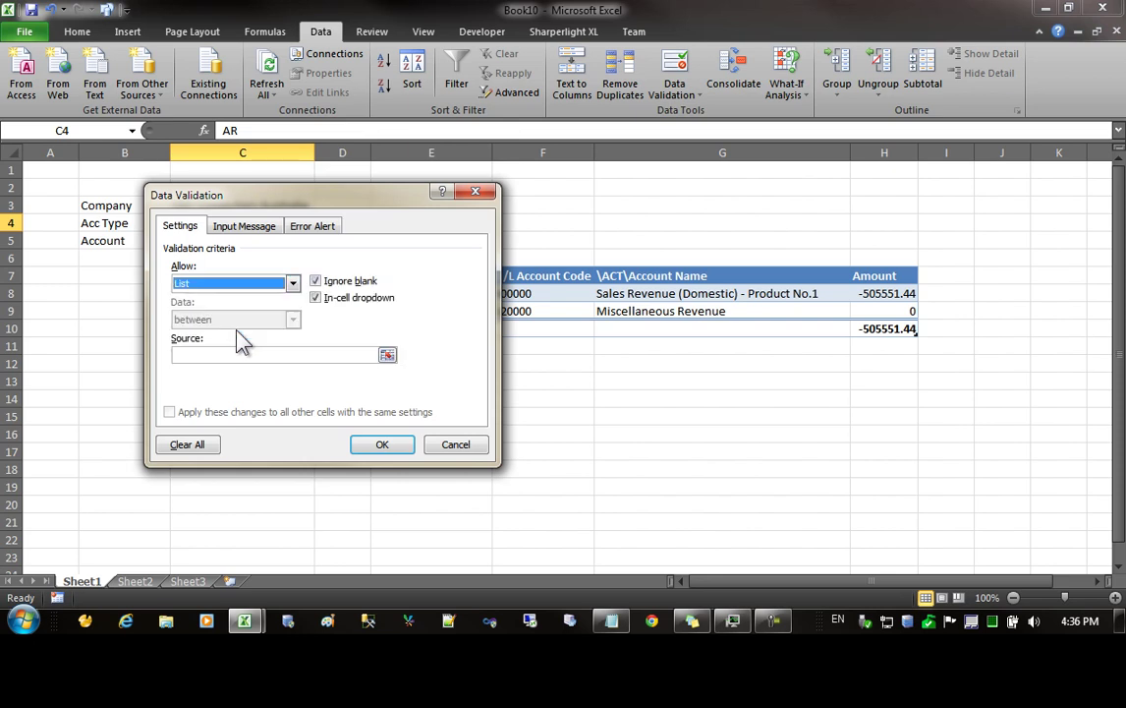
Step: Apply <ALL>,Income,Expenditure,Other as the validation list source, and choose Income for the Acc Type in cell C4
{"action": "left_click", "coordinate": [205, 355]}
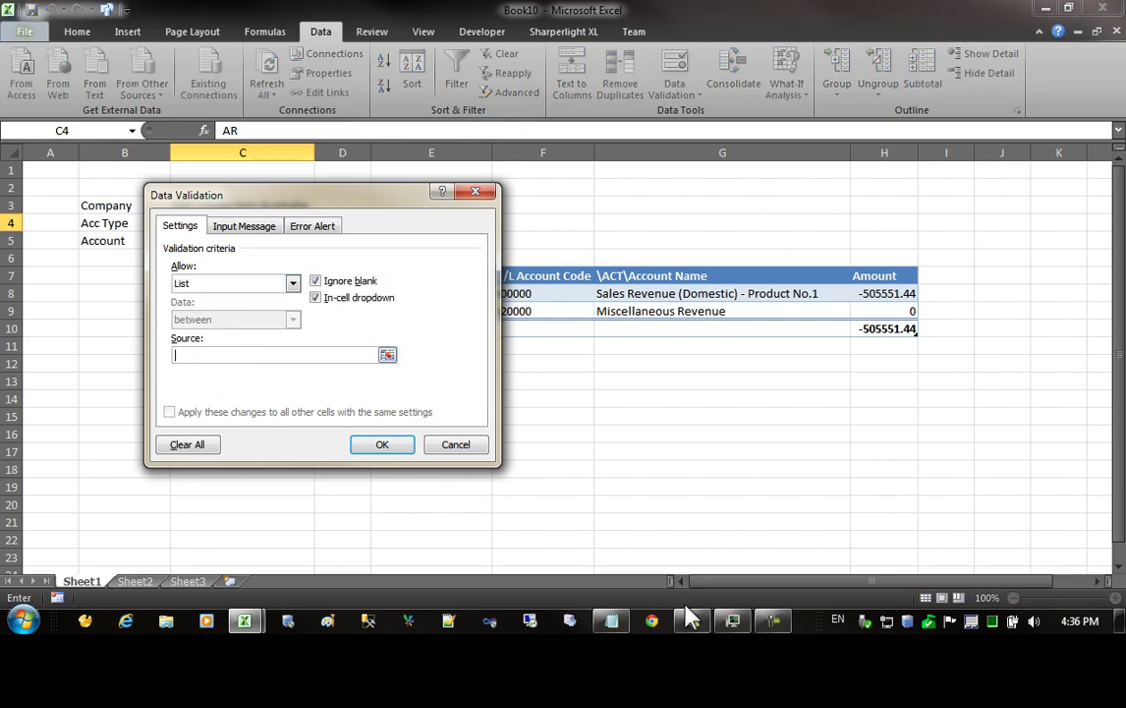
{"action": "left_click", "coordinate": [203, 355]}
{"action": "type", "text": "<ALL>,Income,Expenditure,Other"}
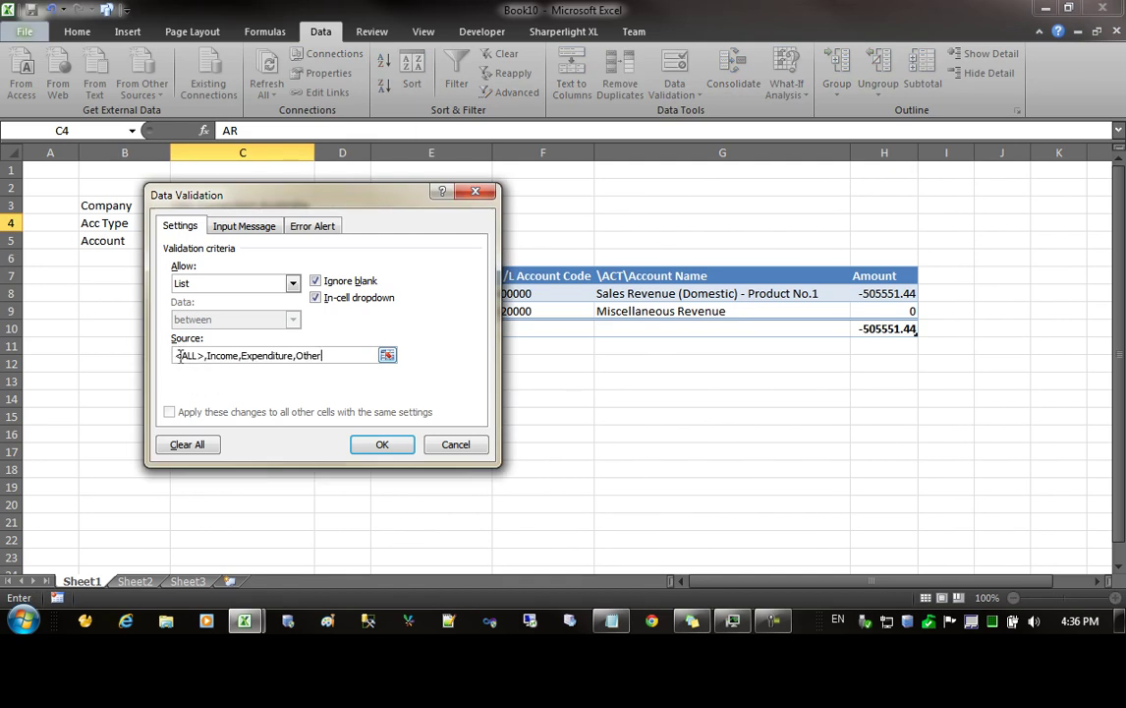
{"action": "left_click_drag", "start_coordinate": [176, 356], "coordinate": [204, 356]}
{"action": "left_click", "coordinate": [215, 358]}
{"action": "left_click_drag", "start_coordinate": [216, 357], "coordinate": [300, 355]}
{"action": "left_click", "coordinate": [261, 354]}
{"action": "left_click", "coordinate": [268, 355]}
{"action": "left_click", "coordinate": [383, 444]}
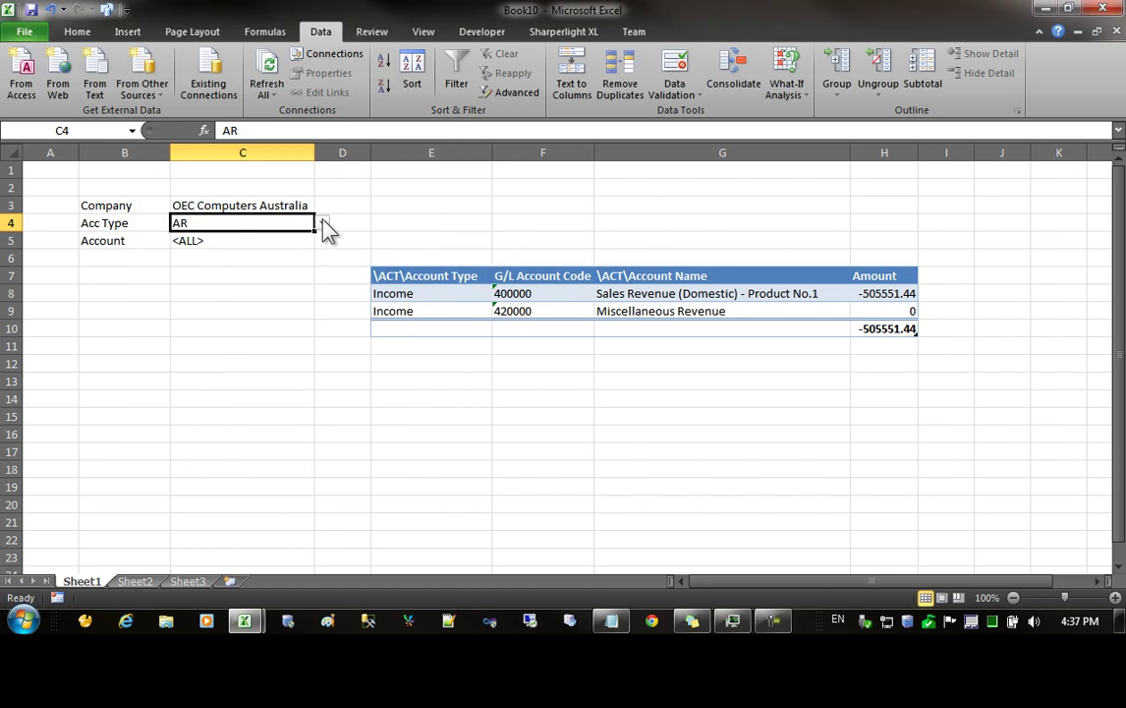
{"action": "left_click", "coordinate": [323, 225]}
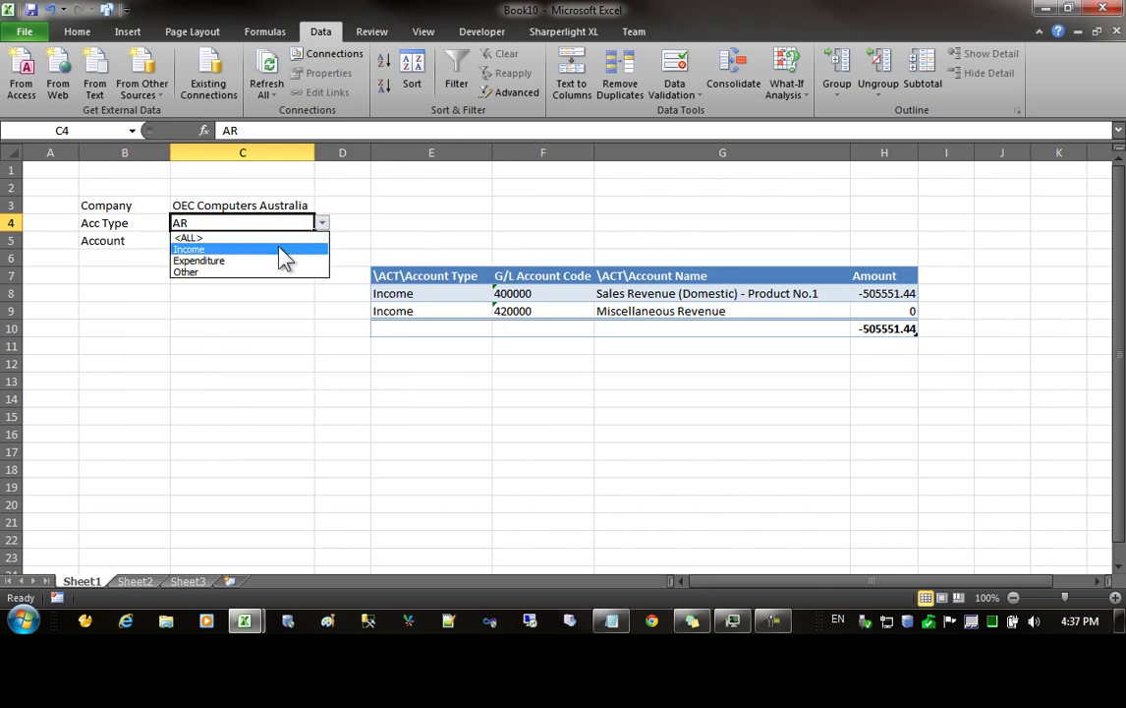
{"action": "left_click", "coordinate": [284, 250]}
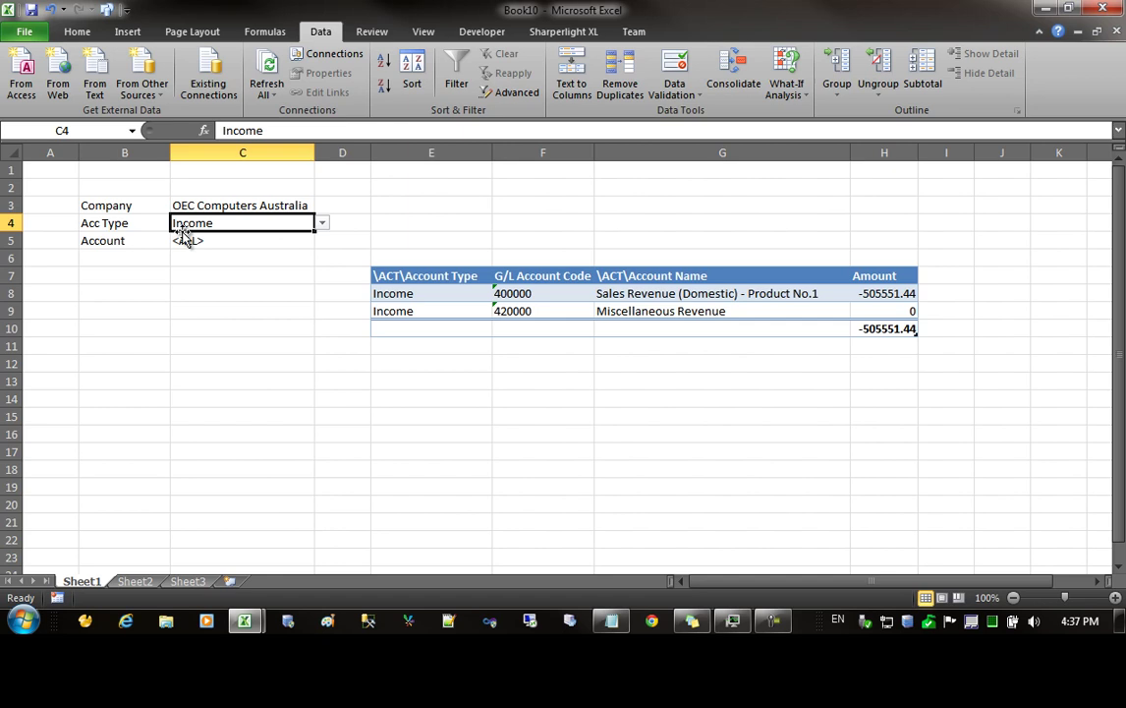
Step: Look through the G/L account lookup for the Account cell C5 and close it without changing the selection
{"action": "left_click", "coordinate": [212, 243]}
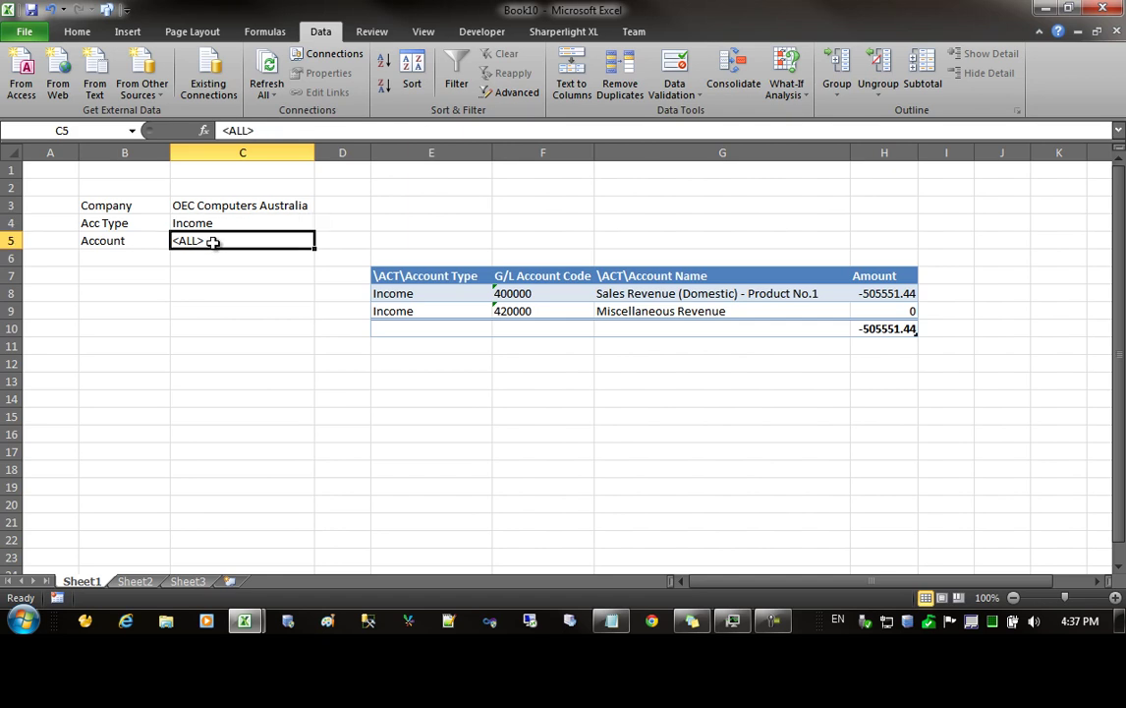
{"action": "double_click", "coordinate": [213, 243]}
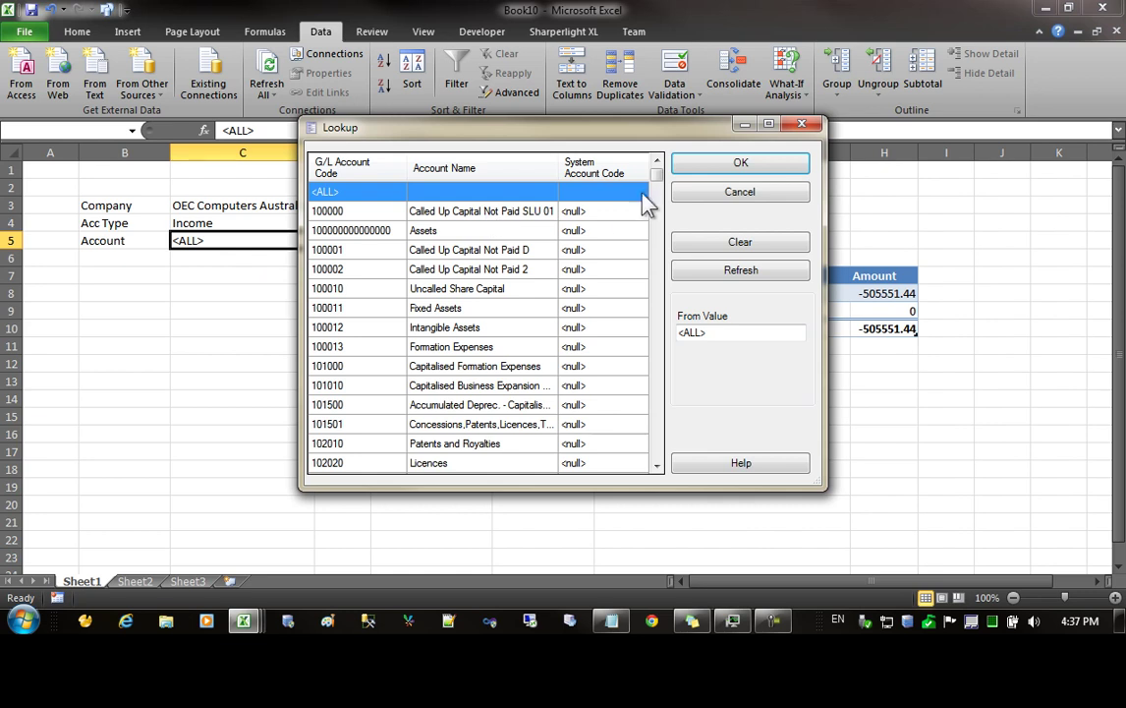
{"action": "mouse_move", "coordinate": [657, 182]}
{"action": "left_mouse_down"}
{"action": "mouse_move", "coordinate": [664, 433]}
{"action": "mouse_move", "coordinate": [657, 169]}
{"action": "left_mouse_up"}
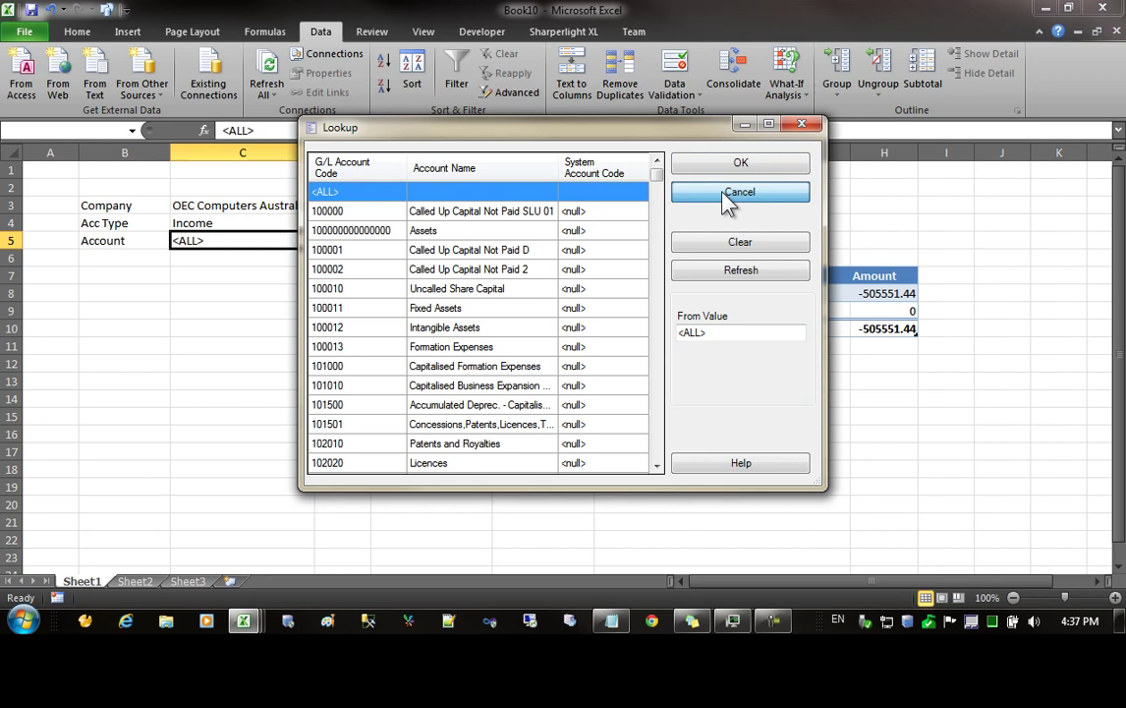
{"action": "key", "text": "Return"}
Step: Open the query behind the table in cell E6 and confirm ACTAccTyp as the \ACT\Account Type filter's name
{"action": "left_click", "coordinate": [412, 259]}
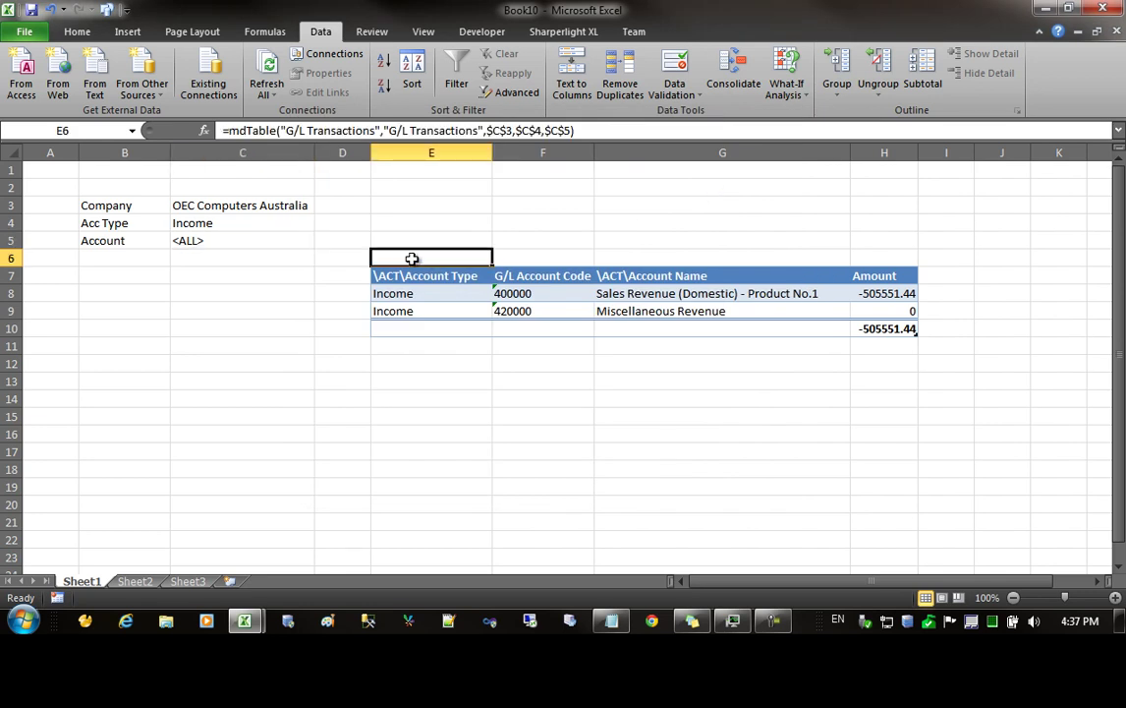
{"action": "double_click", "coordinate": [411, 258]}
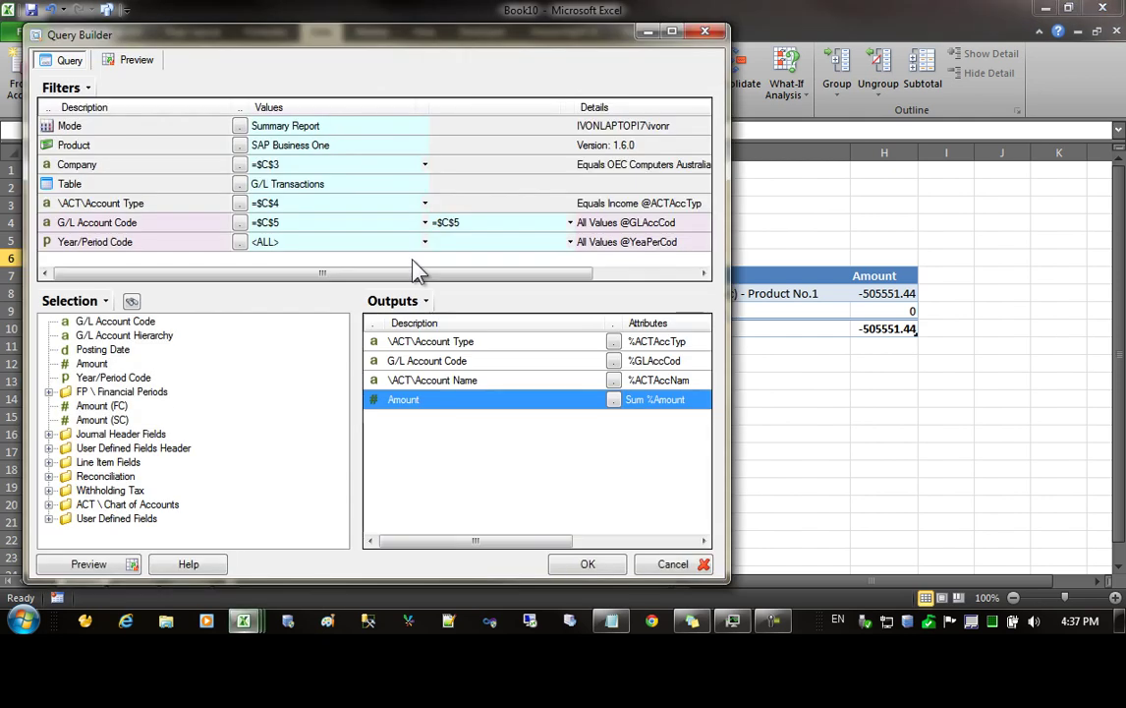
{"action": "left_click", "coordinate": [390, 225]}
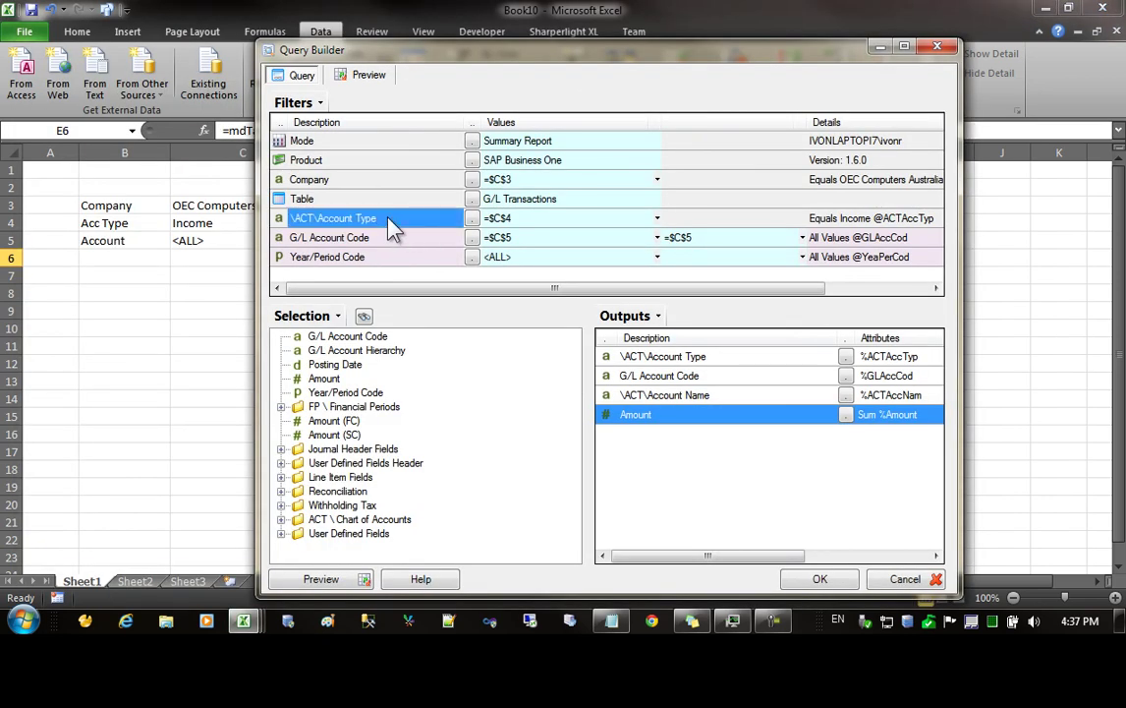
{"action": "right_click", "coordinate": [389, 221]}
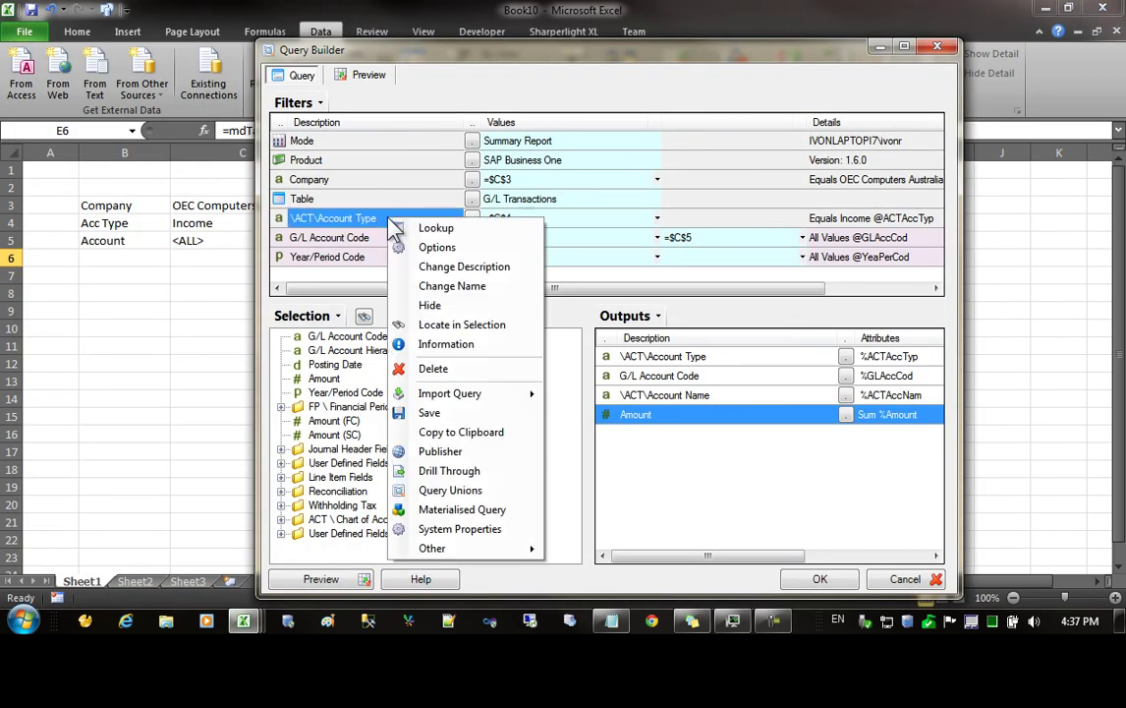
{"action": "left_click", "coordinate": [450, 294]}
{"action": "left_click_drag", "start_coordinate": [463, 313], "coordinate": [411, 315]}
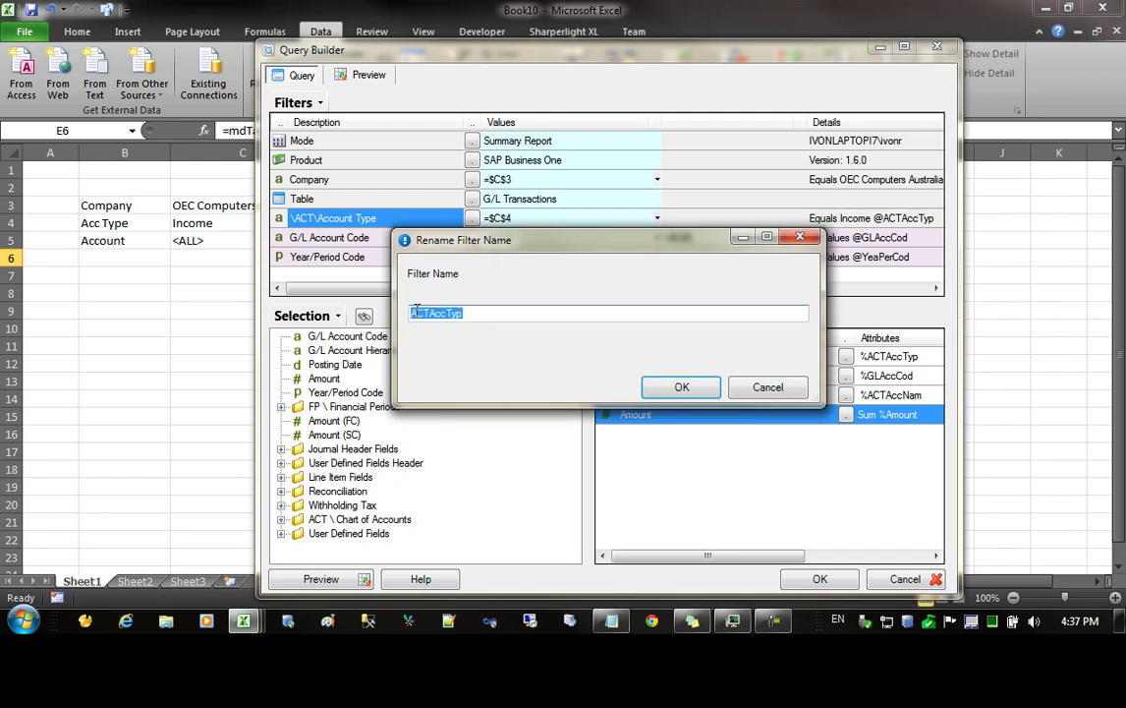
{"action": "left_click", "coordinate": [495, 313]}
{"action": "left_click", "coordinate": [700, 393]}
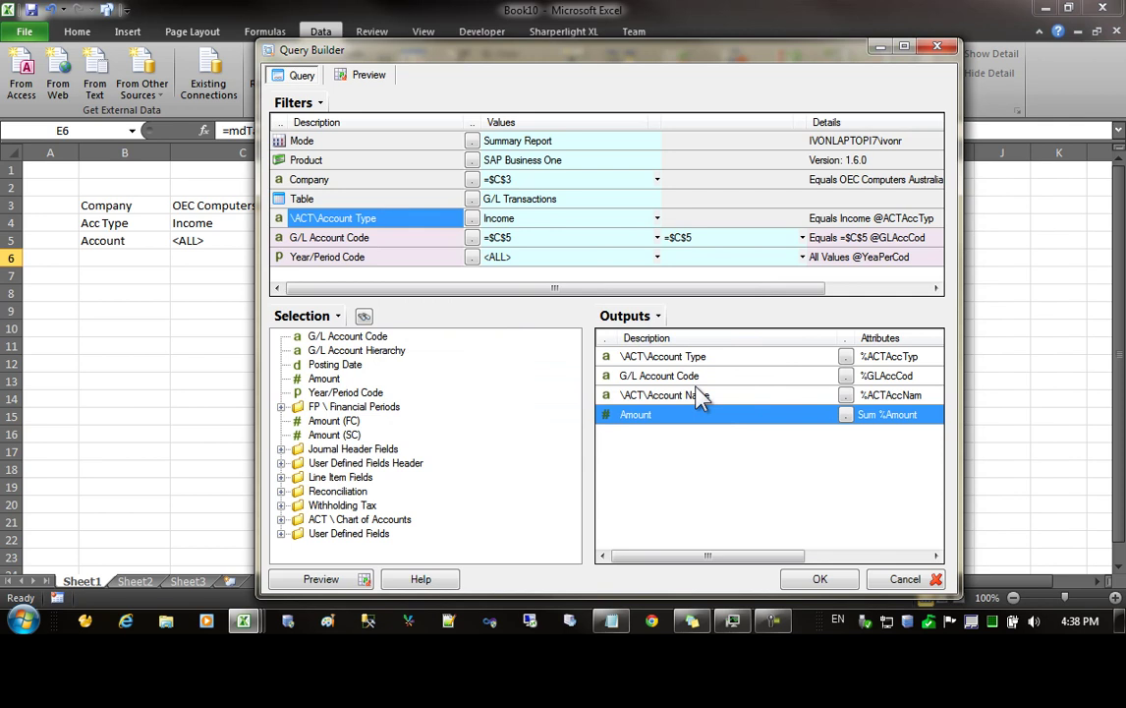
Step: Open the G/L Account Code filter's options and start creating a sub query for its lookup values
{"action": "left_click", "coordinate": [380, 243]}
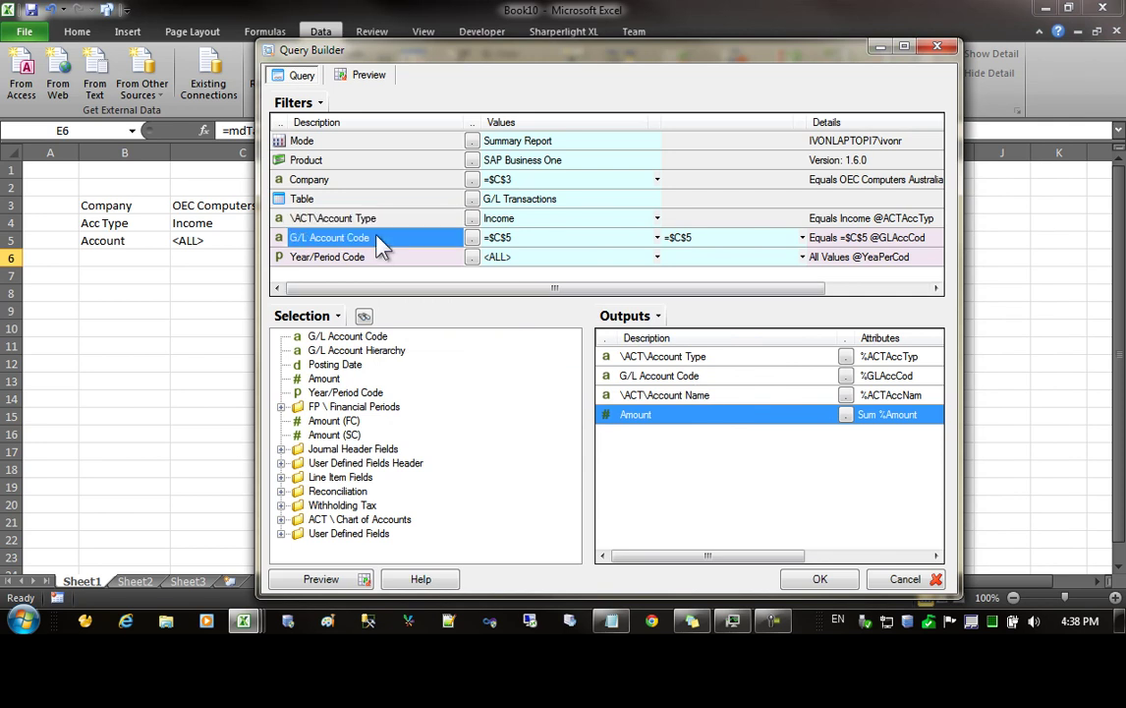
{"action": "right_click", "coordinate": [377, 239]}
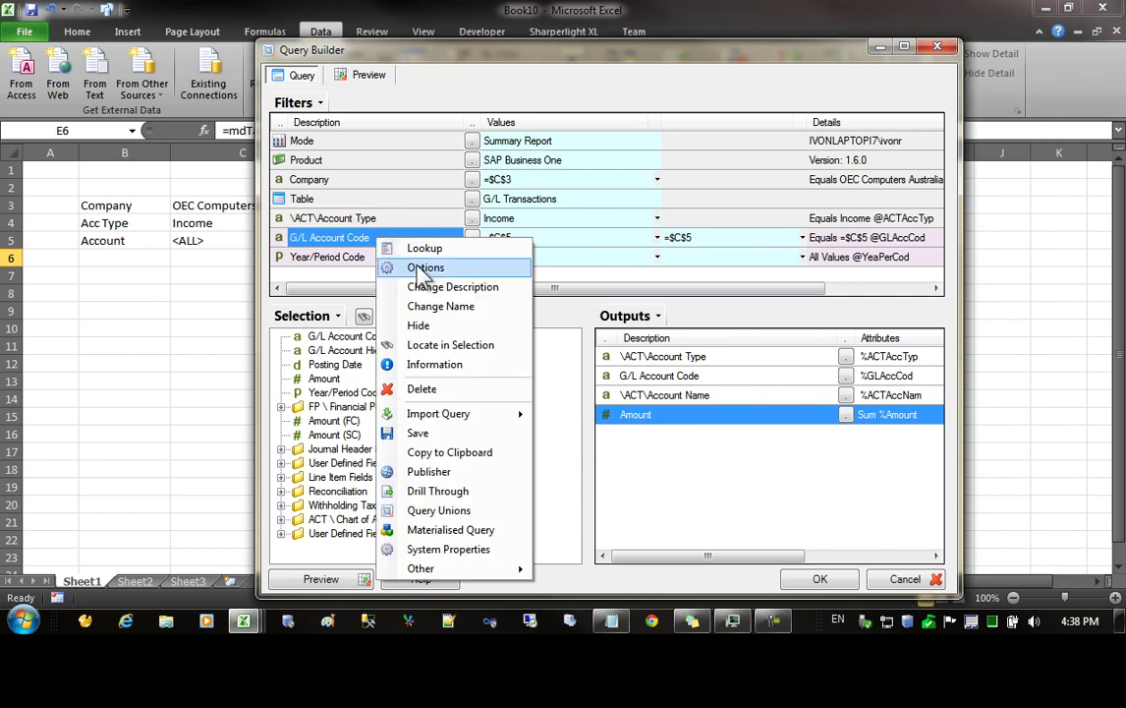
{"action": "left_click", "coordinate": [425, 269]}
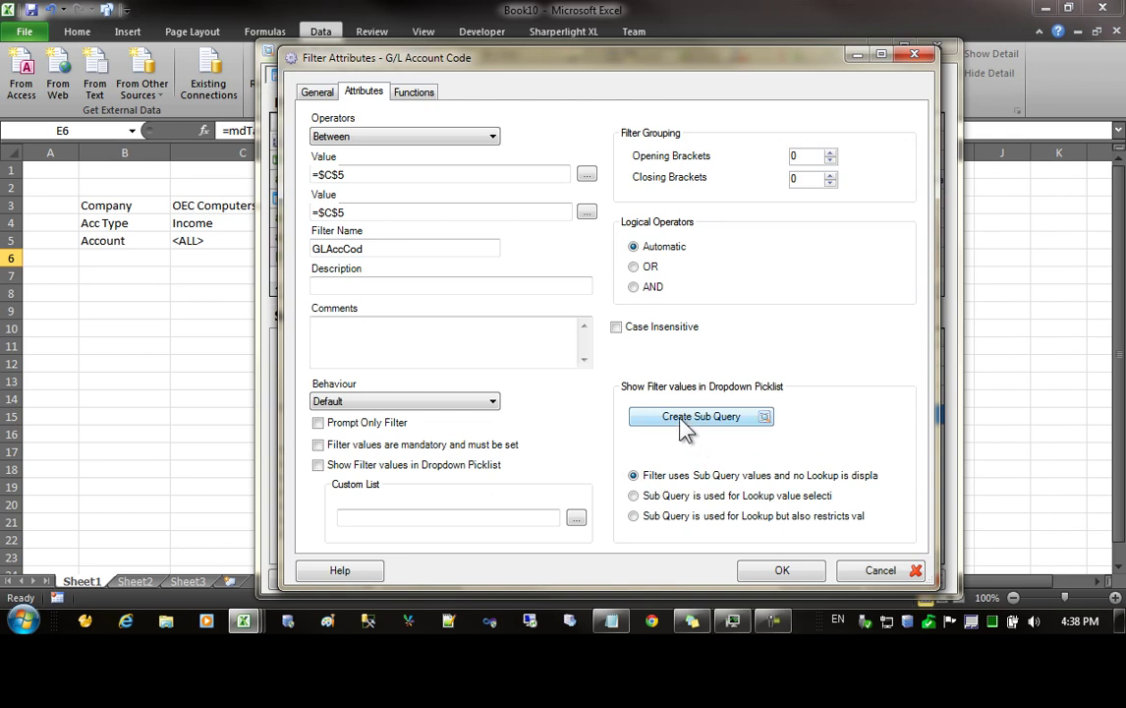
{"action": "left_click", "coordinate": [685, 430]}
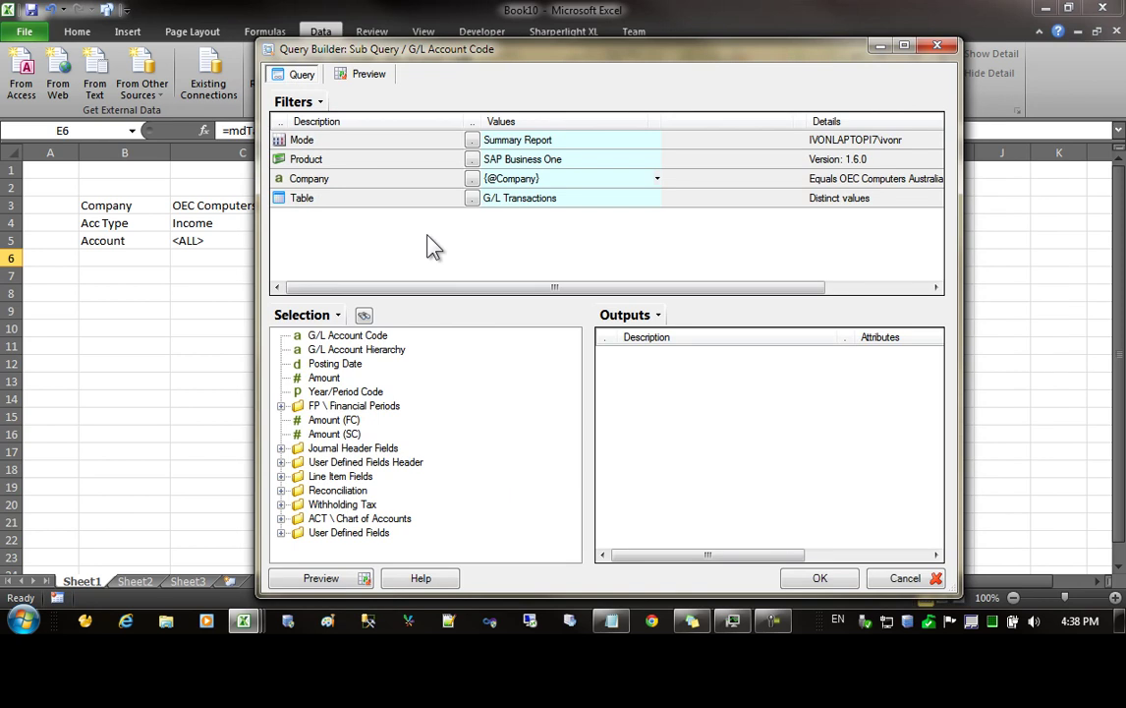
Step: Set the sub query's table to Chart of Accounts from the Financials group
{"action": "left_click", "coordinate": [472, 200]}
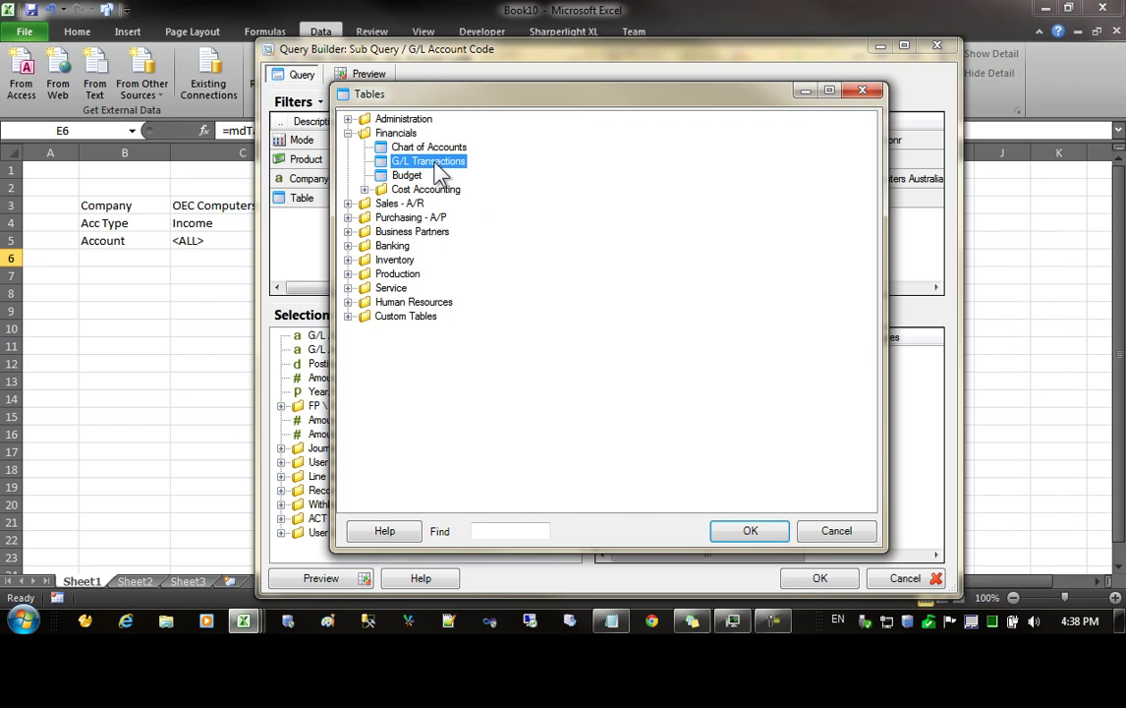
{"action": "left_click", "coordinate": [433, 148]}
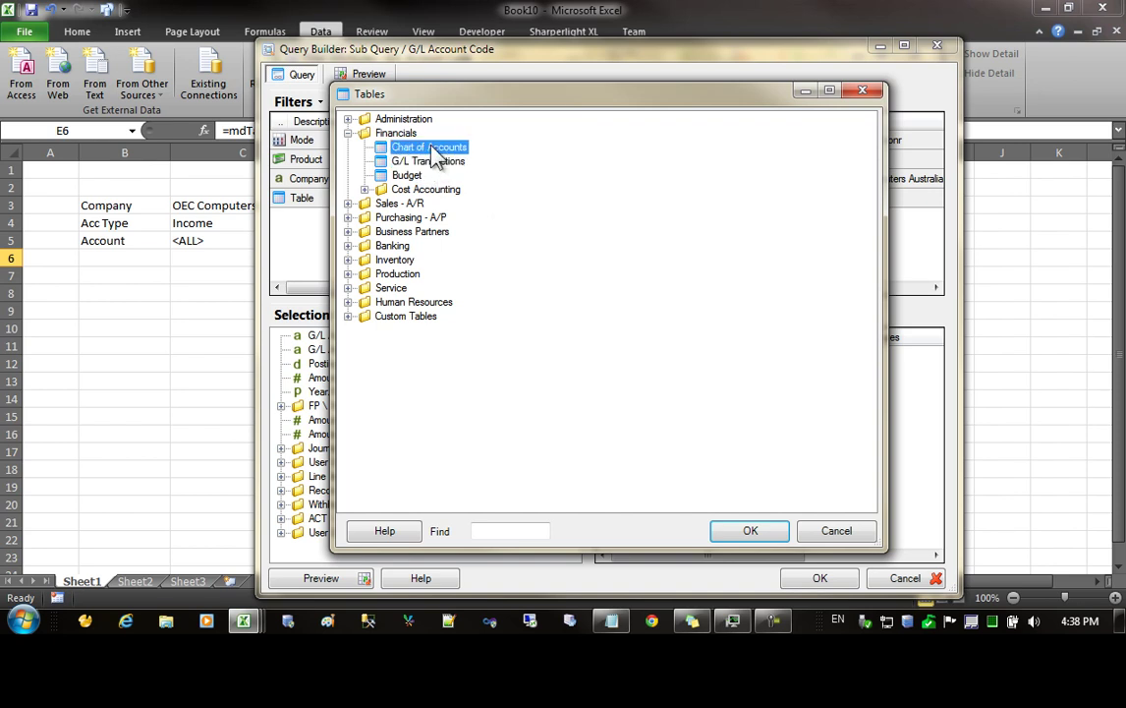
{"action": "double_click", "coordinate": [432, 148]}
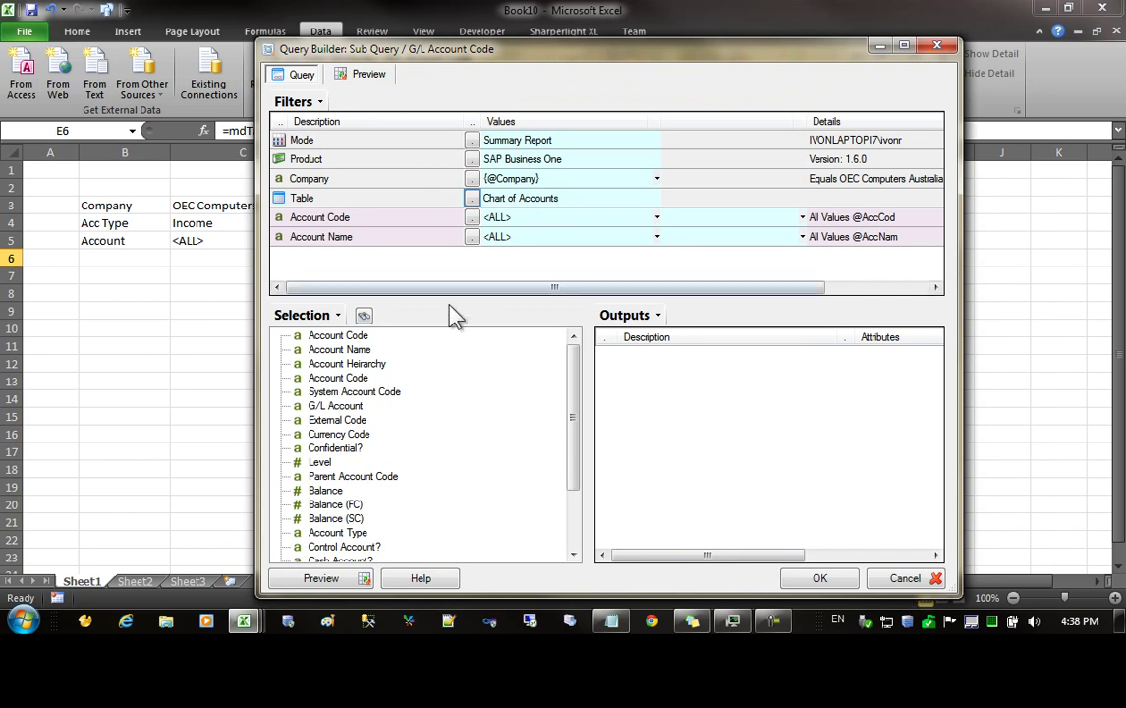
Step: Add Account Code, Account Name and Account Type as outputs of the sub query
{"action": "left_click", "coordinate": [338, 337]}
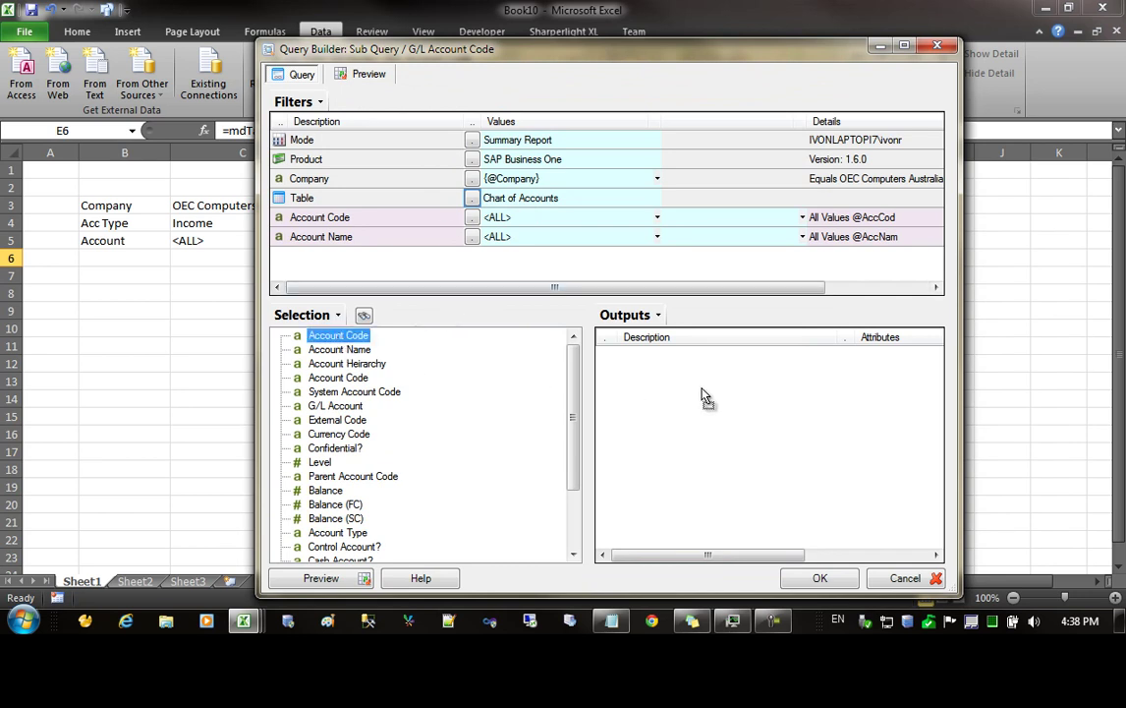
{"action": "left_click_drag", "start_coordinate": [704, 396], "coordinate": [705, 396]}
{"action": "left_click_drag", "start_coordinate": [346, 351], "coordinate": [712, 405]}
{"action": "left_click_drag", "start_coordinate": [330, 531], "coordinate": [665, 406]}
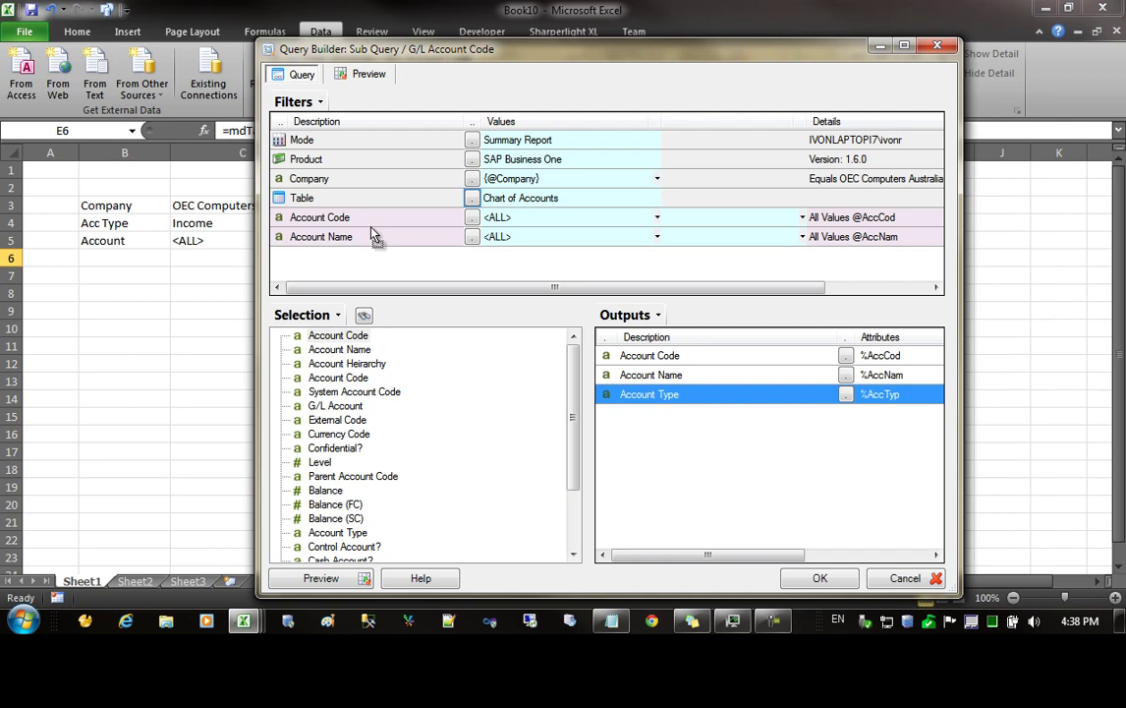
{"action": "left_click_drag", "start_coordinate": [360, 222], "coordinate": [360, 223]}
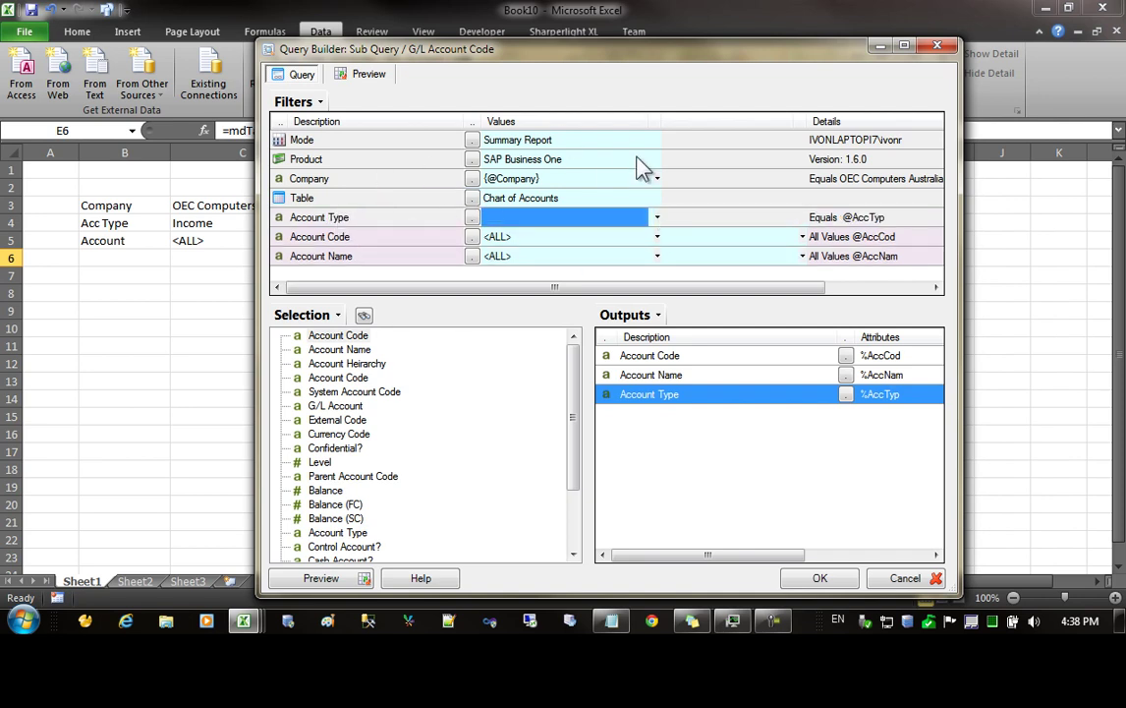
{"action": "left_click", "coordinate": [331, 179]}
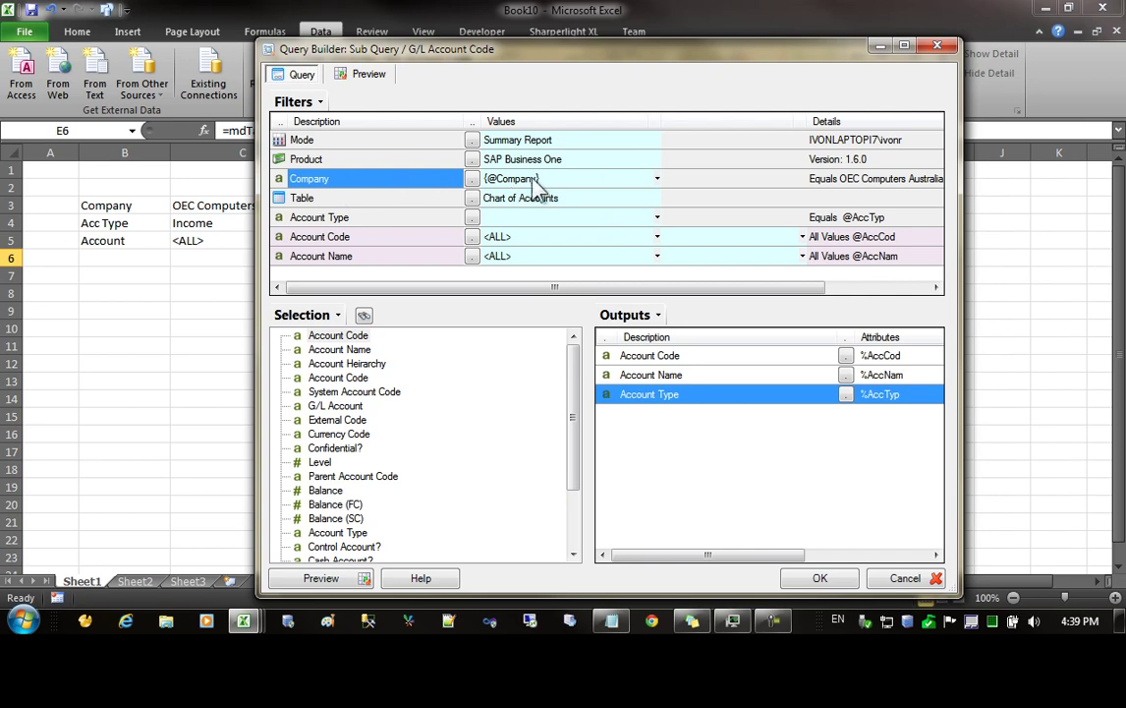
{"action": "left_click", "coordinate": [565, 185]}
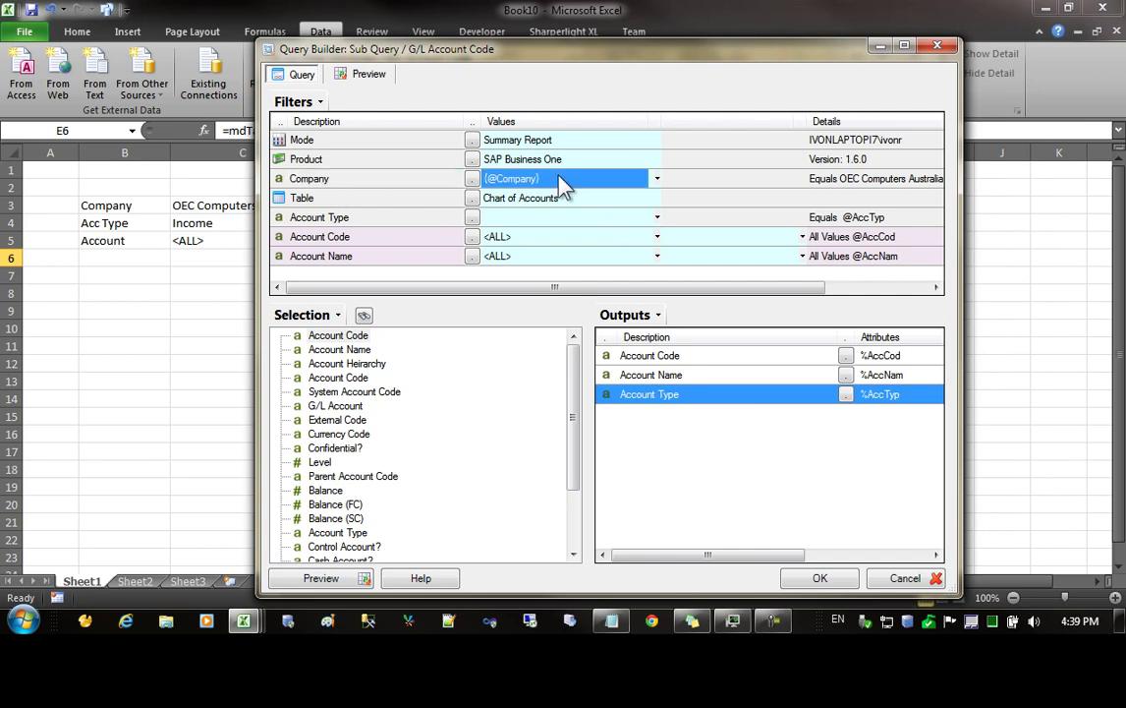
{"action": "left_click", "coordinate": [657, 179]}
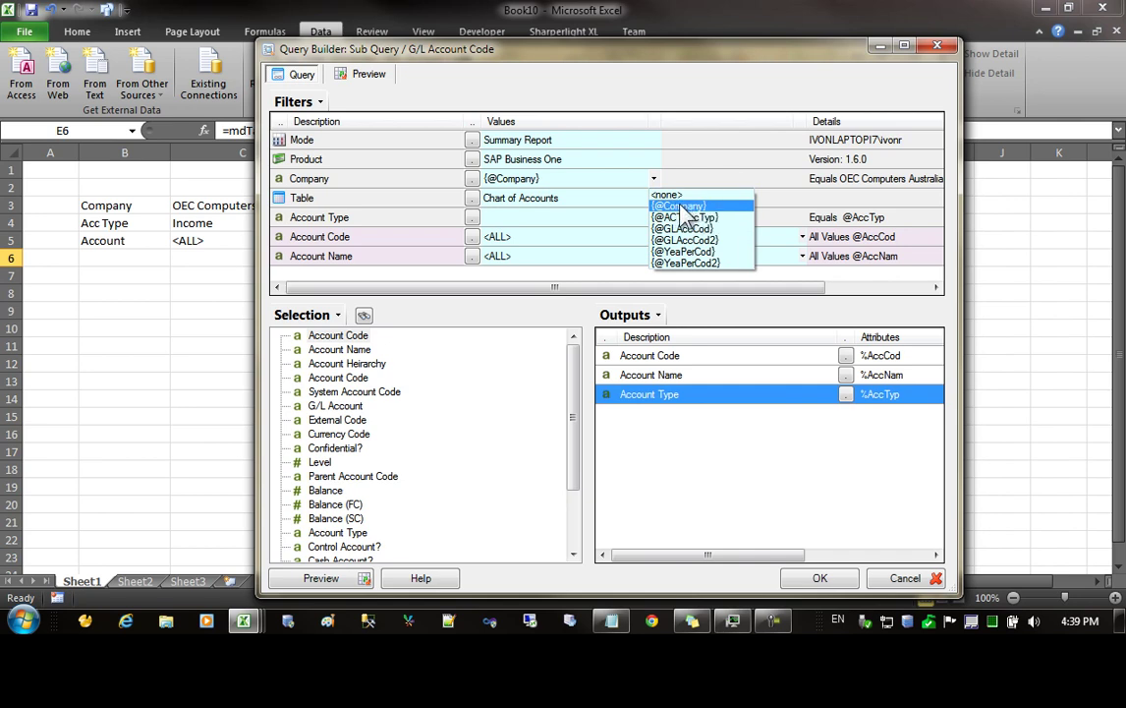
{"action": "left_click", "coordinate": [513, 231]}
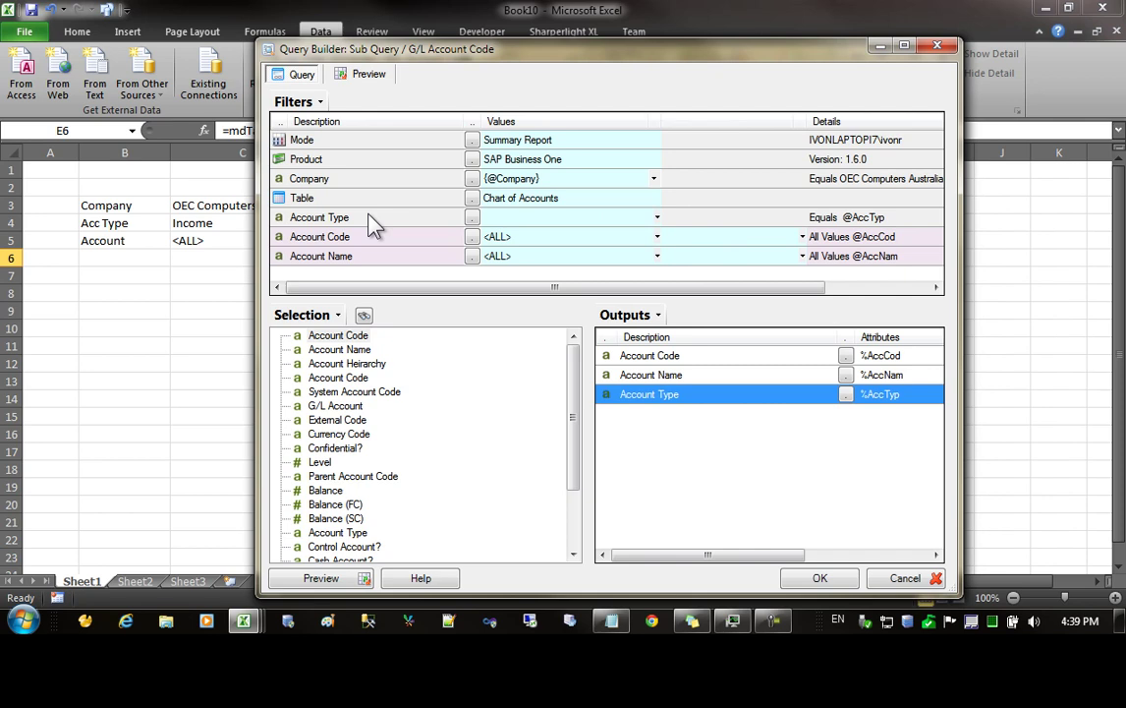
{"action": "left_click", "coordinate": [531, 221]}
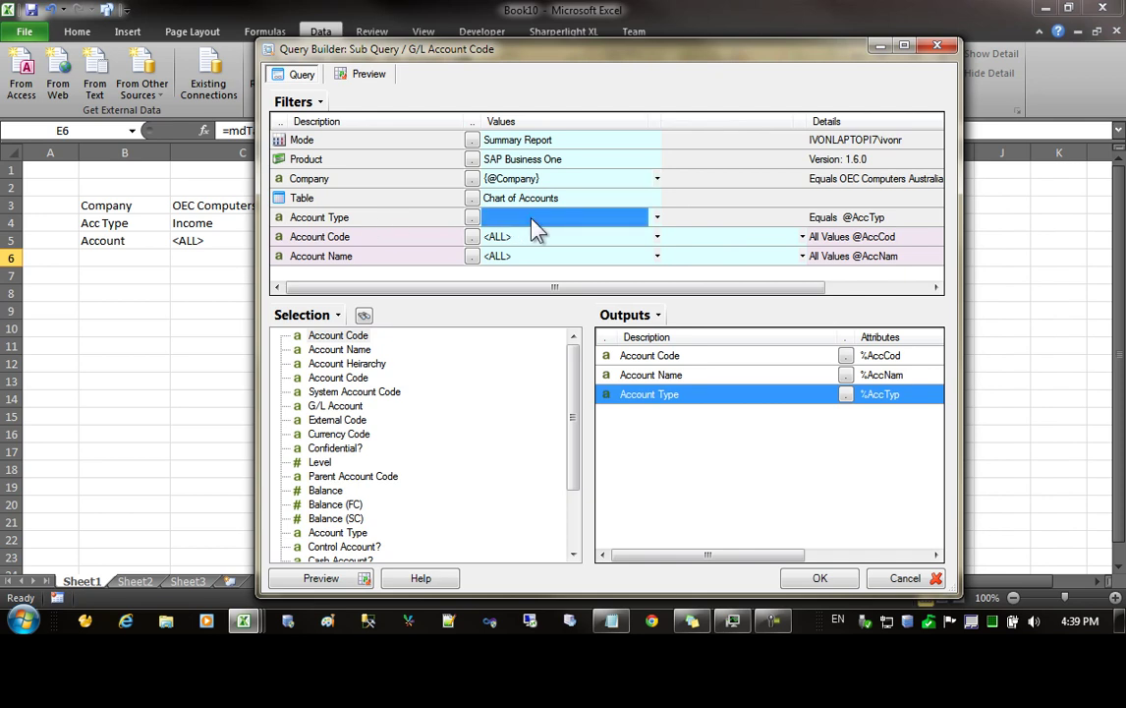
{"action": "left_click", "coordinate": [657, 220]}
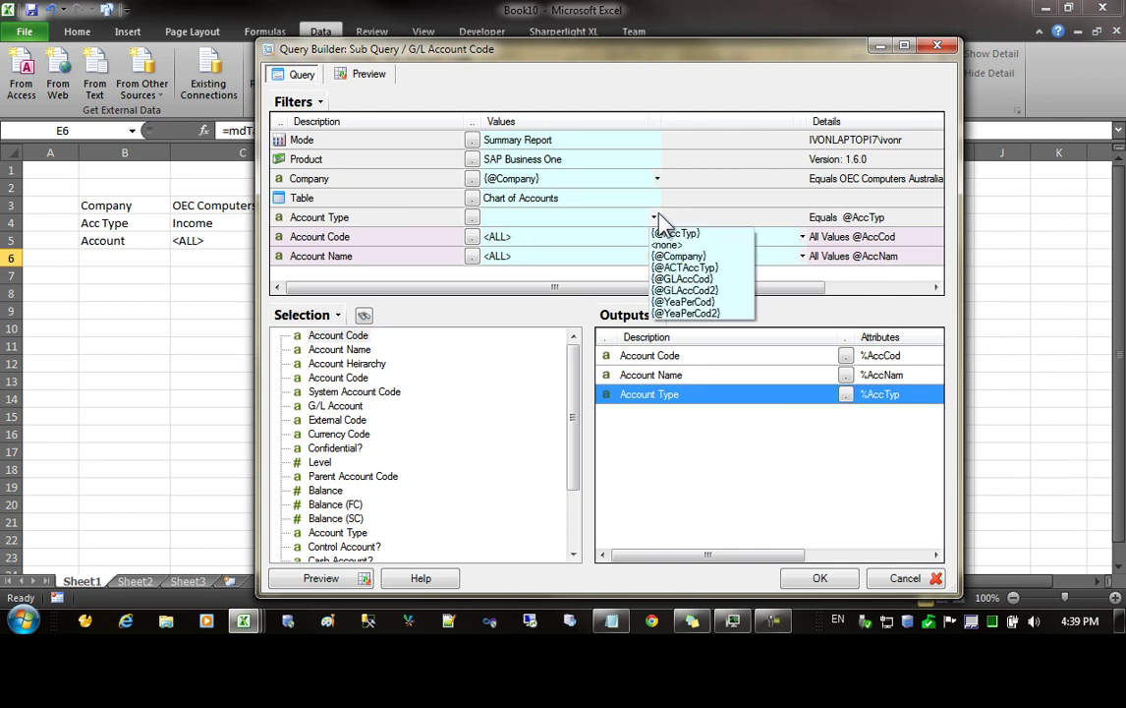
{"action": "left_click", "coordinate": [722, 268]}
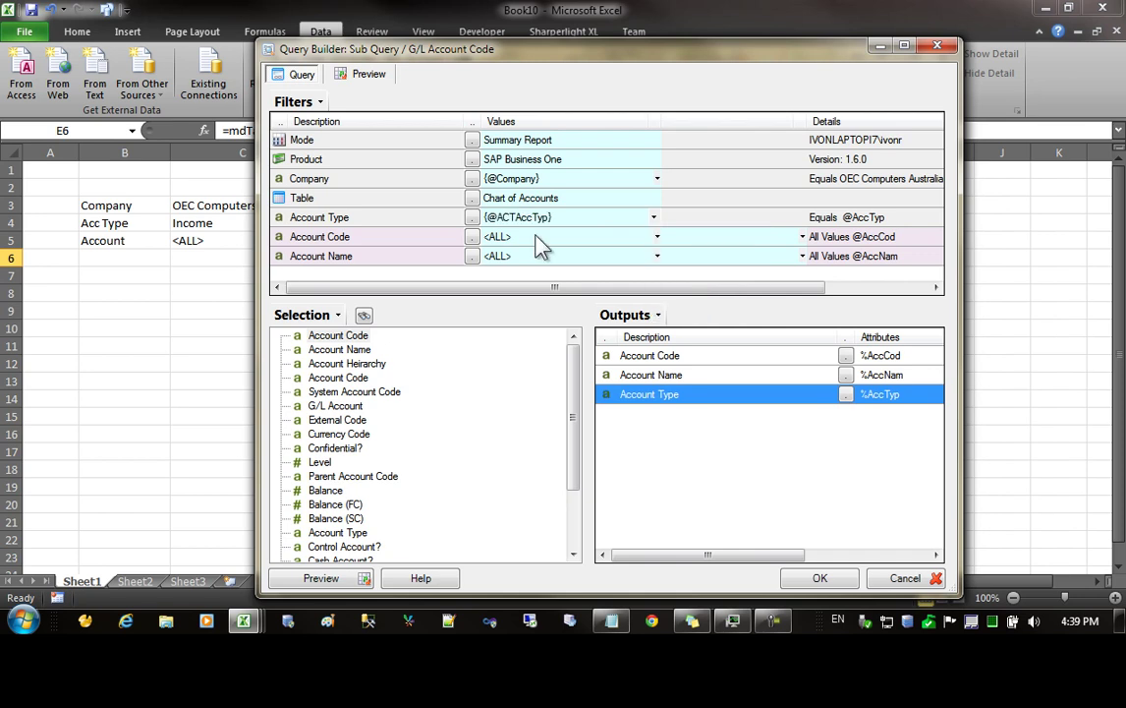
Step: Accept the sub query and choose "Sub Query is used for Lookup value selection" for the G/L Account Code filter
{"action": "left_click", "coordinate": [818, 578]}
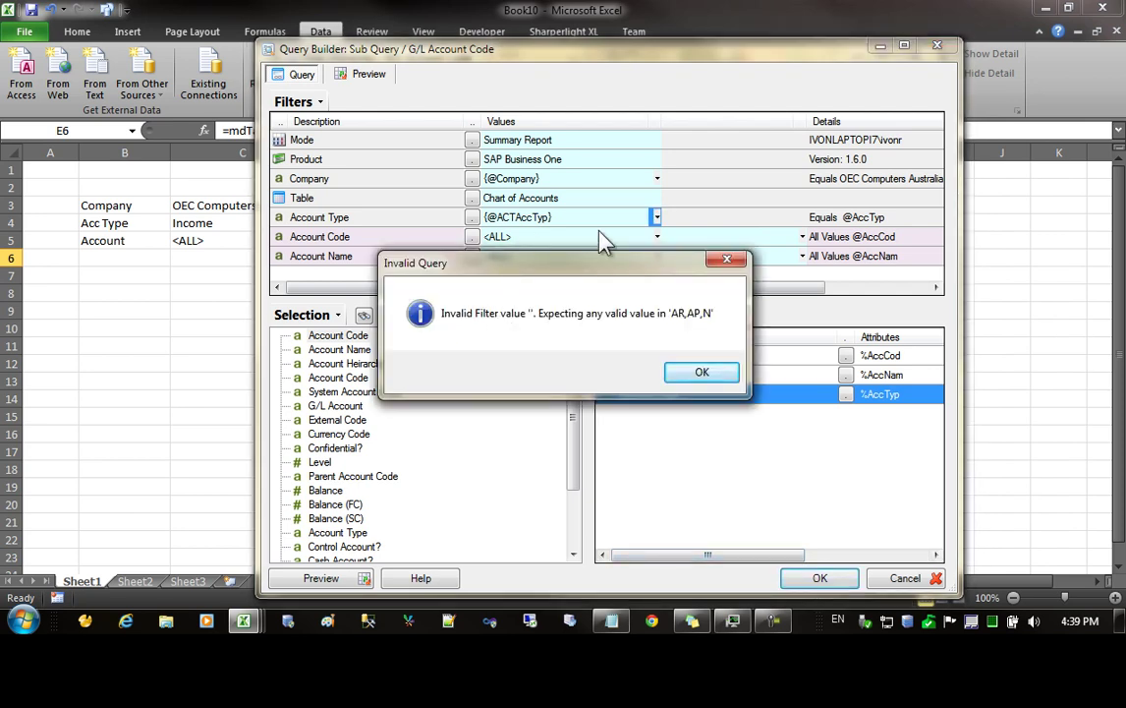
{"action": "left_click", "coordinate": [722, 377]}
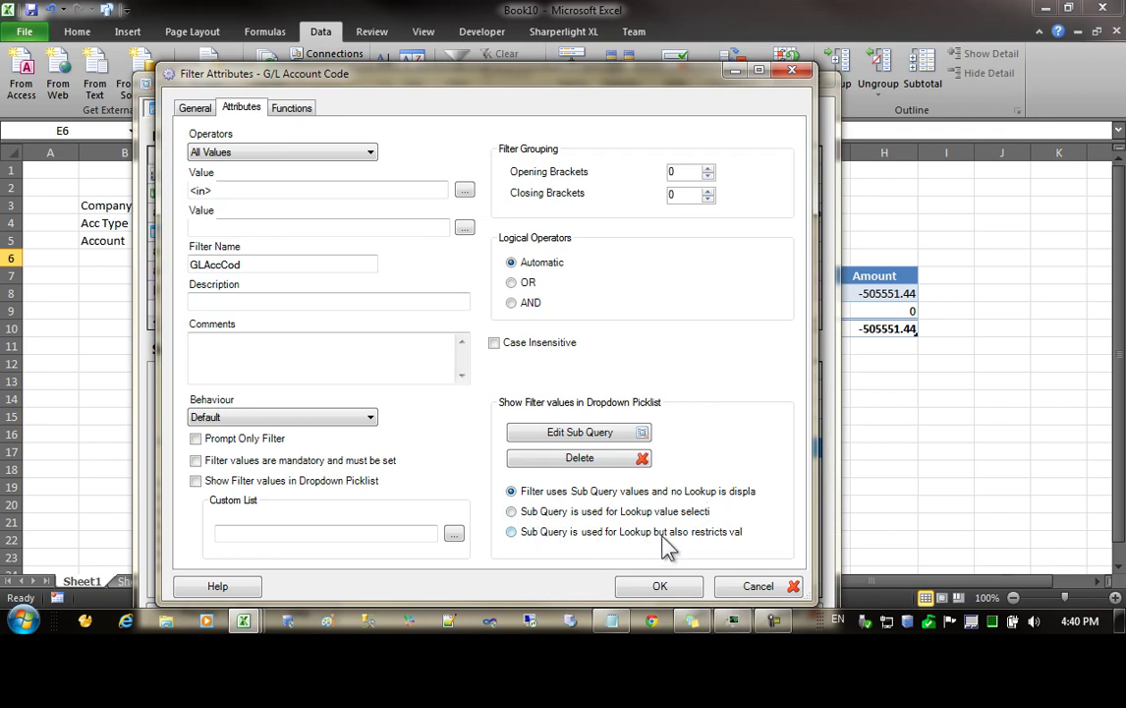
{"action": "left_click_drag", "start_coordinate": [815, 395], "coordinate": [916, 405]}
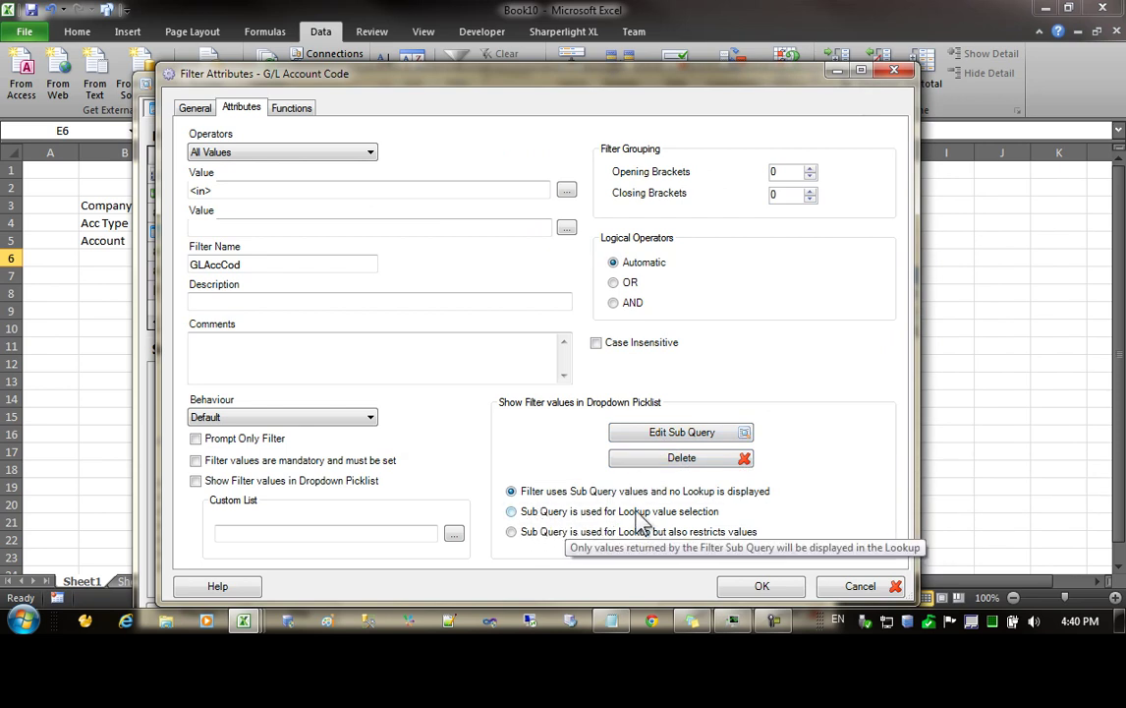
{"action": "left_click", "coordinate": [513, 513]}
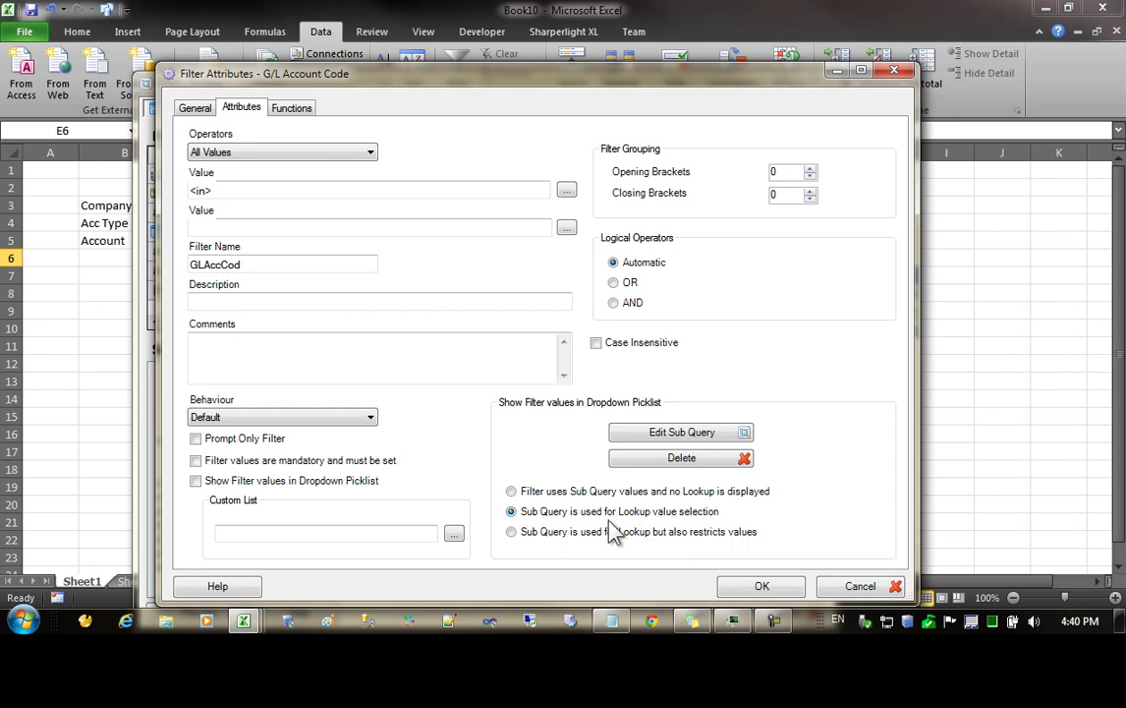
{"action": "left_click", "coordinate": [762, 588]}
Step: Link the G/L Account Code filter to cell C5 and the \ACT\Account Type filter to cell C4, then apply the query
{"action": "left_click", "coordinate": [398, 272]}
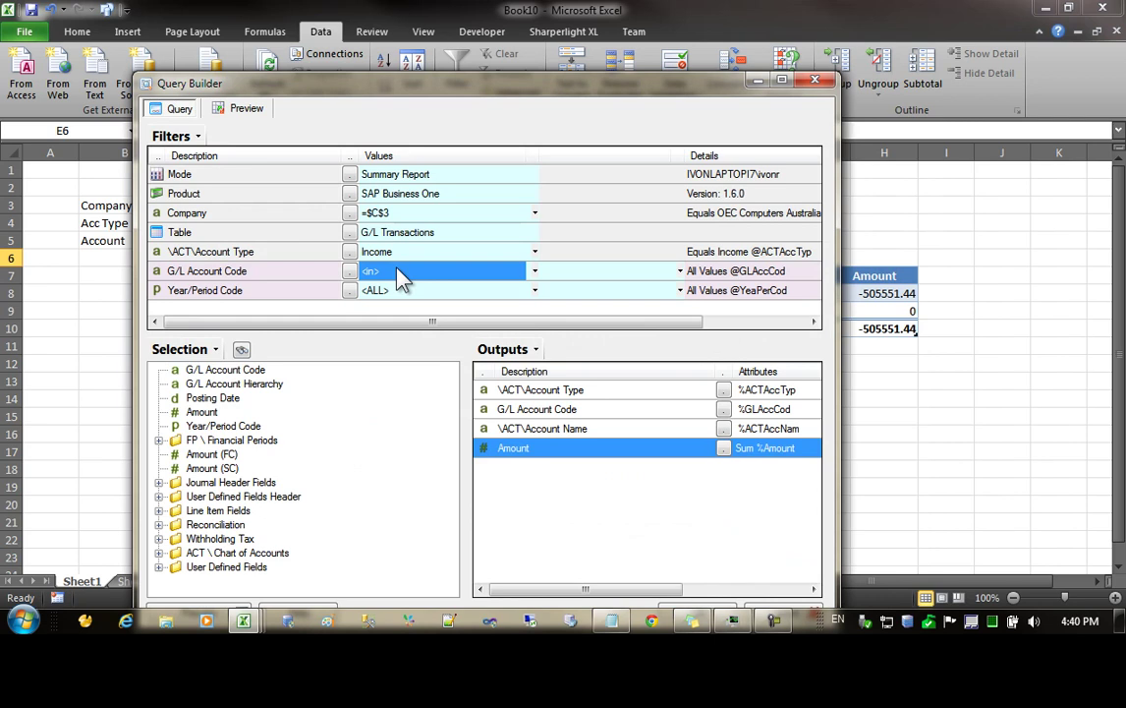
{"action": "left_click_drag", "start_coordinate": [373, 91], "coordinate": [673, 69]}
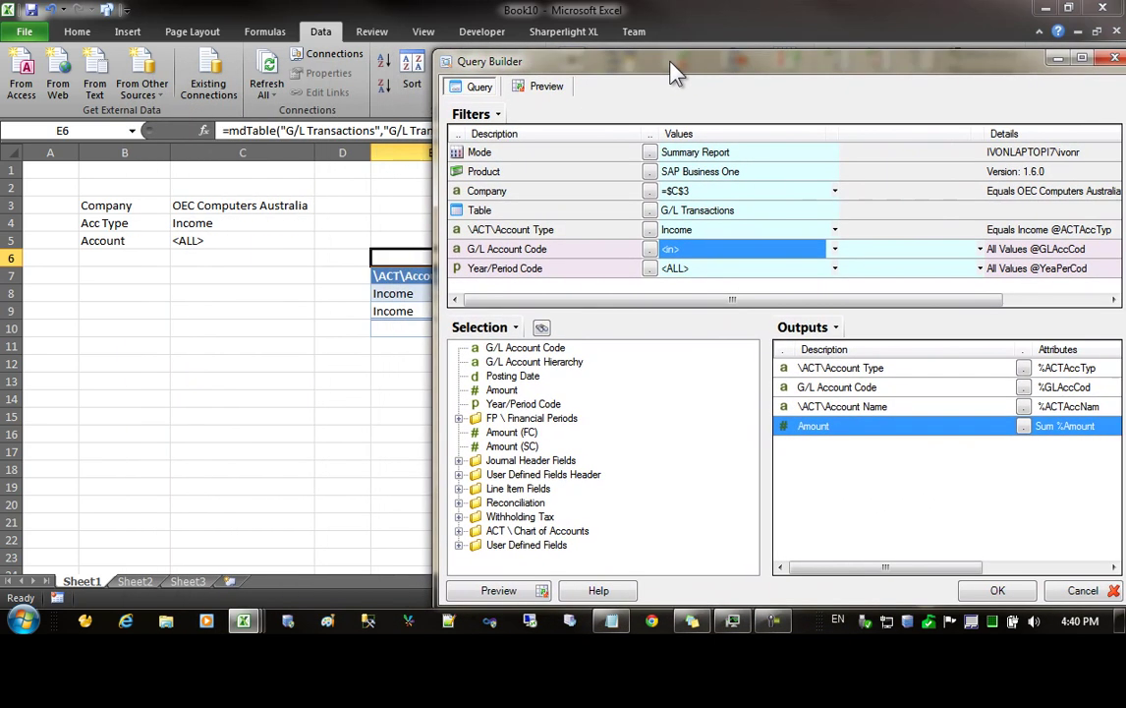
{"action": "left_click", "coordinate": [201, 241]}
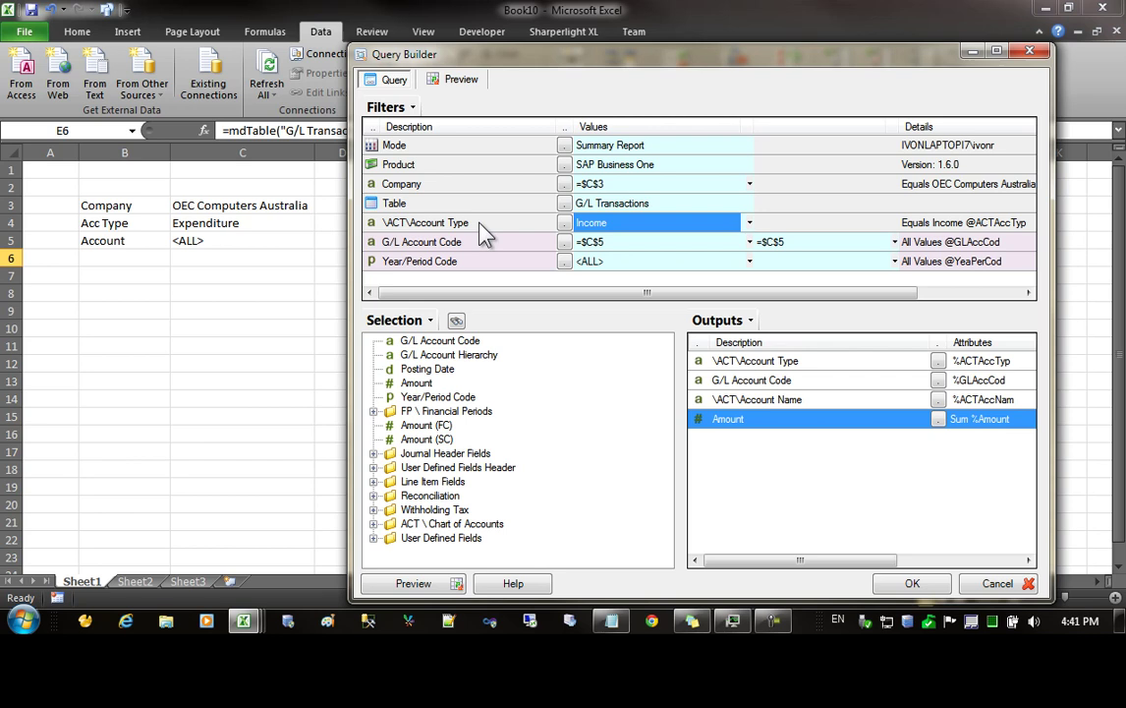
{"action": "left_click", "coordinate": [203, 223]}
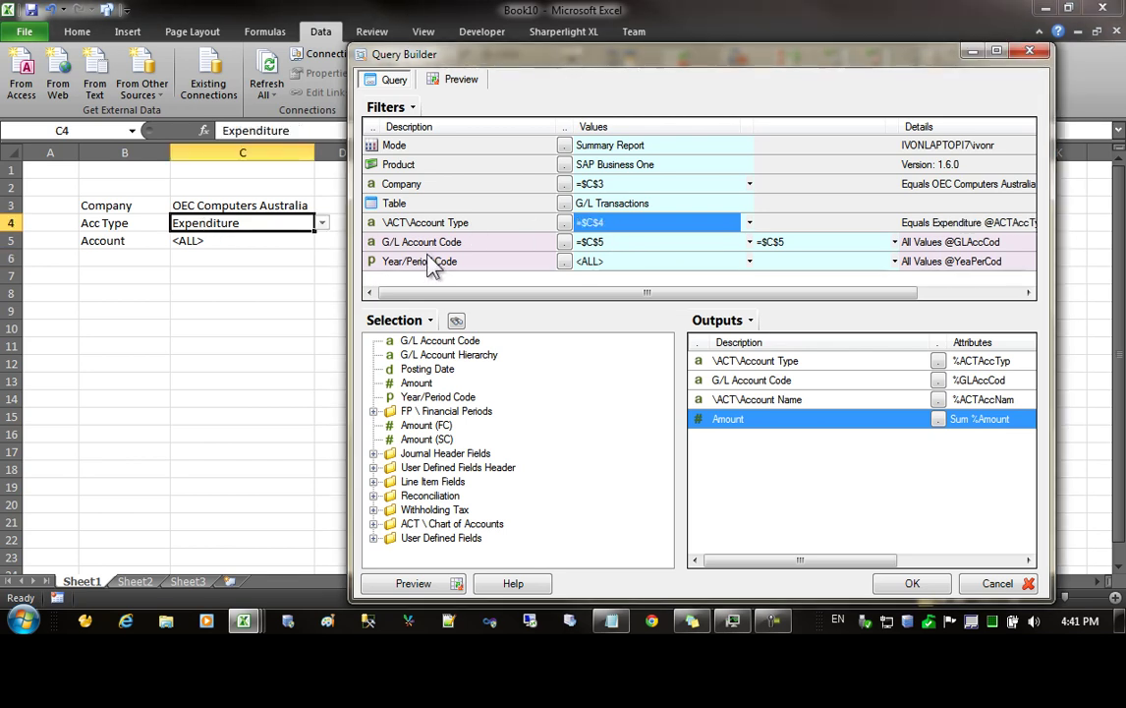
{"action": "left_click", "coordinate": [911, 584]}
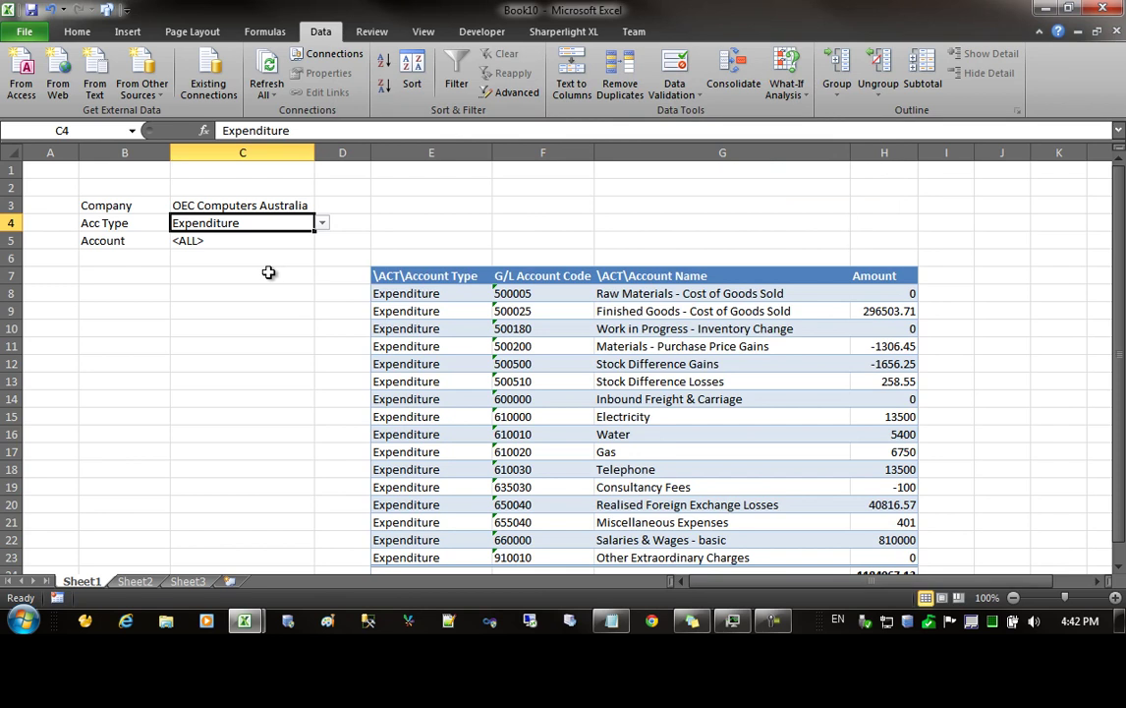
Step: Set the Acc Type in C4 to Income and examine the accounts offered by the lookup for C5
{"action": "left_click", "coordinate": [323, 224]}
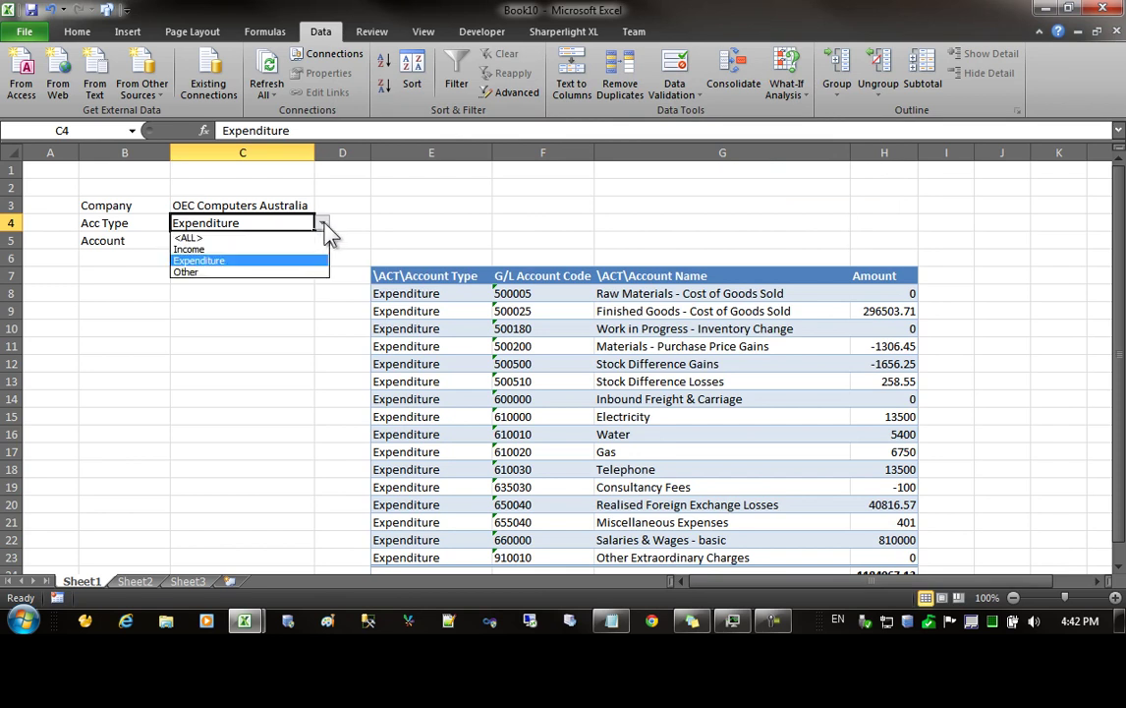
{"action": "left_click", "coordinate": [250, 249]}
{"action": "double_click", "coordinate": [209, 243]}
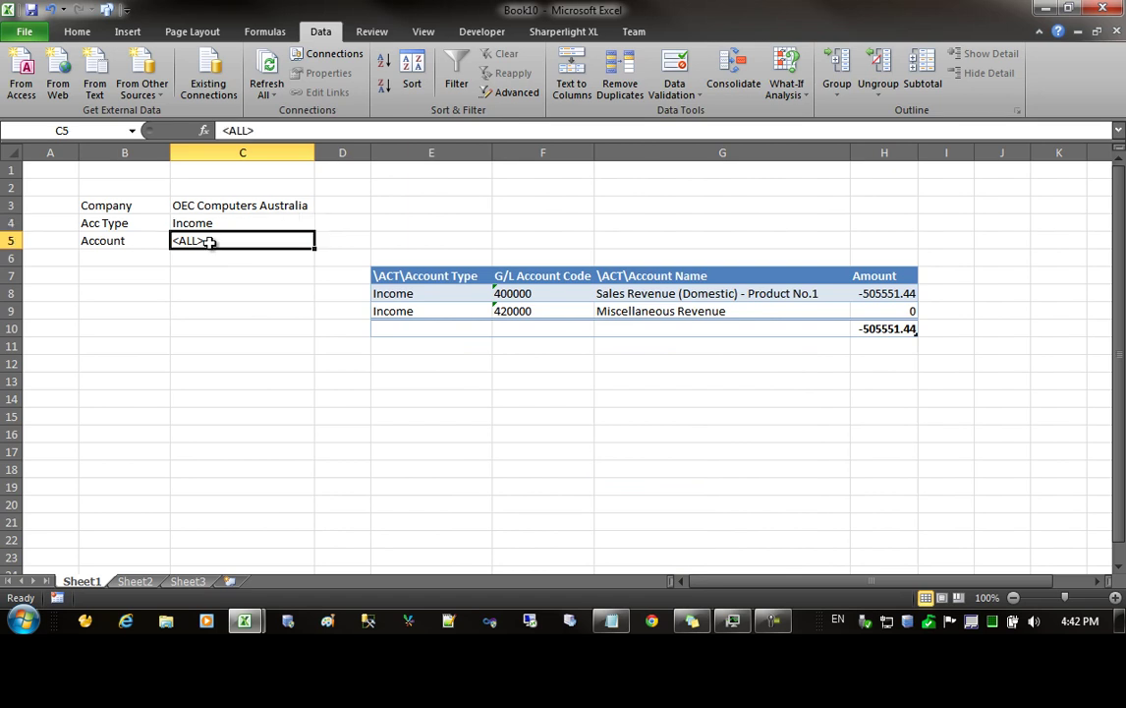
{"action": "left_click_drag", "start_coordinate": [659, 225], "coordinate": [667, 294]}
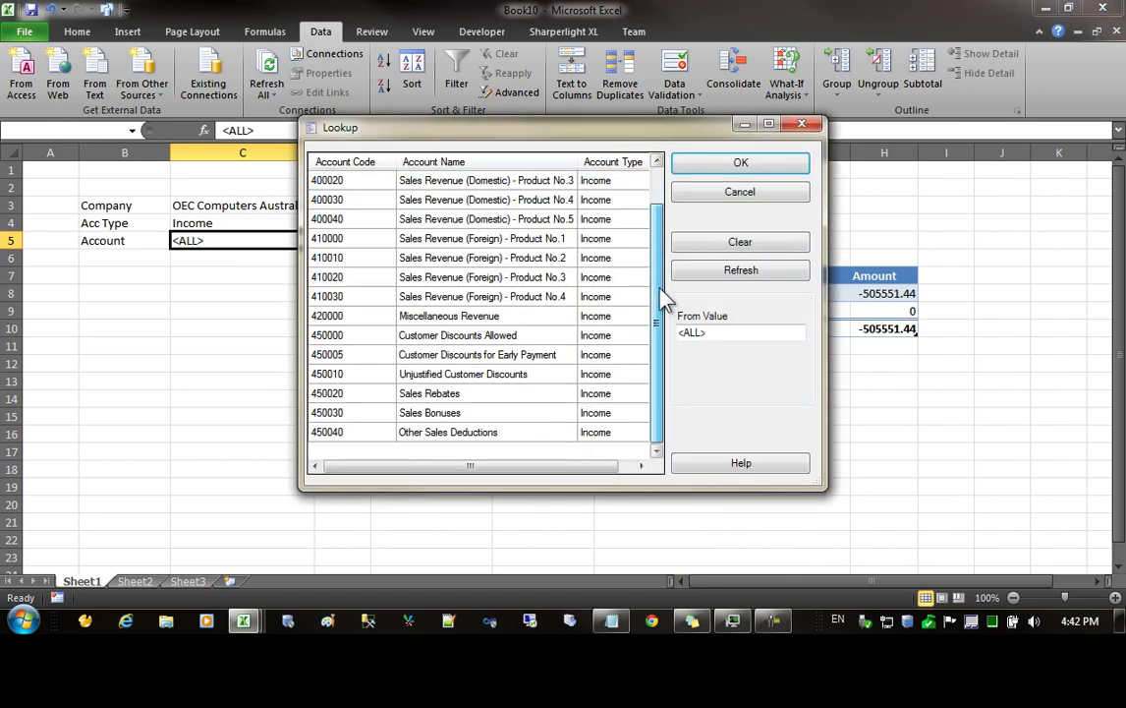
{"action": "left_click", "coordinate": [688, 193]}
Step: Set the Acc Type in C4 to Expenditure and check the accounts offered by the lookup for C5
{"action": "left_click", "coordinate": [213, 220]}
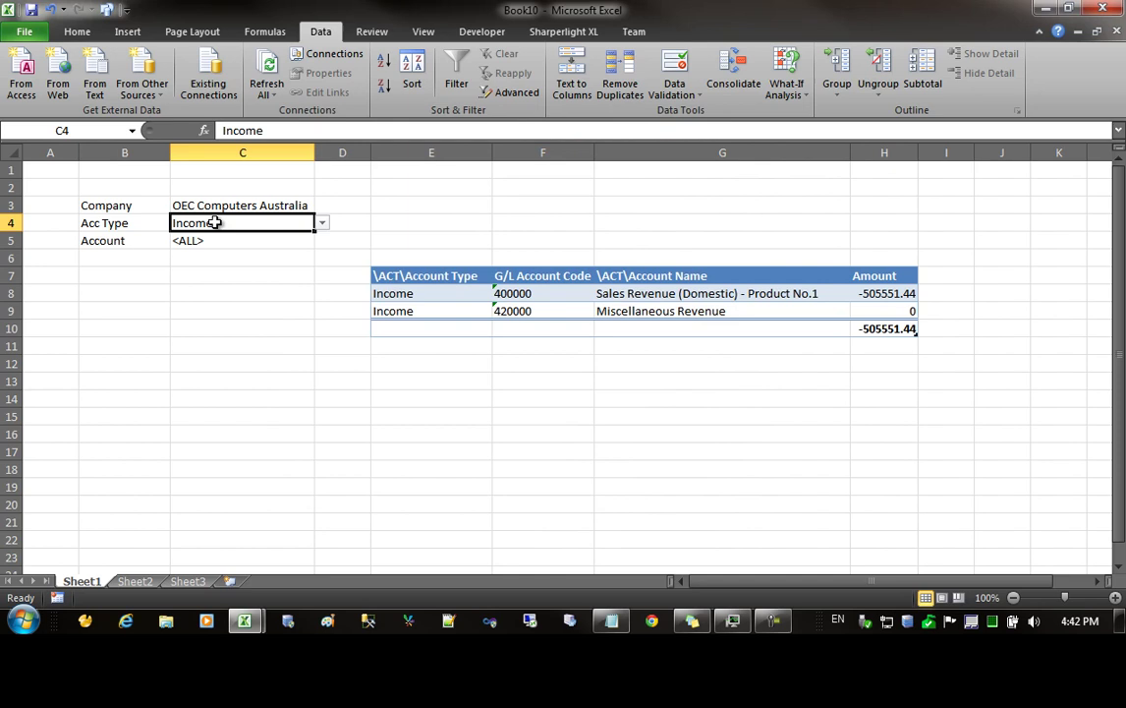
{"action": "left_click", "coordinate": [322, 224]}
{"action": "left_click", "coordinate": [251, 260]}
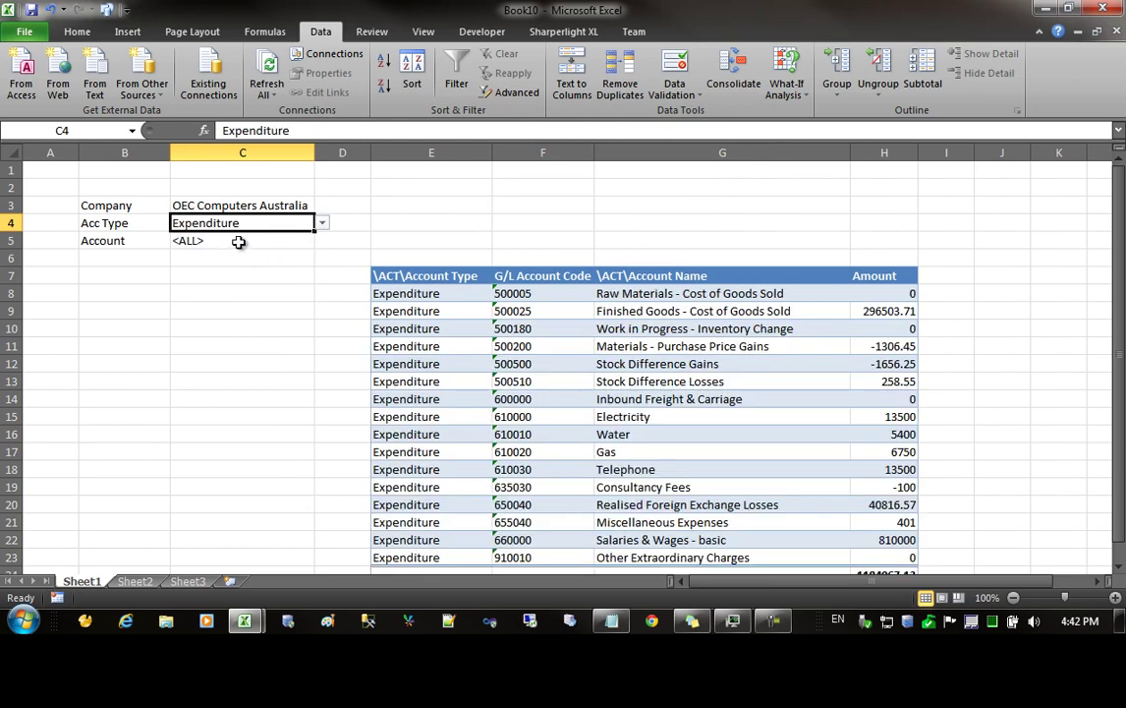
{"action": "double_click", "coordinate": [239, 248]}
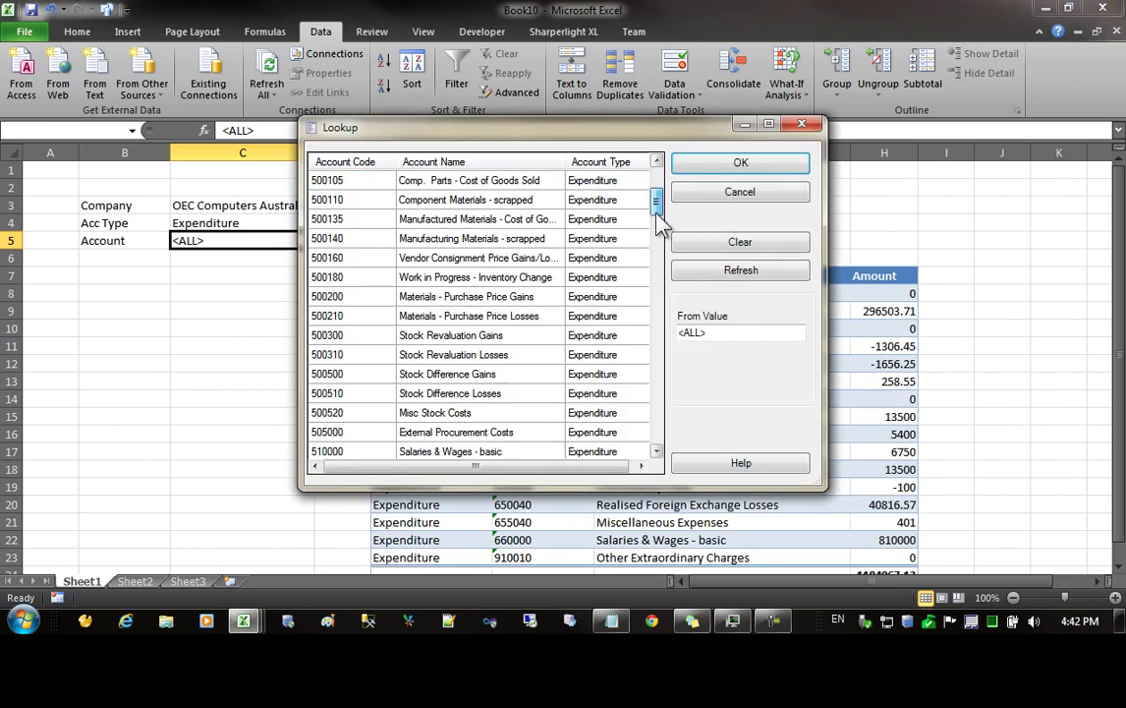
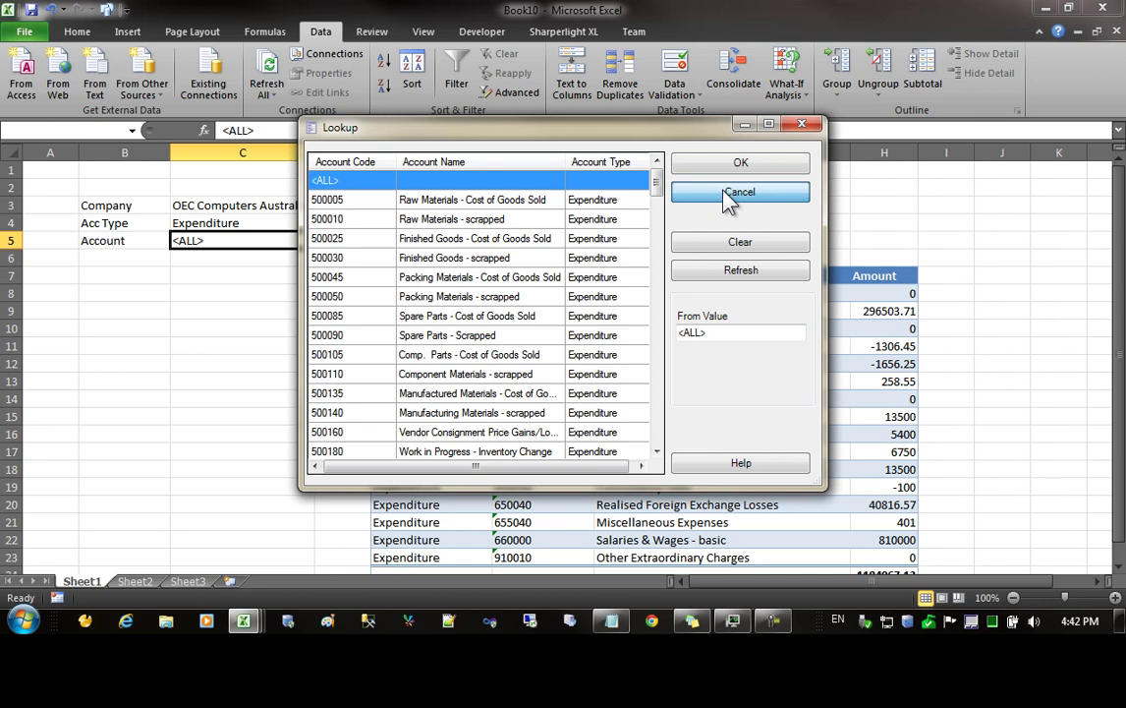
{"action": "left_click", "coordinate": [728, 195]}
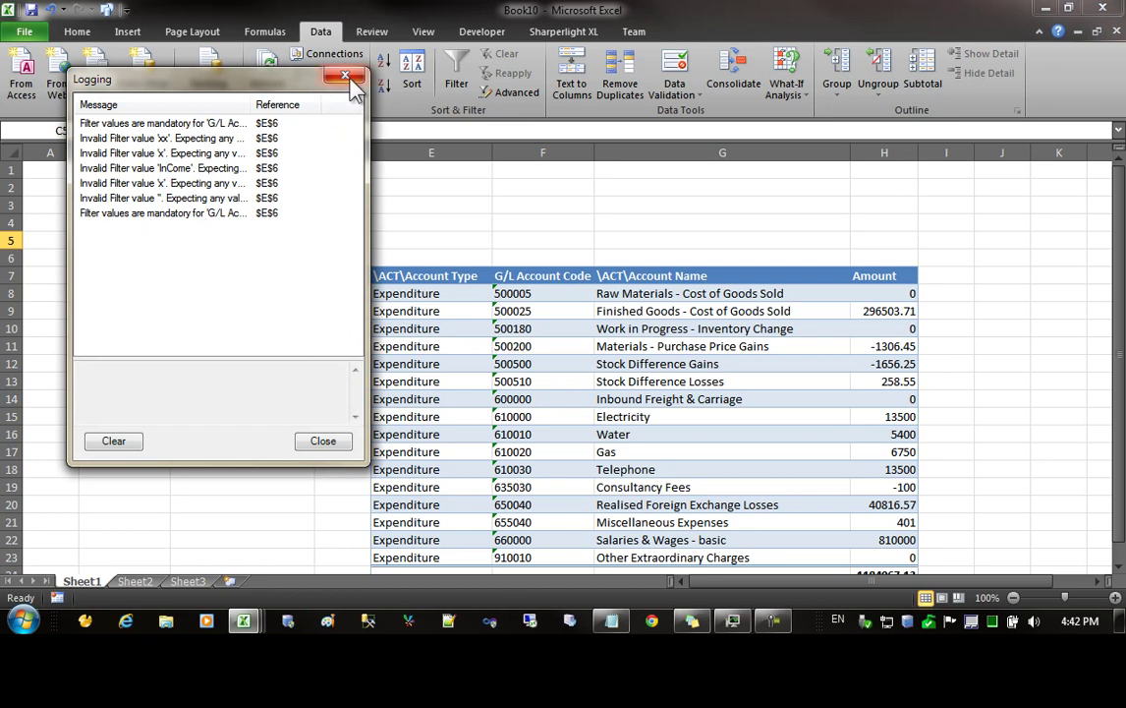
Step: Close the logging window and set the Account in C5 to <ALL> from the lookup
{"action": "left_click", "coordinate": [352, 83]}
{"action": "left_click", "coordinate": [381, 239]}
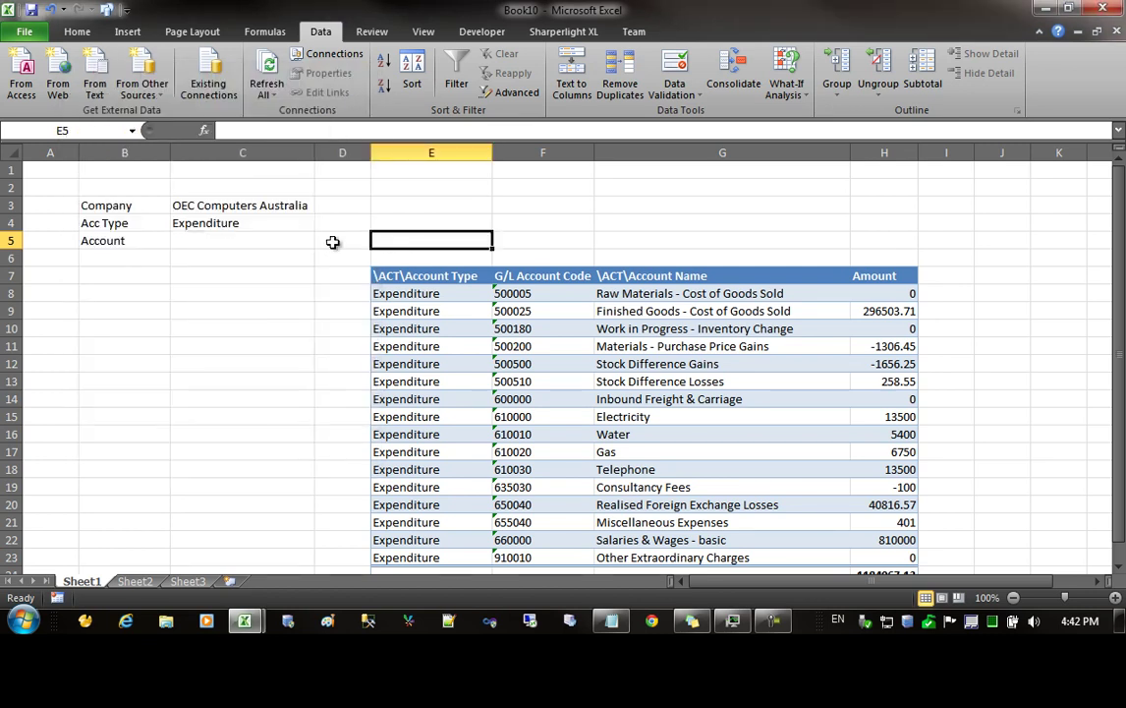
{"action": "left_click", "coordinate": [222, 239]}
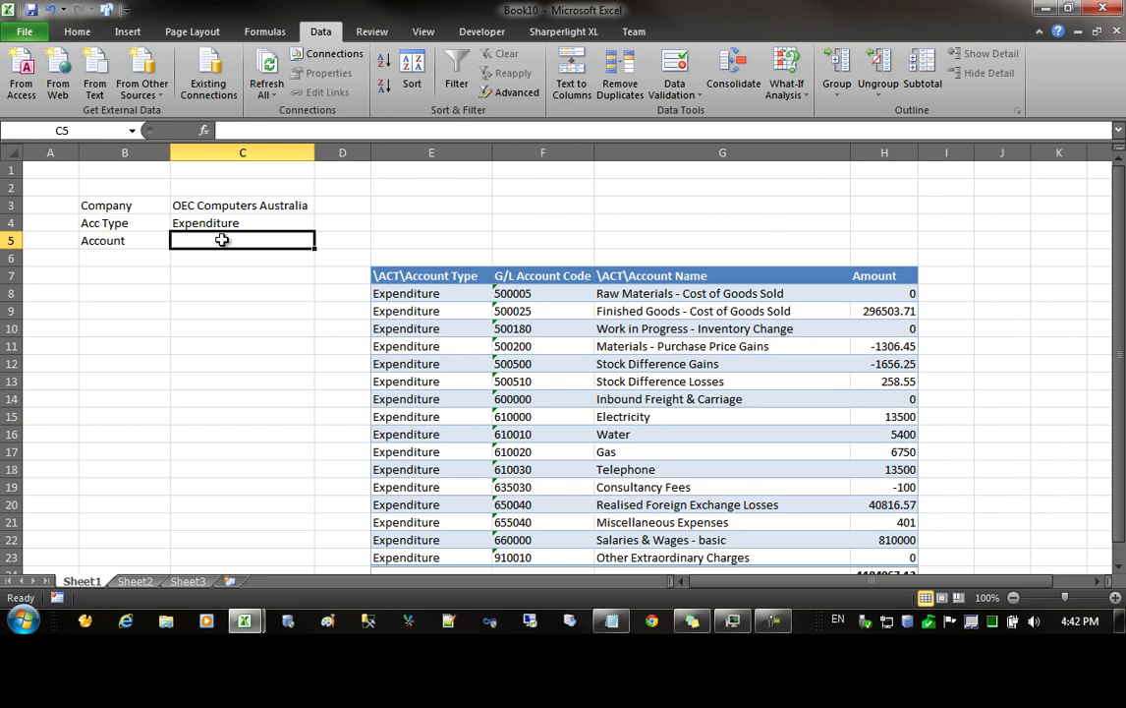
{"action": "double_click", "coordinate": [222, 251]}
{"action": "left_click", "coordinate": [326, 192]}
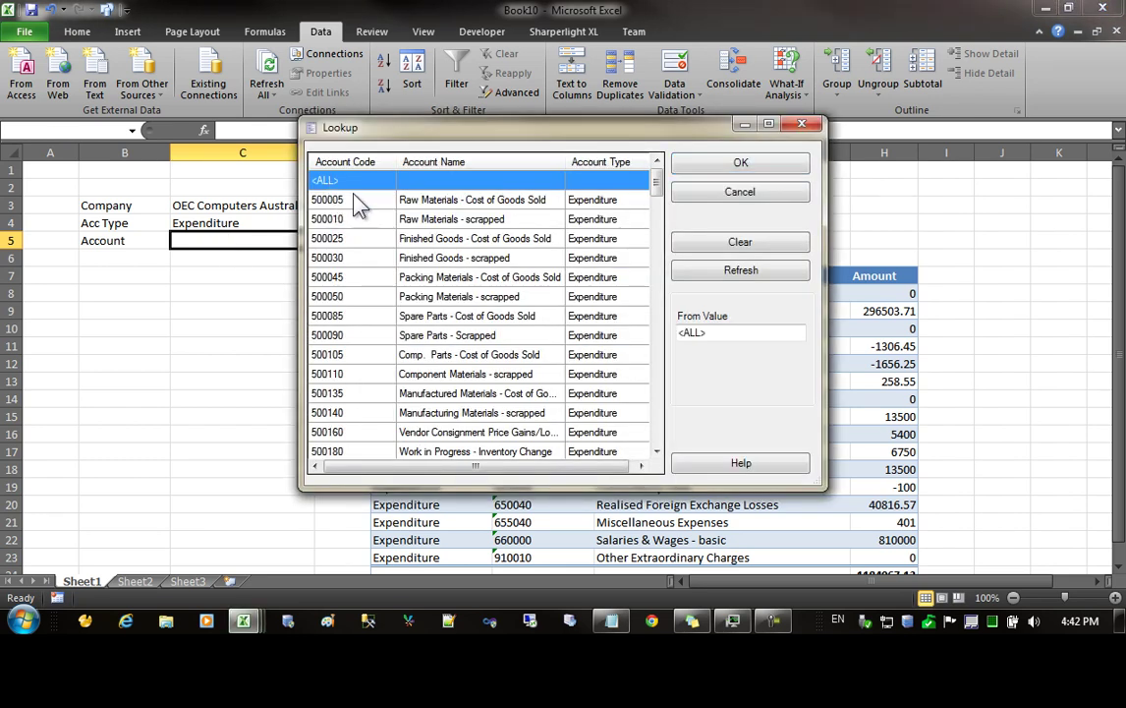
{"action": "key", "text": "Return"}
Step: Open the query behind the table in cell E6 and add a second G/L Account Code filter
{"action": "left_click", "coordinate": [421, 259]}
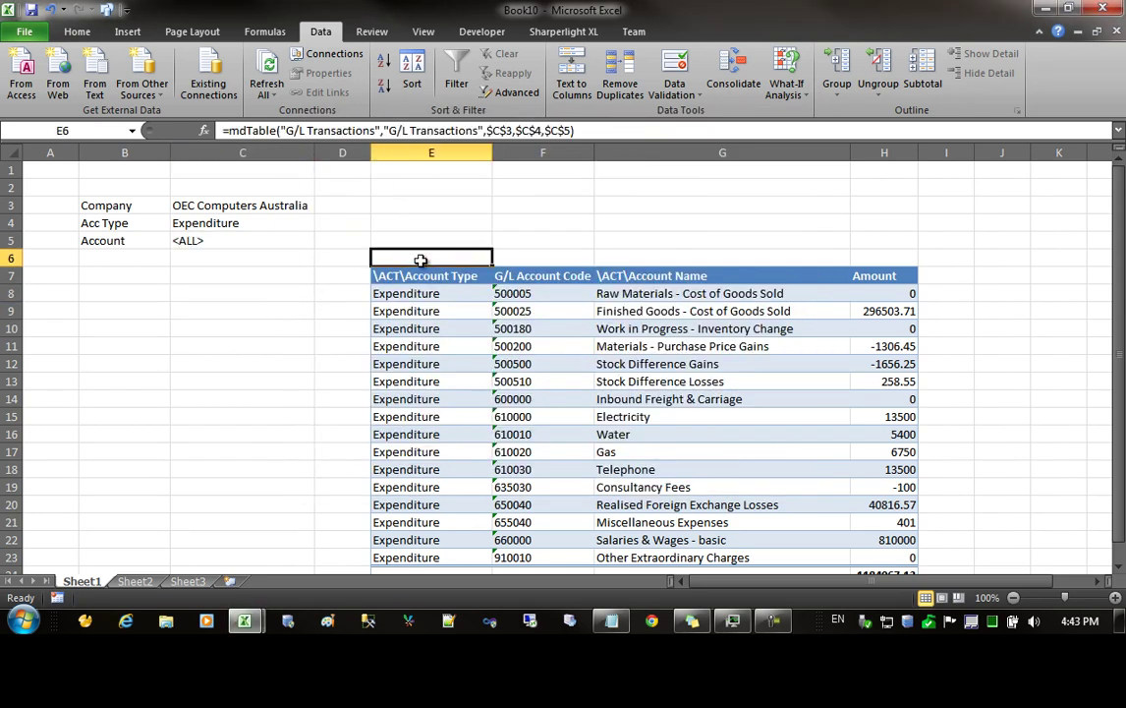
{"action": "double_click", "coordinate": [420, 259]}
{"action": "left_click_drag", "start_coordinate": [400, 92], "coordinate": [623, 79]}
{"action": "left_click", "coordinate": [460, 260]}
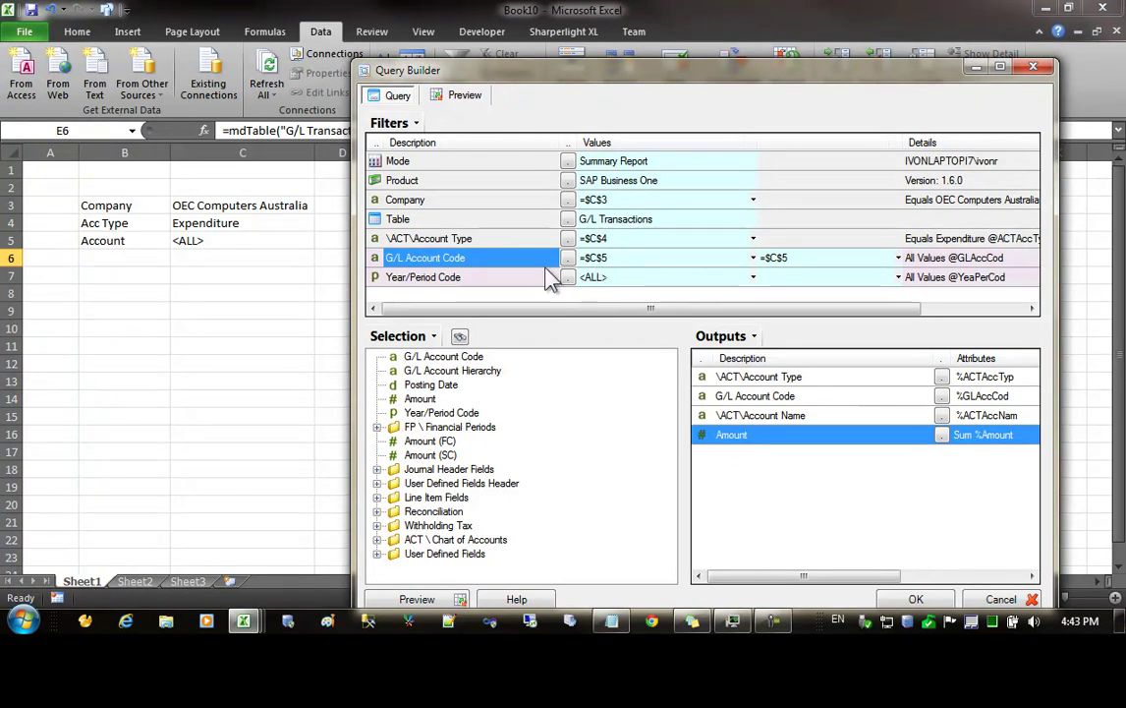
{"action": "left_click", "coordinate": [439, 358]}
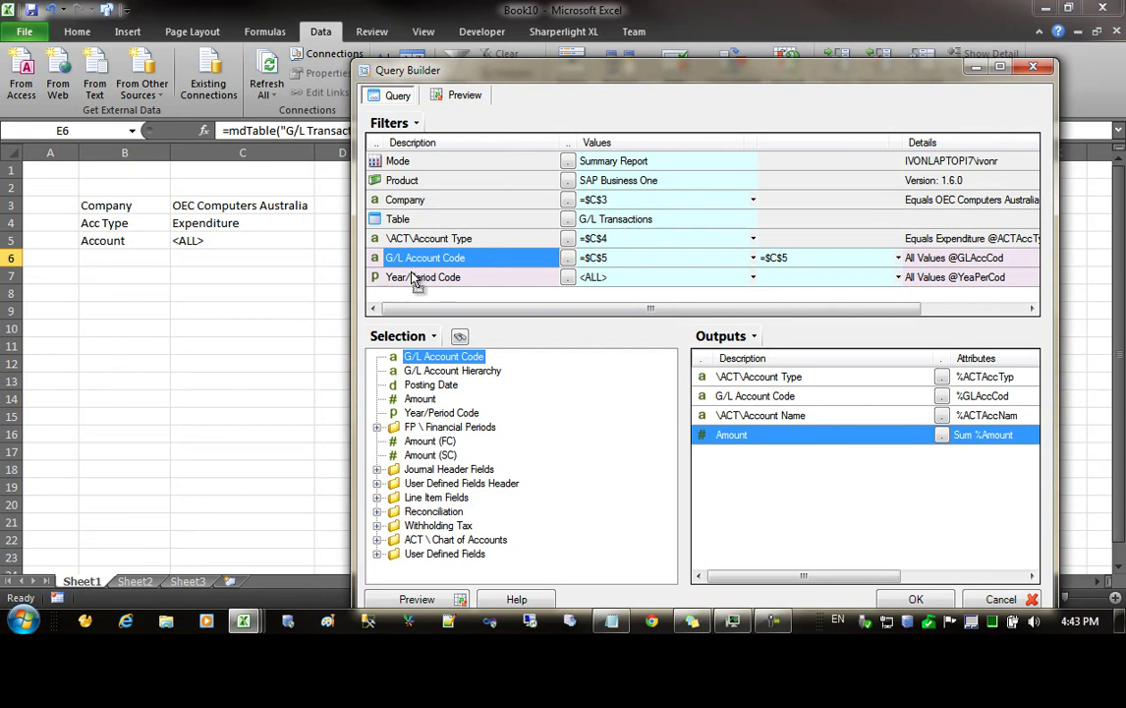
{"action": "left_click_drag", "start_coordinate": [416, 282], "coordinate": [418, 279]}
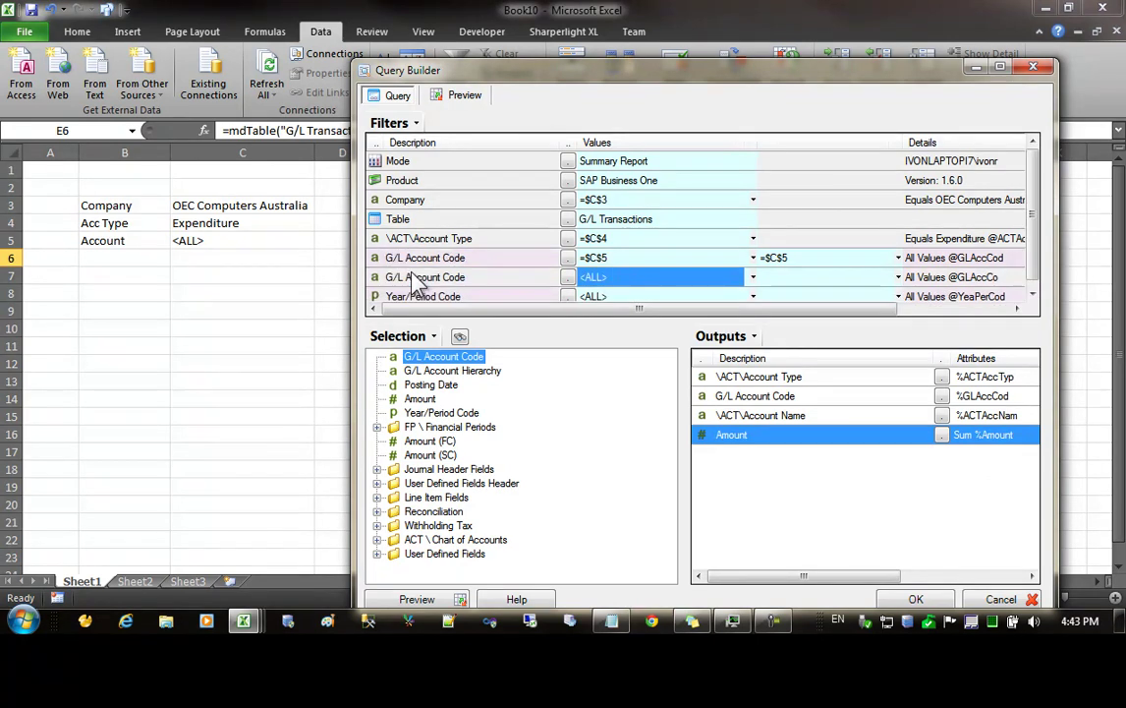
Step: Clear both cell references from the first G/L Account Code filter and make it a Prompt Only Filter
{"action": "left_click", "coordinate": [479, 259]}
{"action": "right_click", "coordinate": [478, 258]}
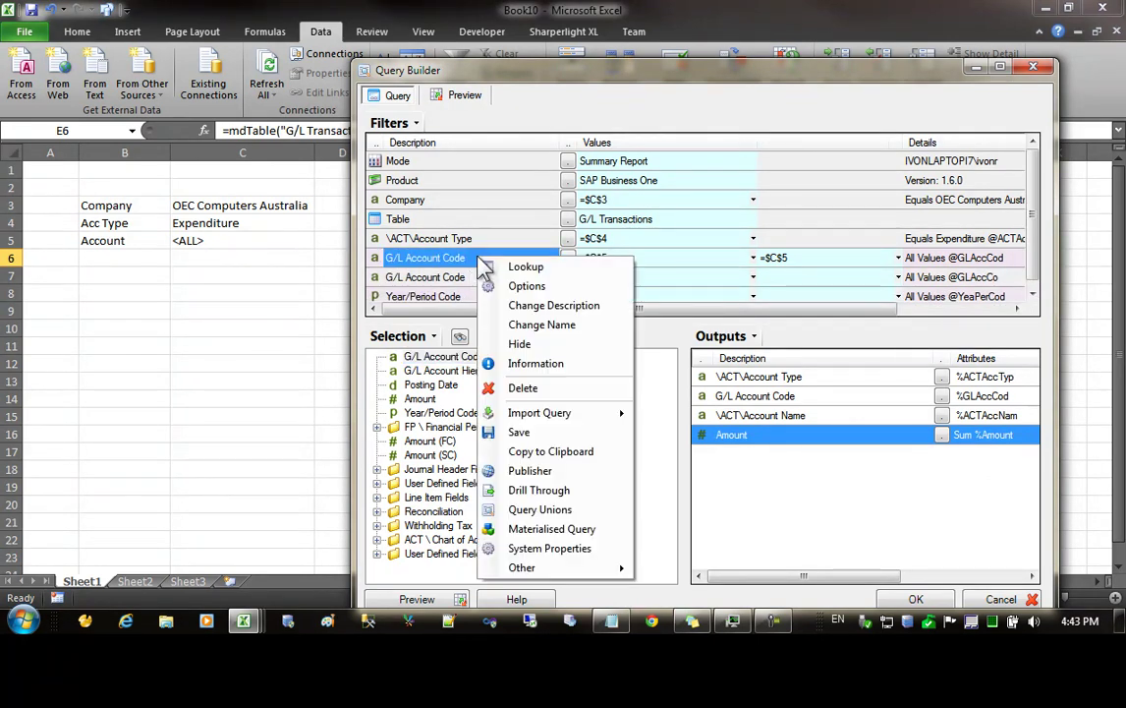
{"action": "left_click", "coordinate": [522, 285]}
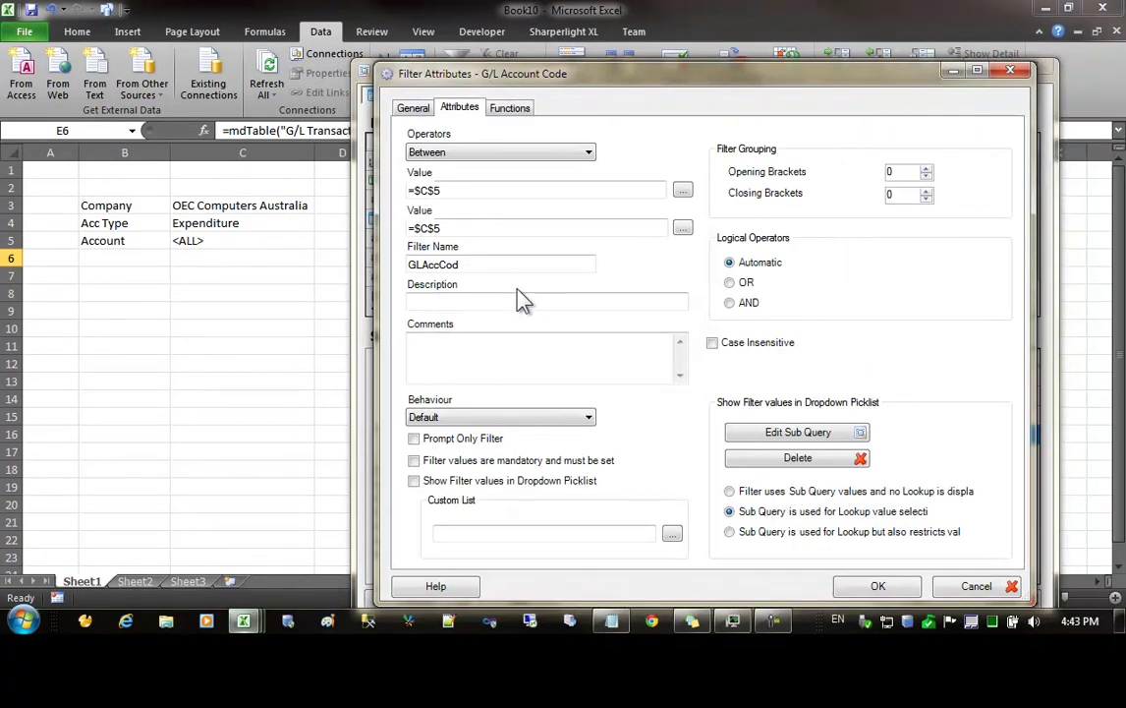
{"action": "double_click", "coordinate": [455, 190]}
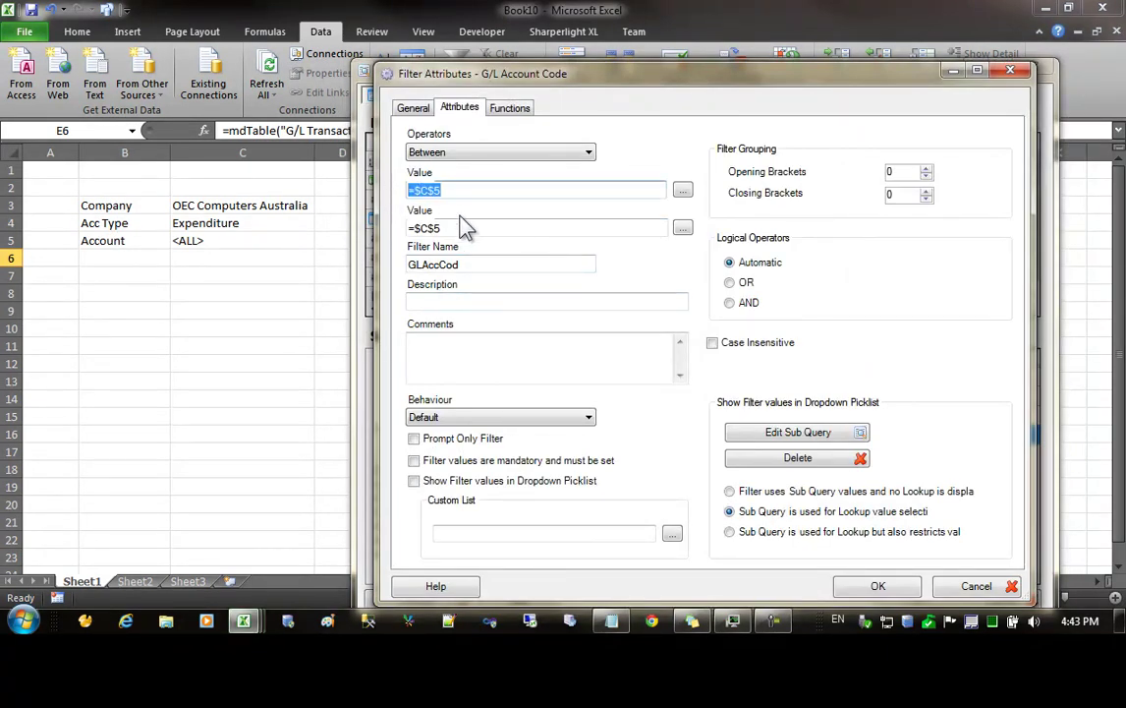
{"action": "key", "text": "Delete"}
{"action": "double_click", "coordinate": [462, 228]}
{"action": "key", "text": "Delete"}
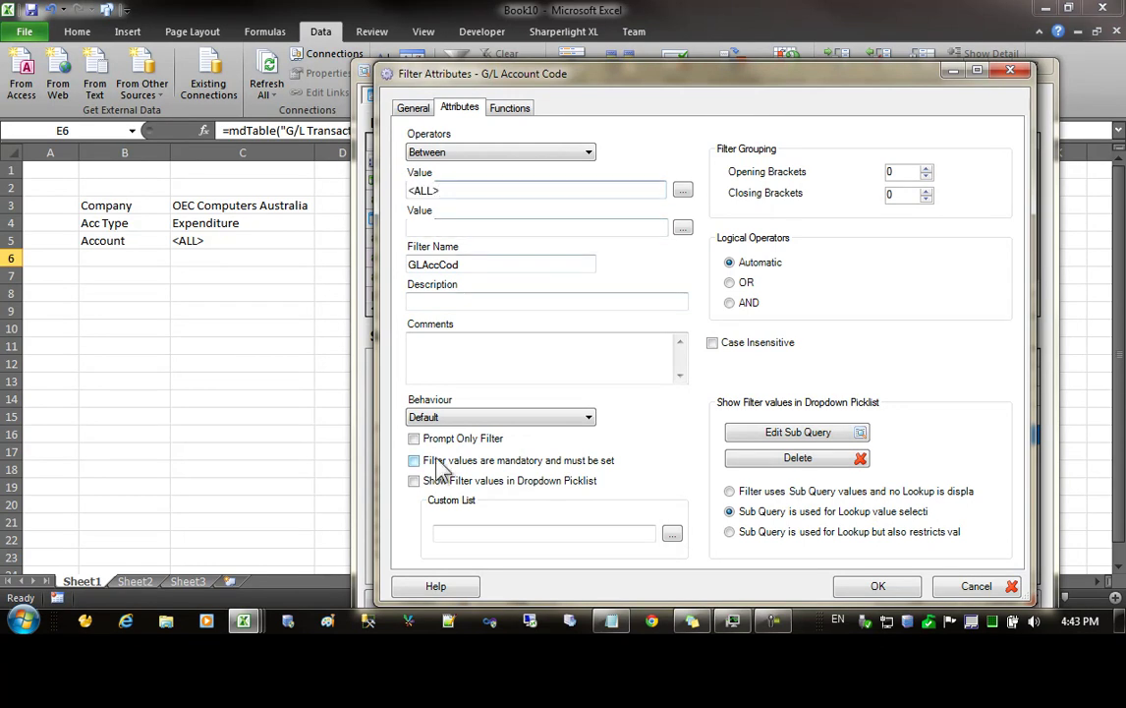
{"action": "mouse_move", "coordinate": [437, 448]}
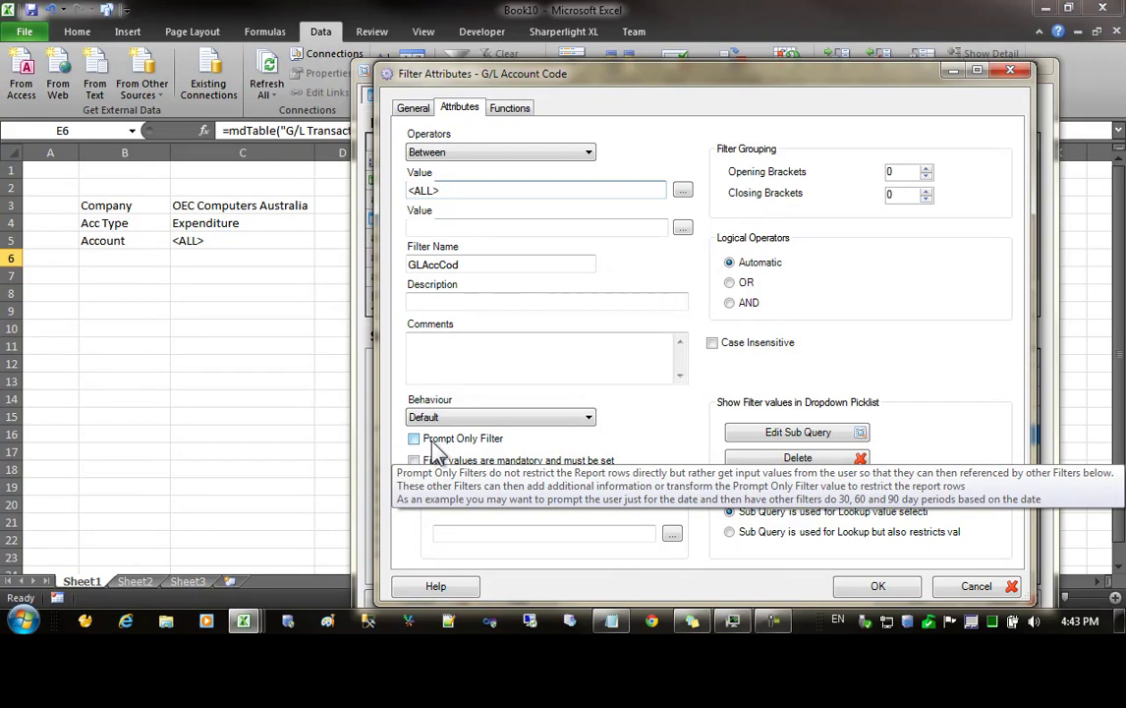
{"action": "left_click", "coordinate": [449, 440]}
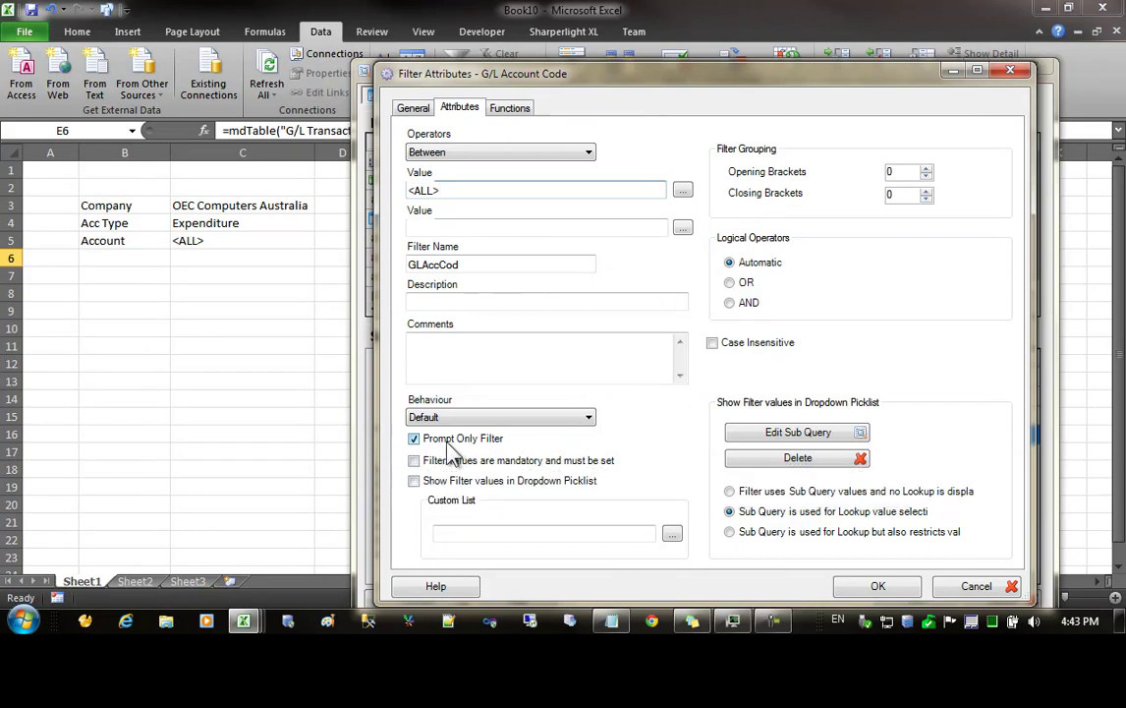
{"action": "left_click", "coordinate": [878, 588]}
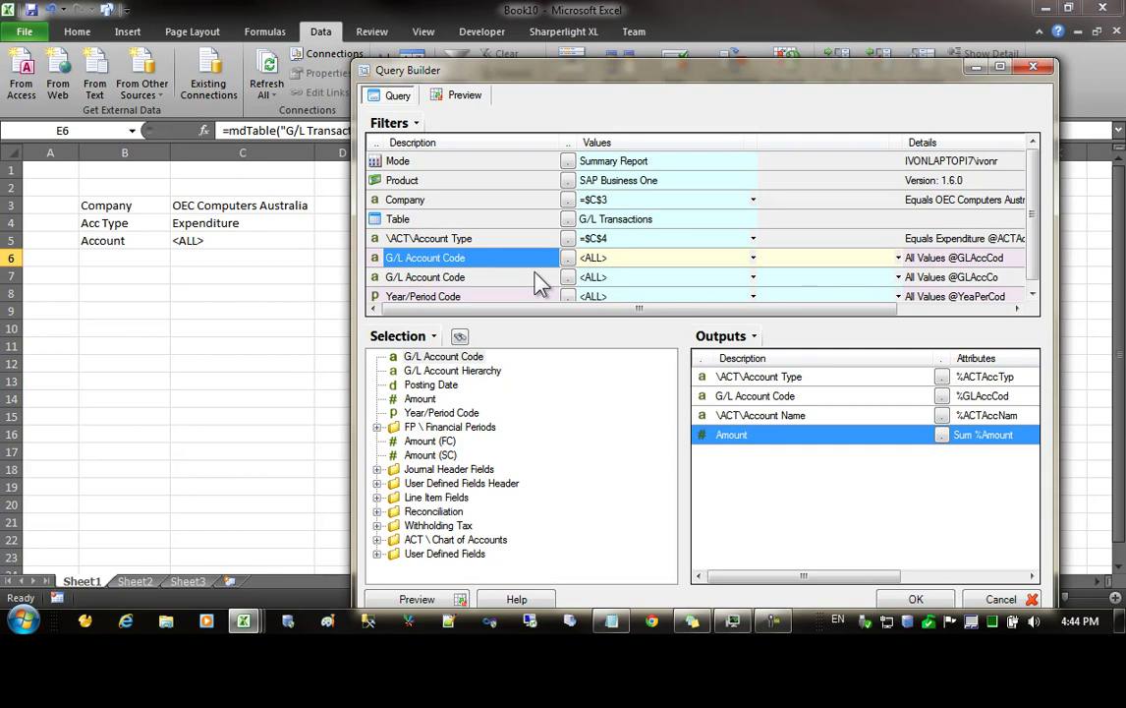
Step: Link the second G/L Account Code filter to =$C$5, empty cell C5 and apply the query
{"action": "left_click", "coordinate": [456, 277]}
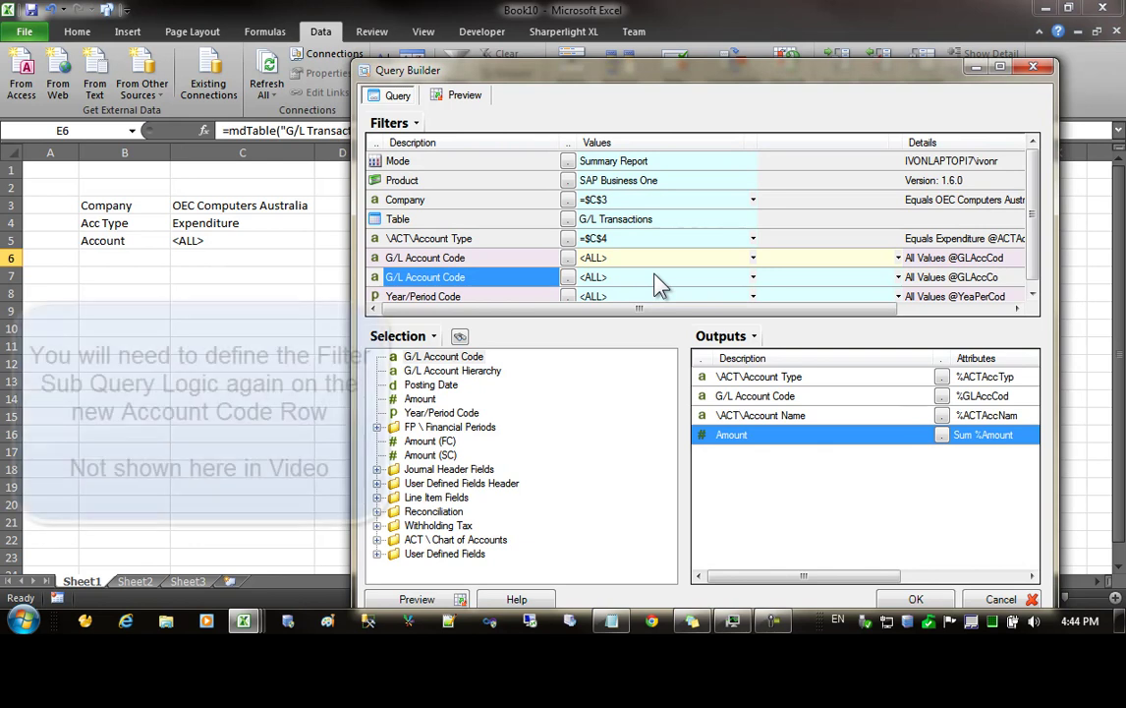
{"action": "left_click", "coordinate": [603, 277]}
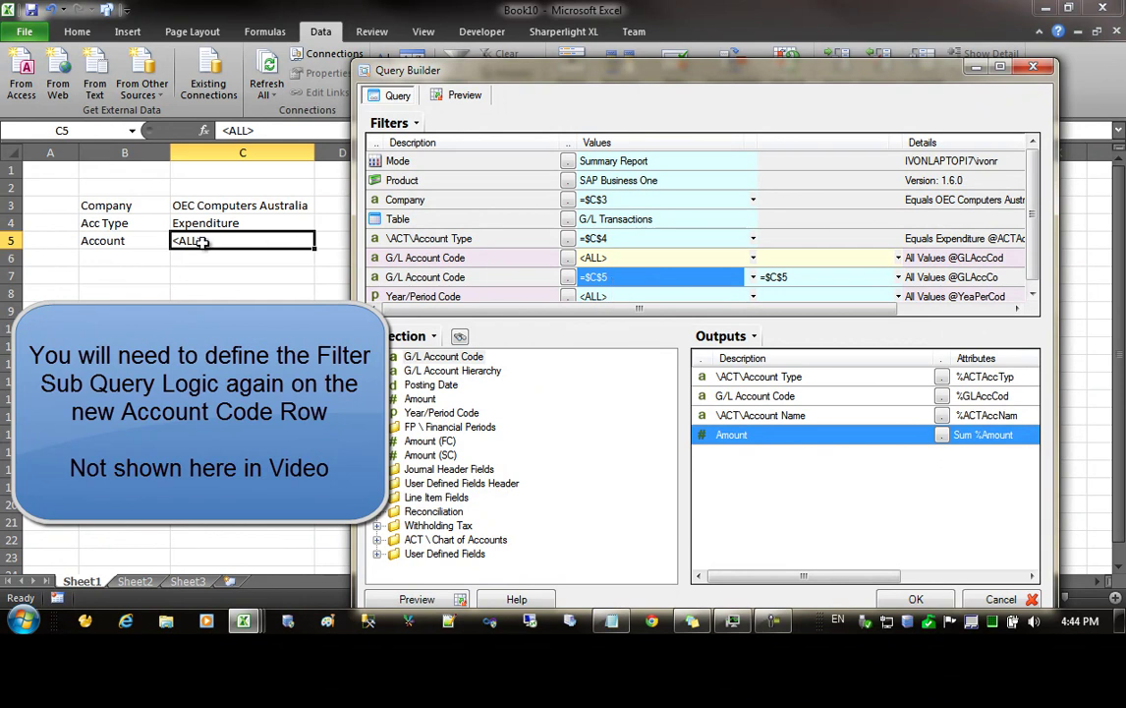
{"action": "key", "text": "Delete"}
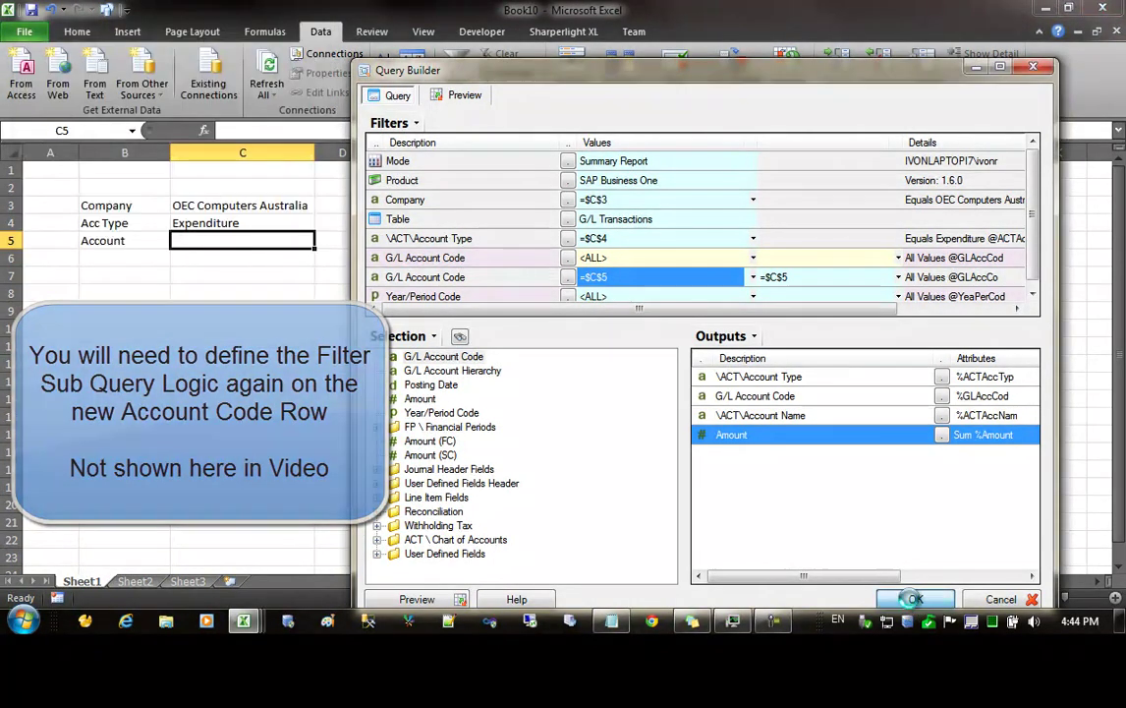
{"action": "left_click", "coordinate": [914, 599]}
Step: Pick <ALL> for the Account in C5 from its lookup, and clear the cell again
{"action": "left_click", "coordinate": [227, 262]}
{"action": "left_click", "coordinate": [221, 241]}
{"action": "double_click", "coordinate": [221, 241]}
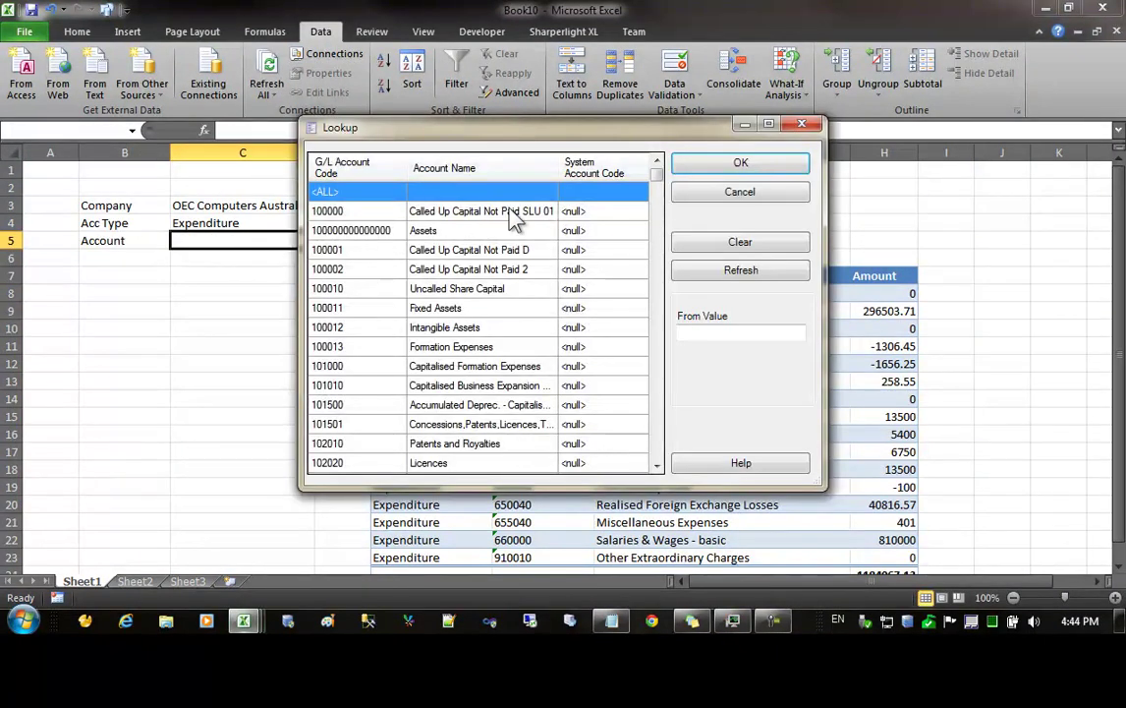
{"action": "left_click", "coordinate": [397, 193]}
{"action": "left_click", "coordinate": [740, 163]}
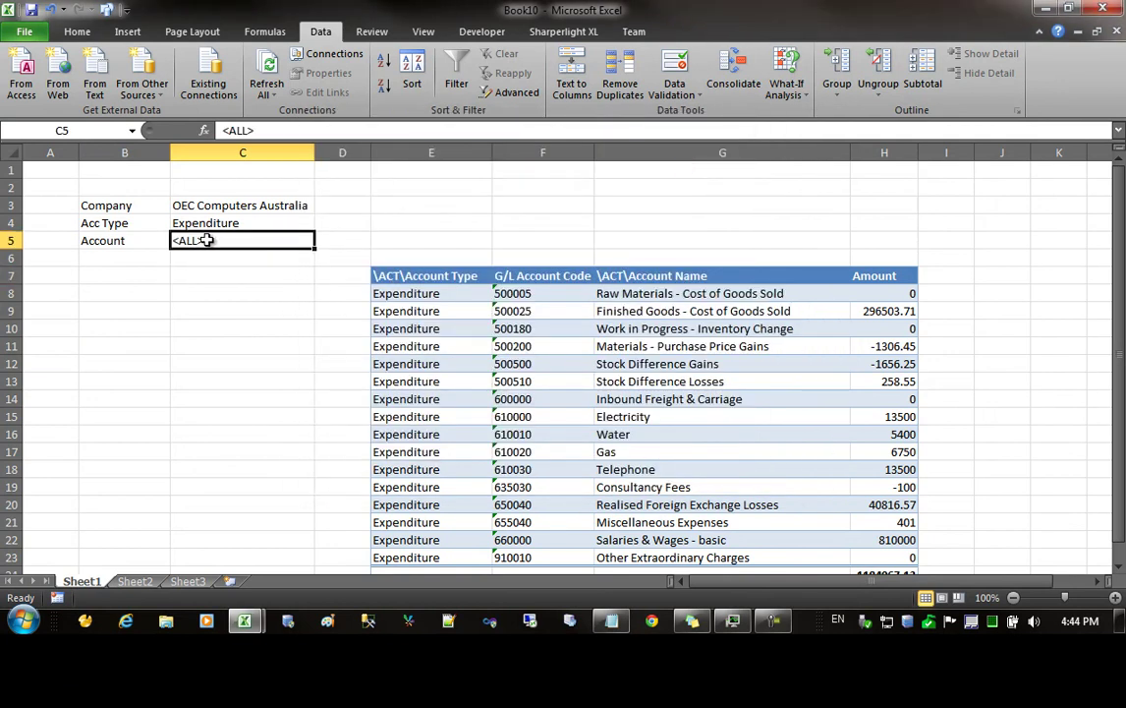
{"action": "key", "text": "Delete"}
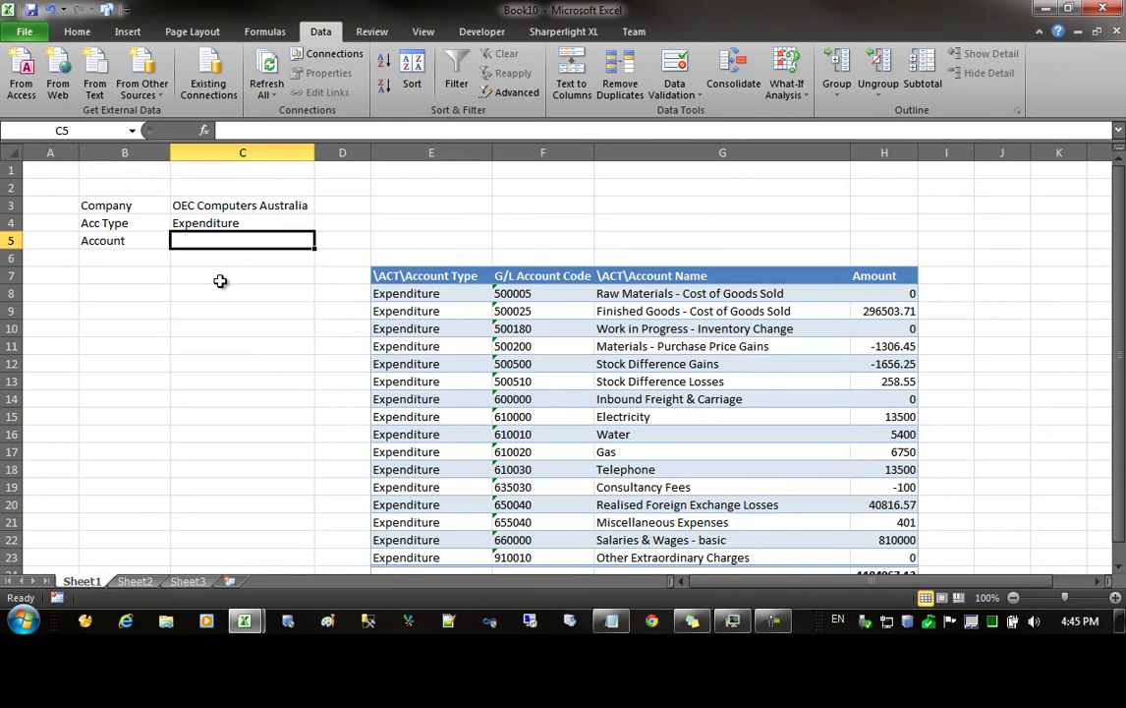
{"action": "left_click", "coordinate": [262, 258]}
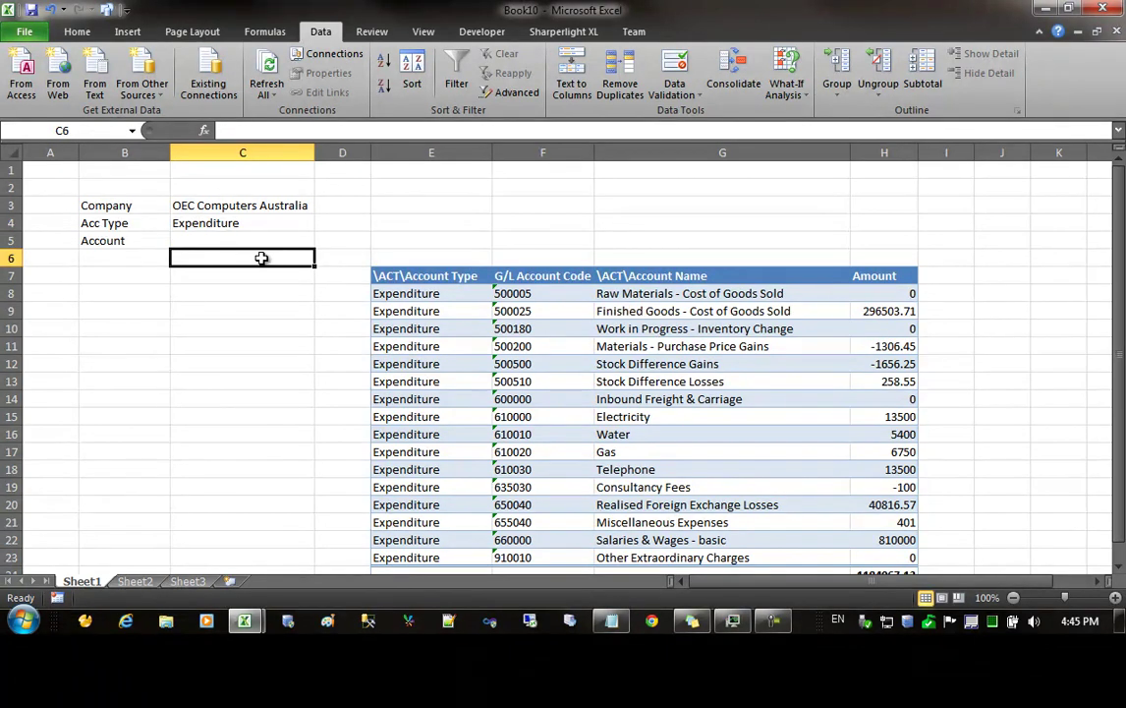
Step: Open the query behind the table in cell E6 and copy it to the clipboard
{"action": "left_click", "coordinate": [405, 257]}
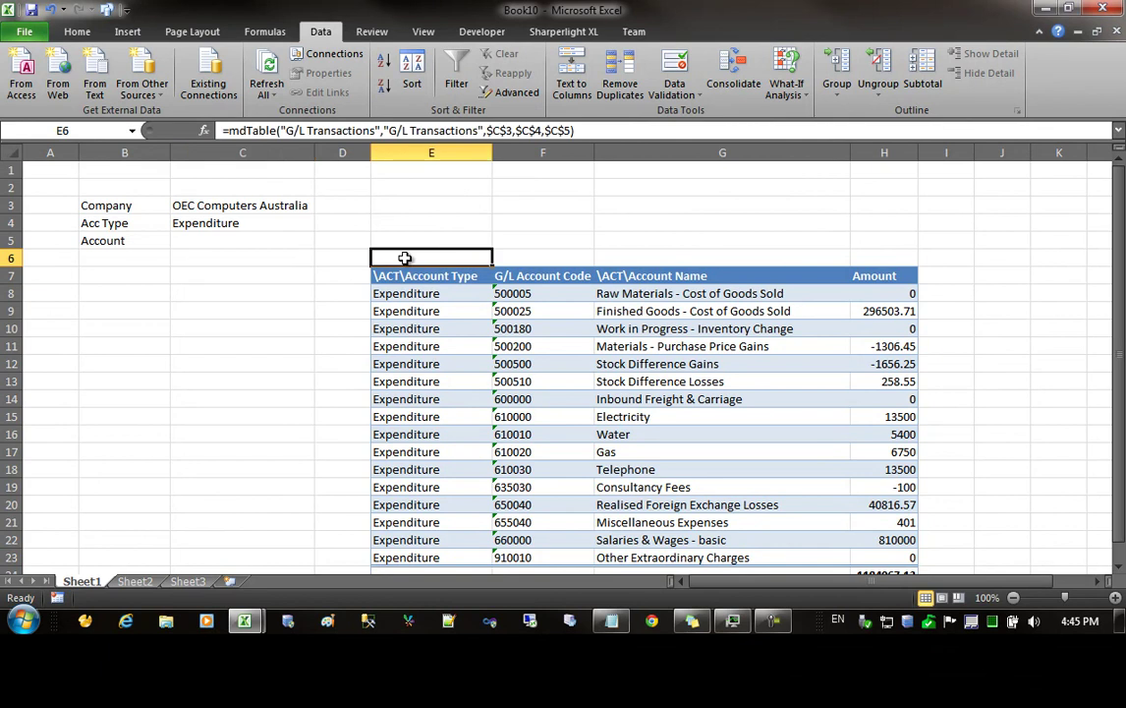
{"action": "double_click", "coordinate": [405, 258]}
{"action": "right_click", "coordinate": [242, 215]}
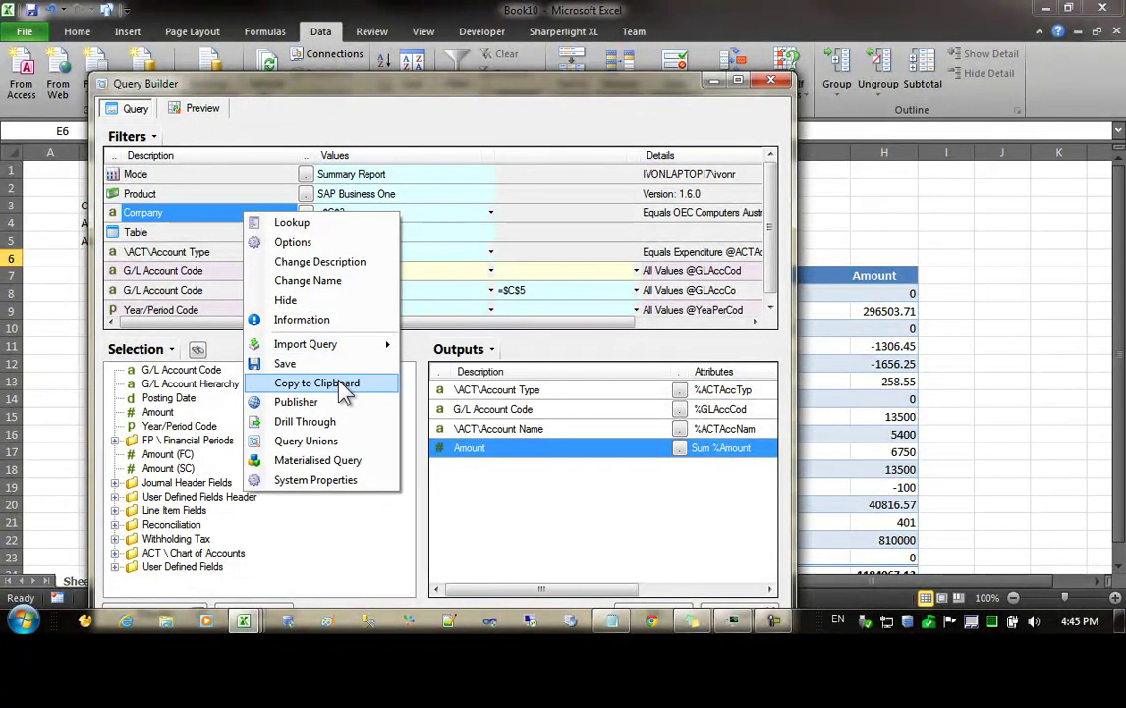
{"action": "left_click", "coordinate": [344, 384]}
{"action": "left_click", "coordinate": [260, 275]}
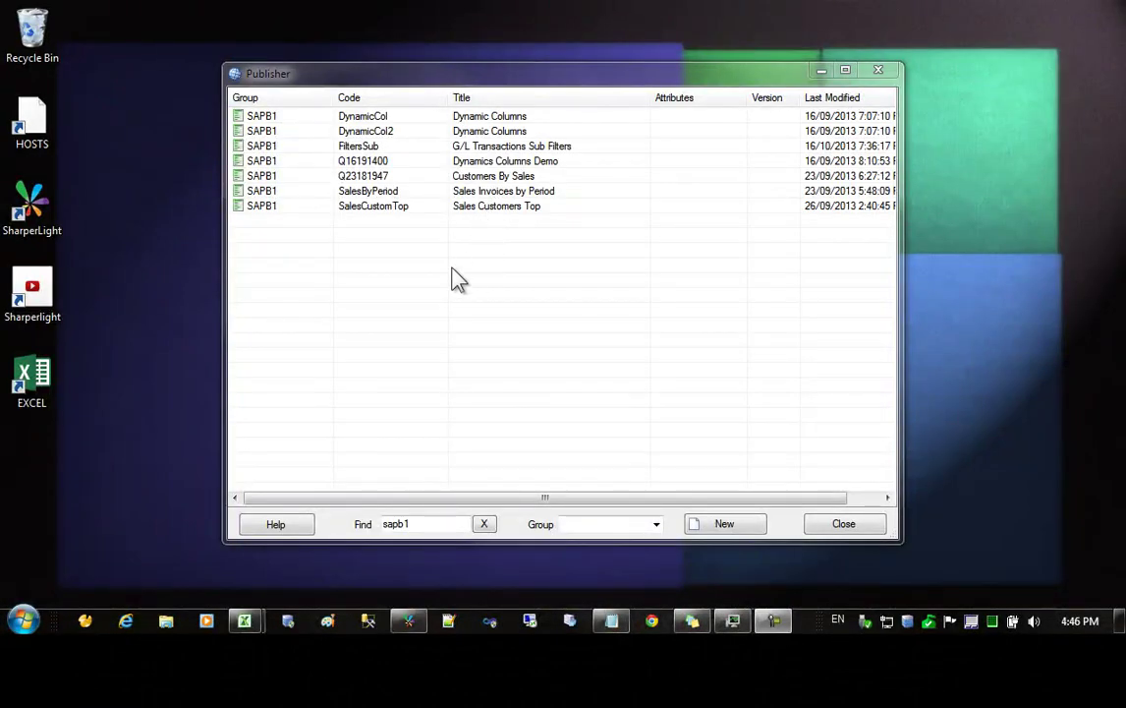
Step: Create a new published query in the Sharperlight Publisher with group SAPB1 and title Accounts Report
{"action": "left_click", "coordinate": [727, 527]}
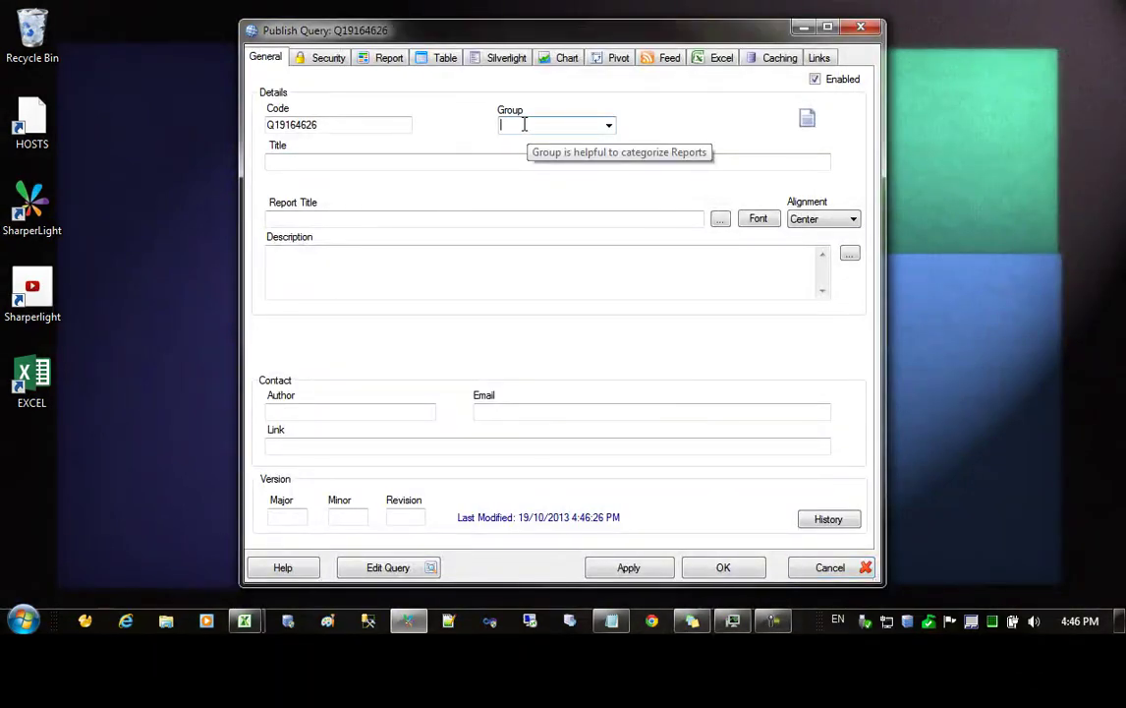
{"action": "type", "text": "SAPB1"}
{"action": "left_click", "coordinate": [327, 125]}
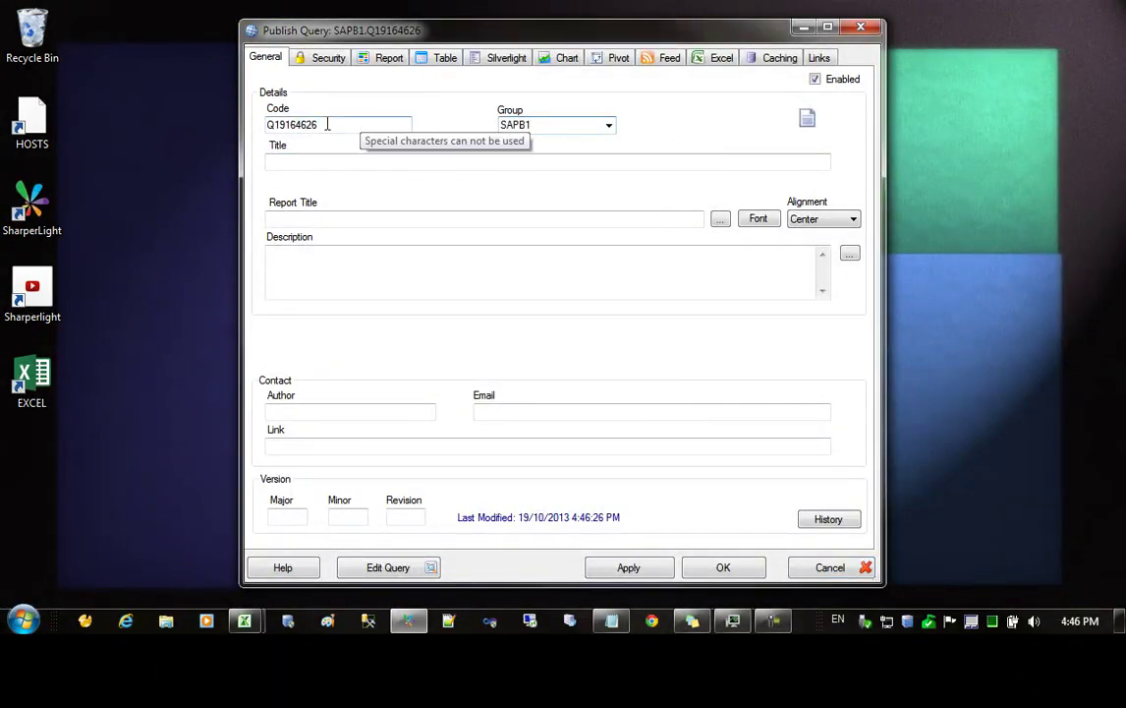
{"action": "left_click", "coordinate": [277, 160]}
{"action": "type", "text": "A"}
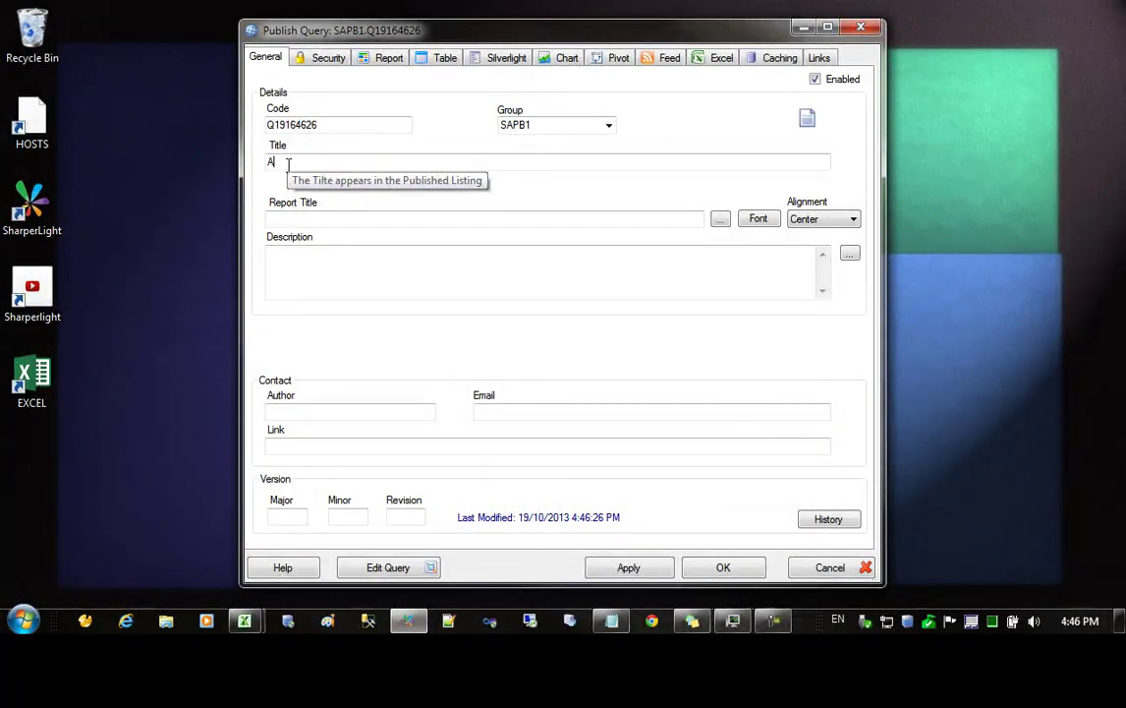
{"action": "type", "text": "ccounts Report"}
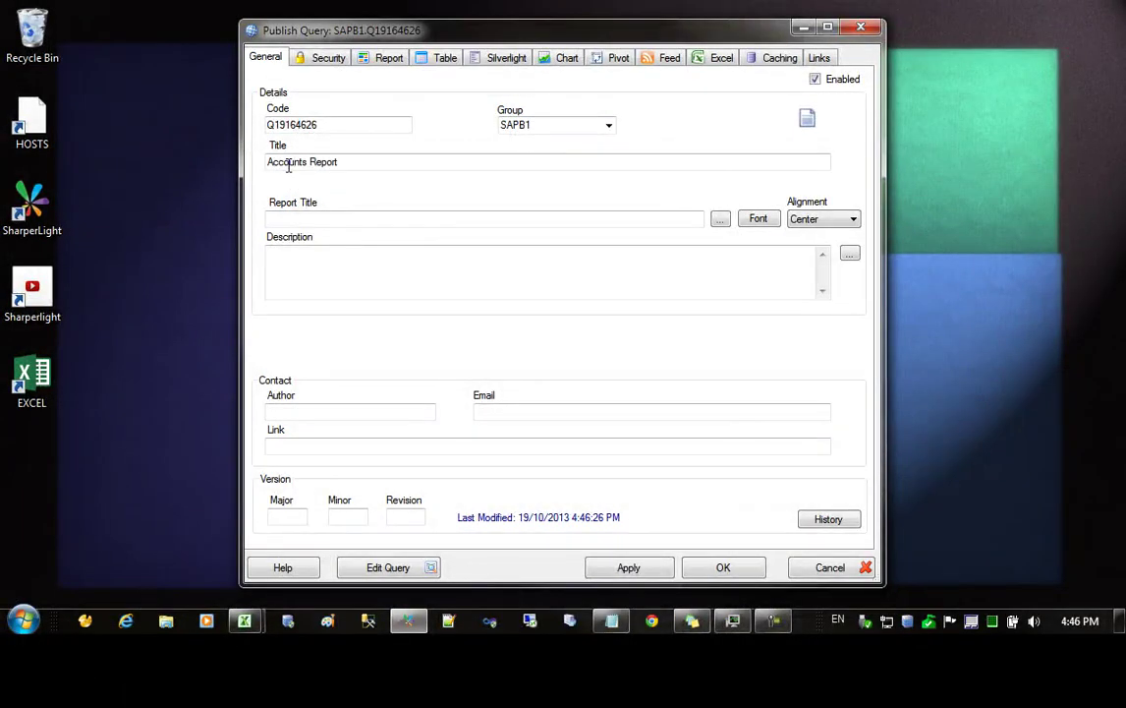
Step: Open the Accounts Report query for editing and import the copied query from the clipboard
{"action": "left_click", "coordinate": [398, 568]}
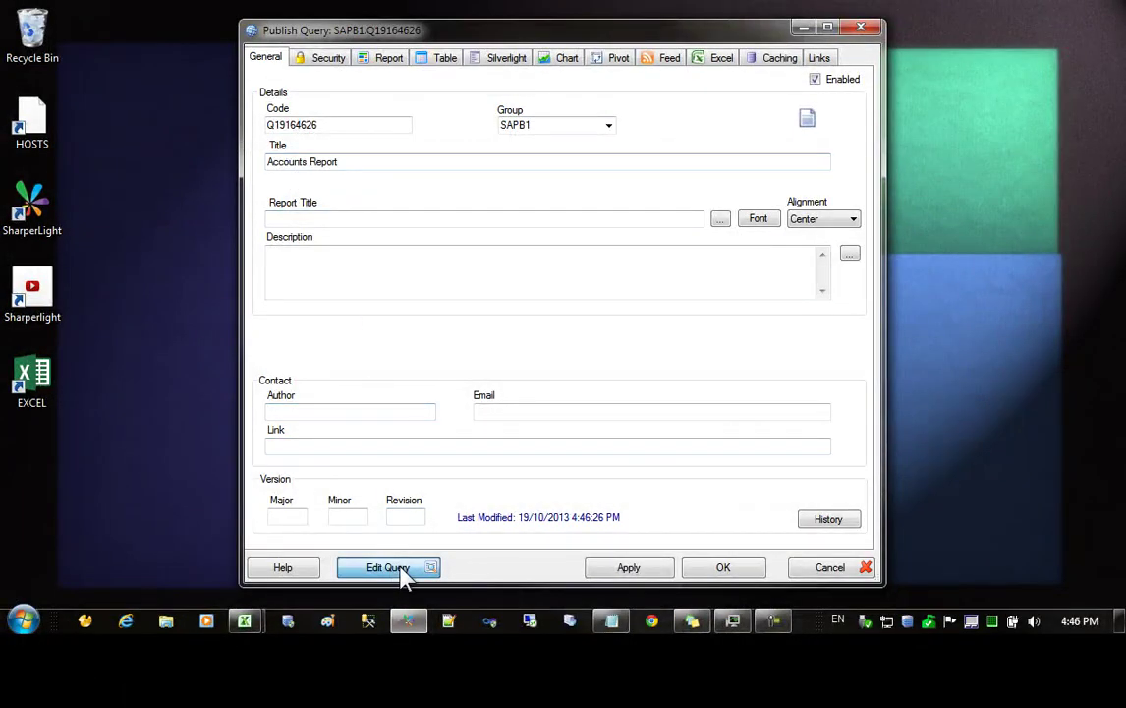
{"action": "right_click", "coordinate": [319, 162]}
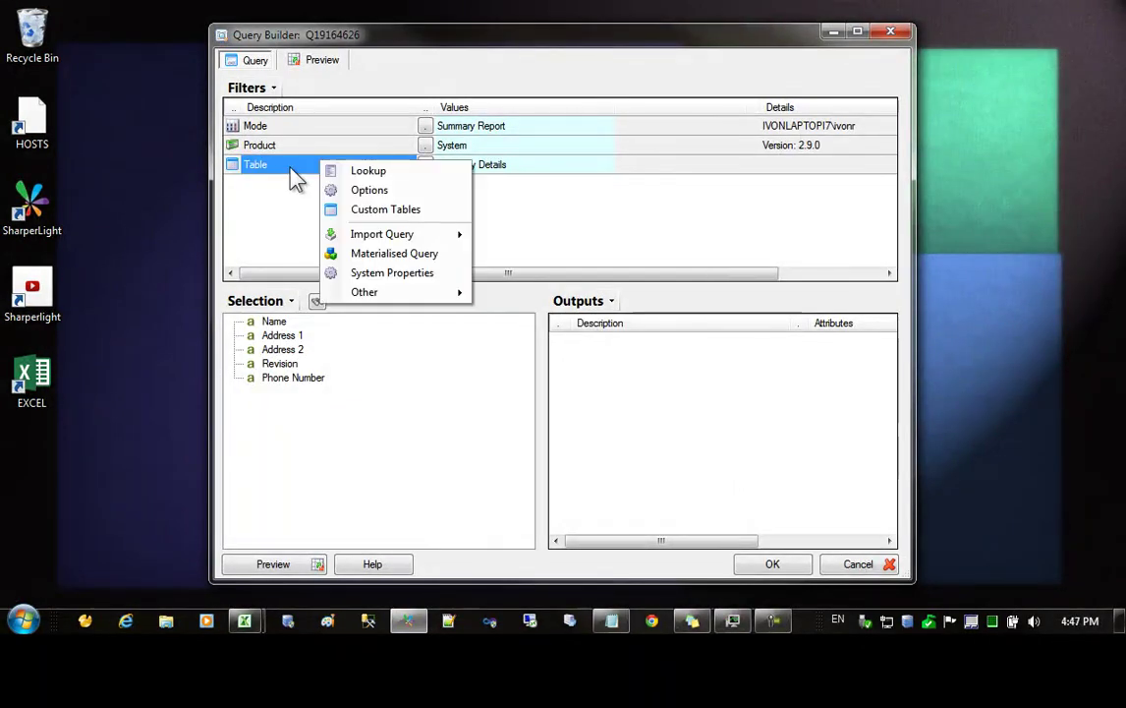
{"action": "mouse_move", "coordinate": [400, 238]}
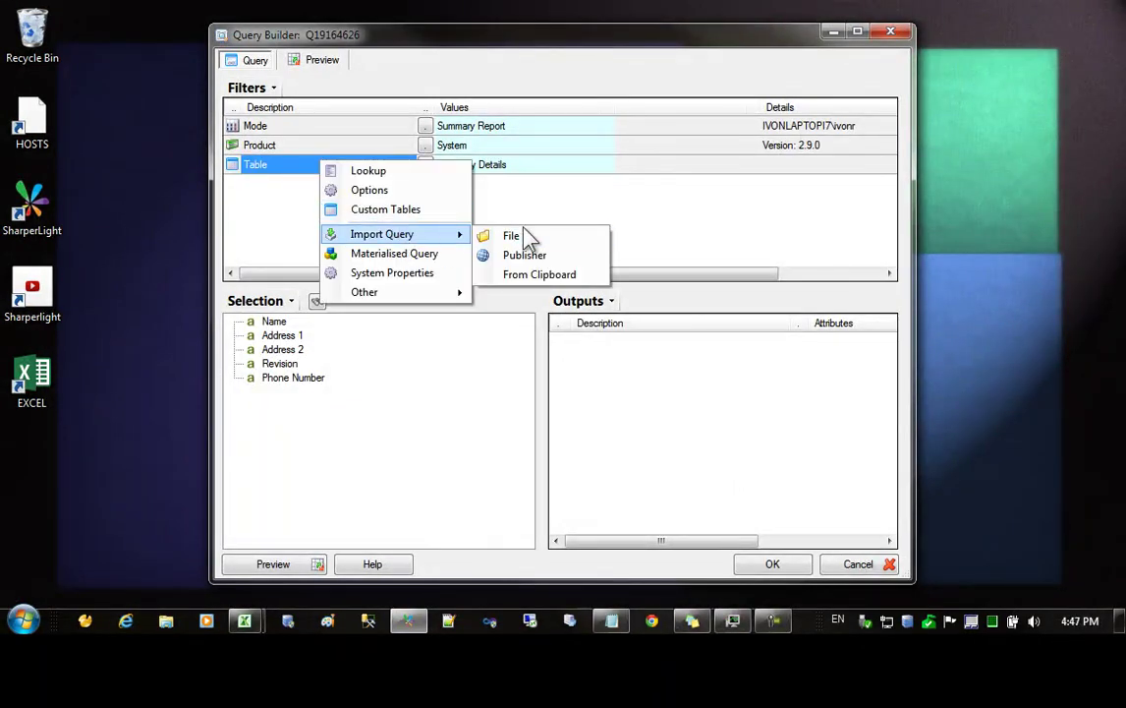
{"action": "left_click", "coordinate": [544, 275]}
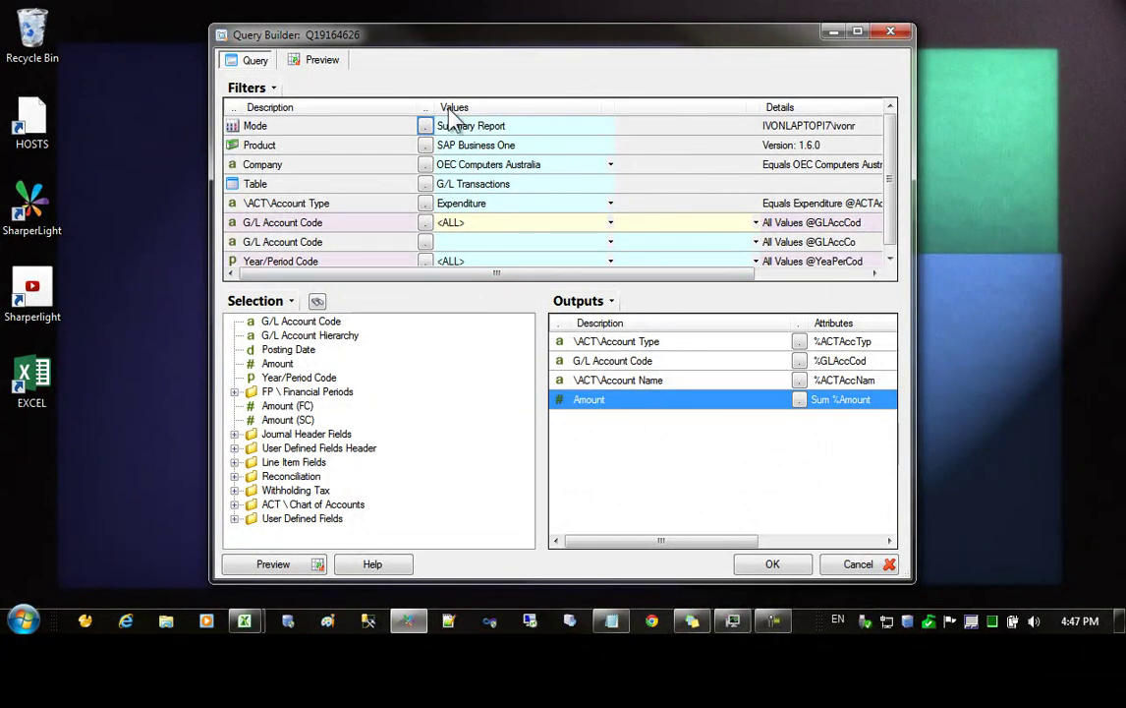
Step: Examine the values offered by the Account Type filter's lookup
{"action": "left_click_drag", "start_coordinate": [393, 36], "coordinate": [385, 36]}
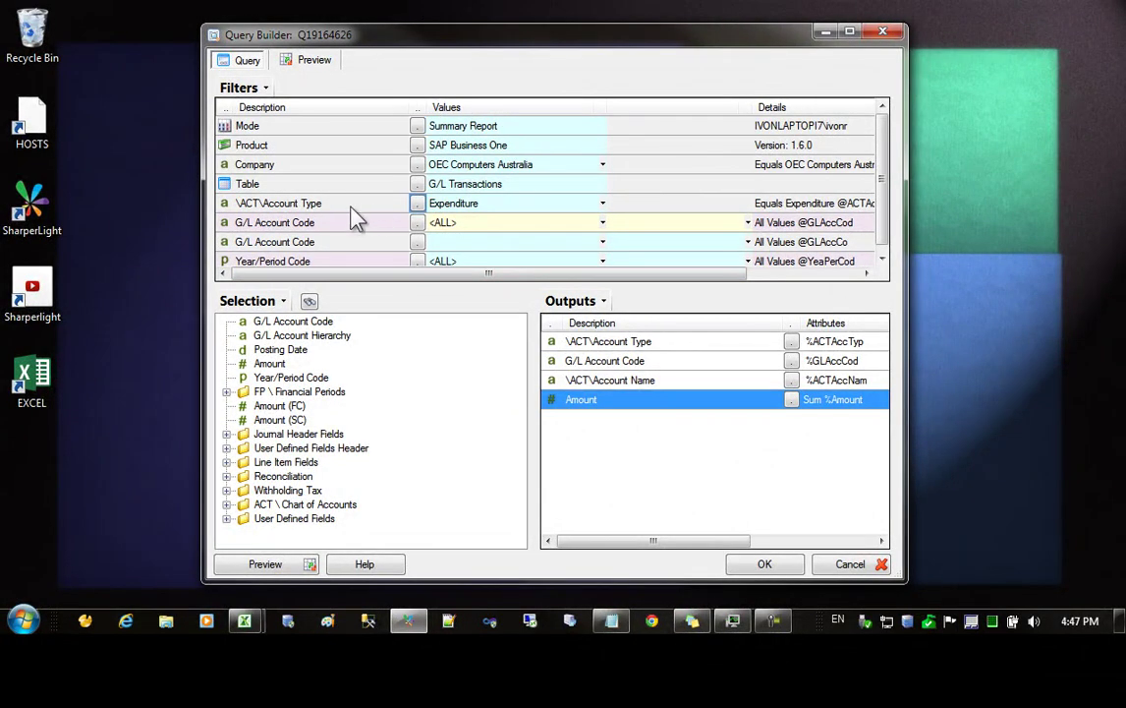
{"action": "left_click", "coordinate": [417, 204]}
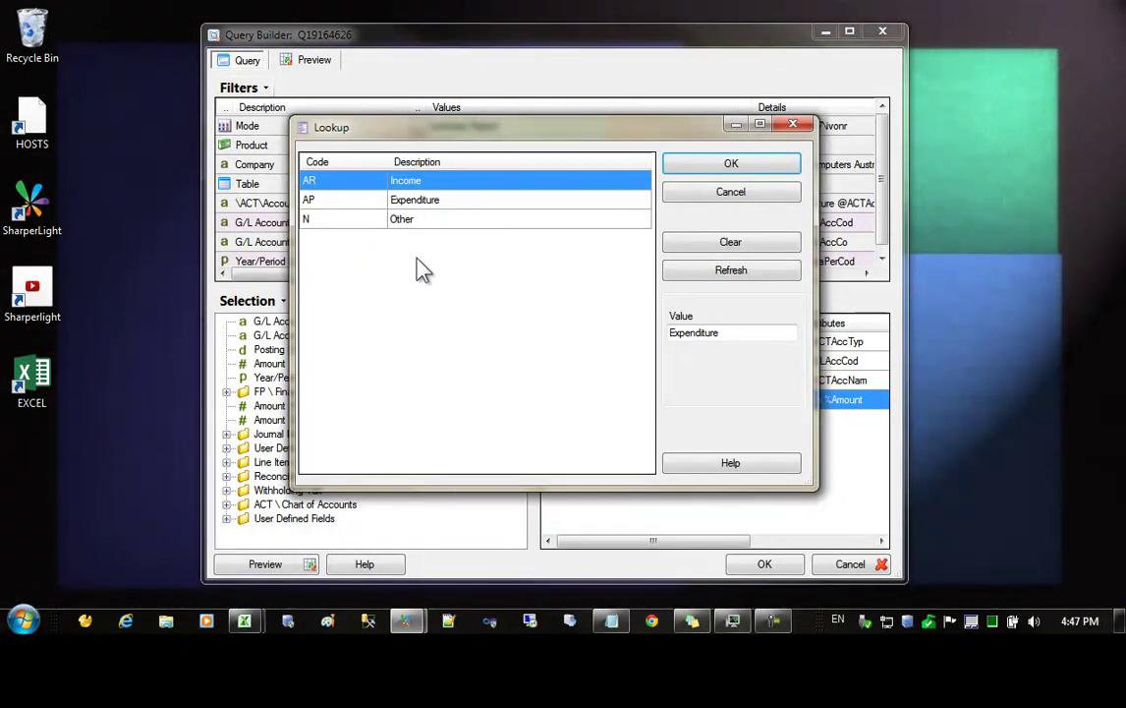
{"action": "left_click", "coordinate": [693, 197]}
Step: Show the Account Type filter's values in a dropdown picklist with the custom list <ALL>,Income,Expenditure,Other
{"action": "left_click", "coordinate": [372, 204]}
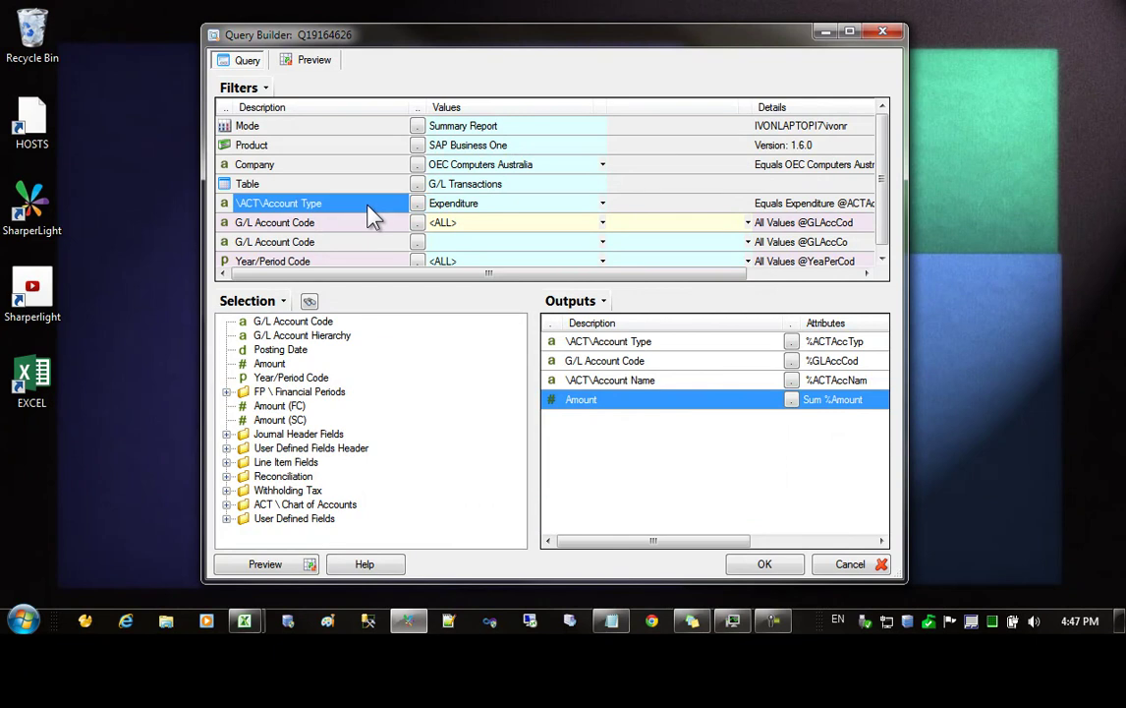
{"action": "right_click", "coordinate": [370, 205]}
{"action": "left_click", "coordinate": [429, 235]}
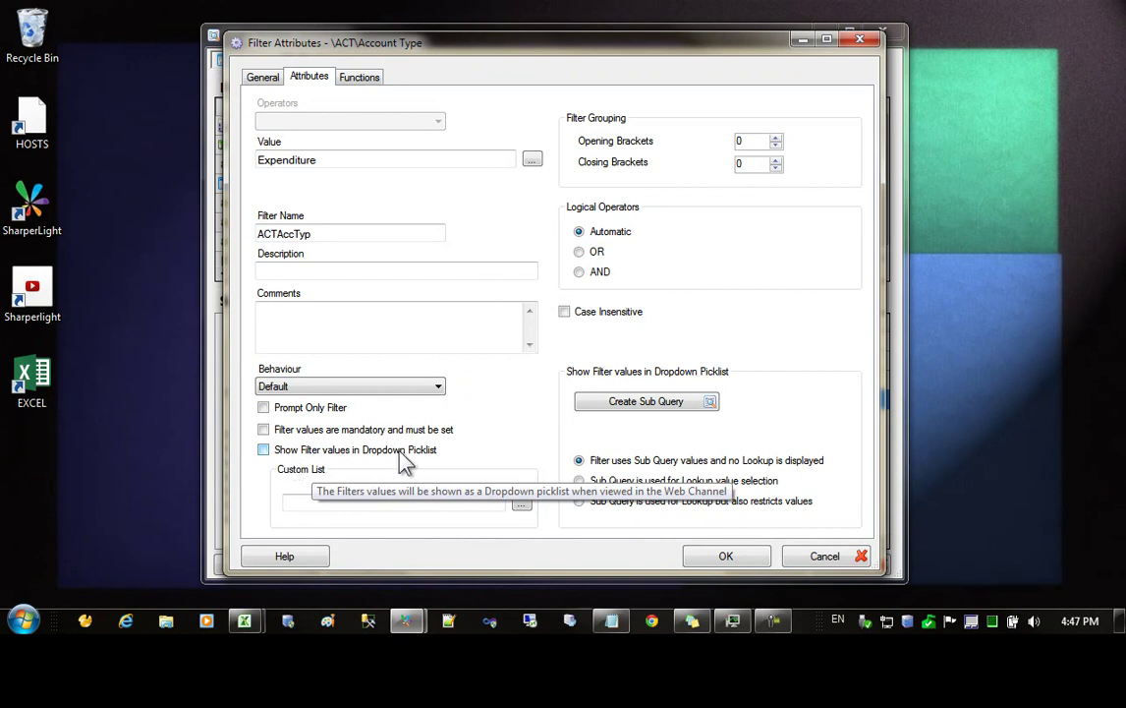
{"action": "left_click", "coordinate": [264, 450]}
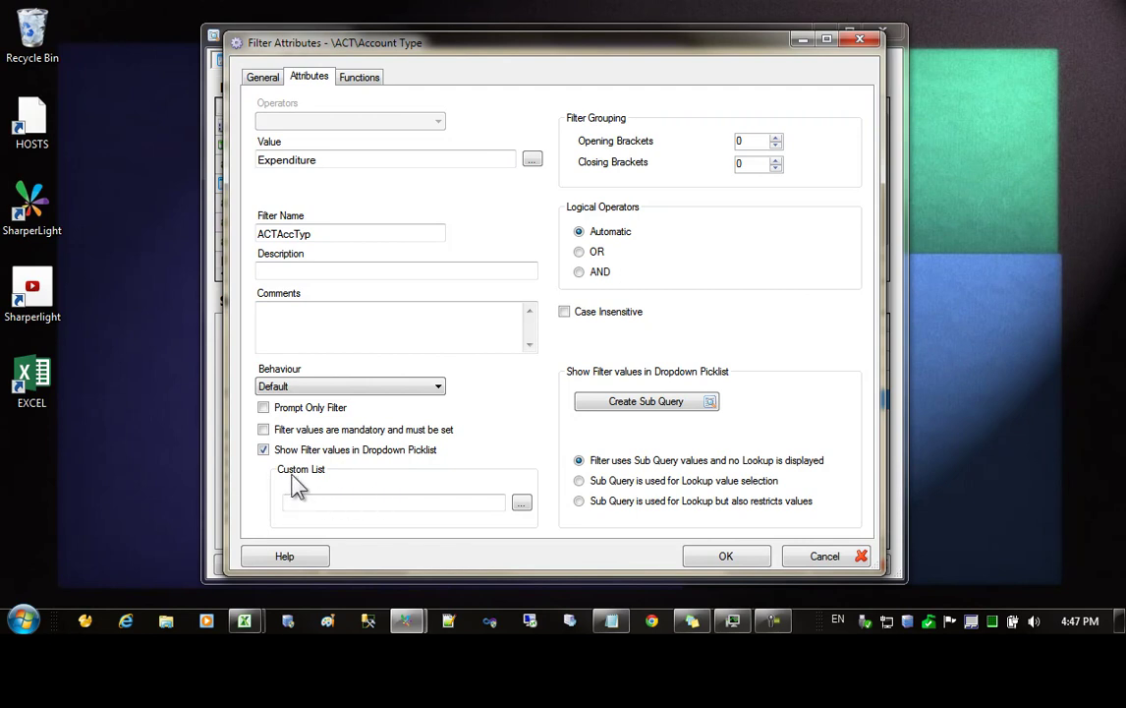
{"action": "left_click", "coordinate": [316, 503]}
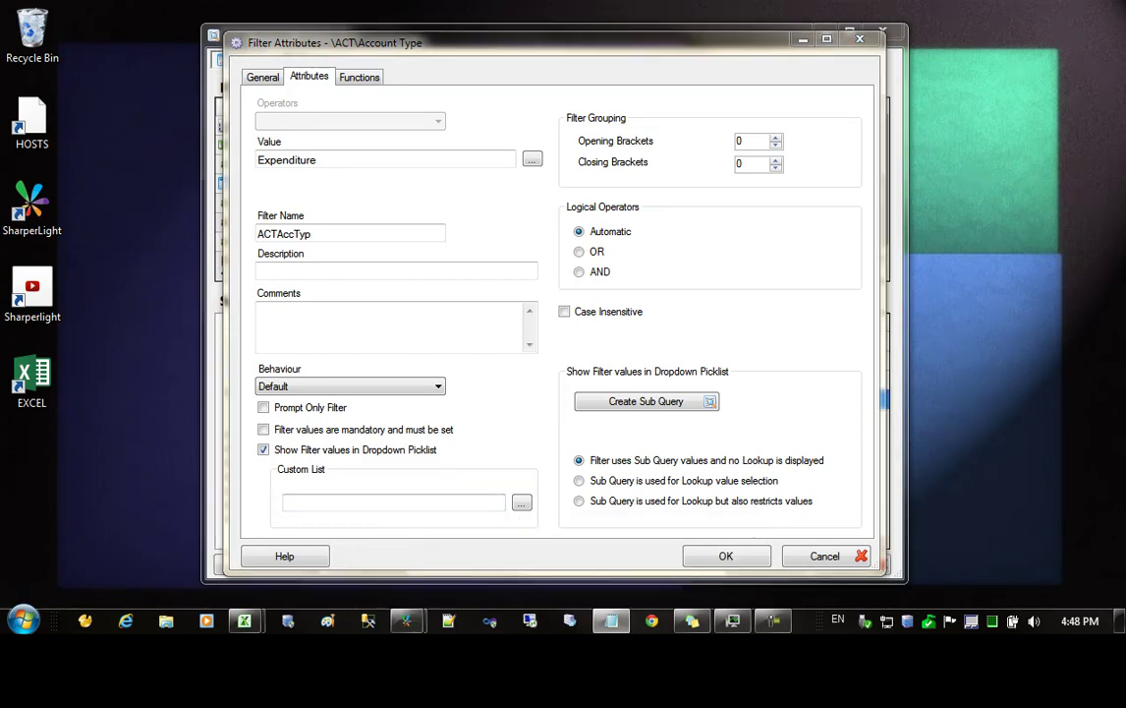
{"action": "type", "text": "<ALL>,Income,Expenditure,Other"}
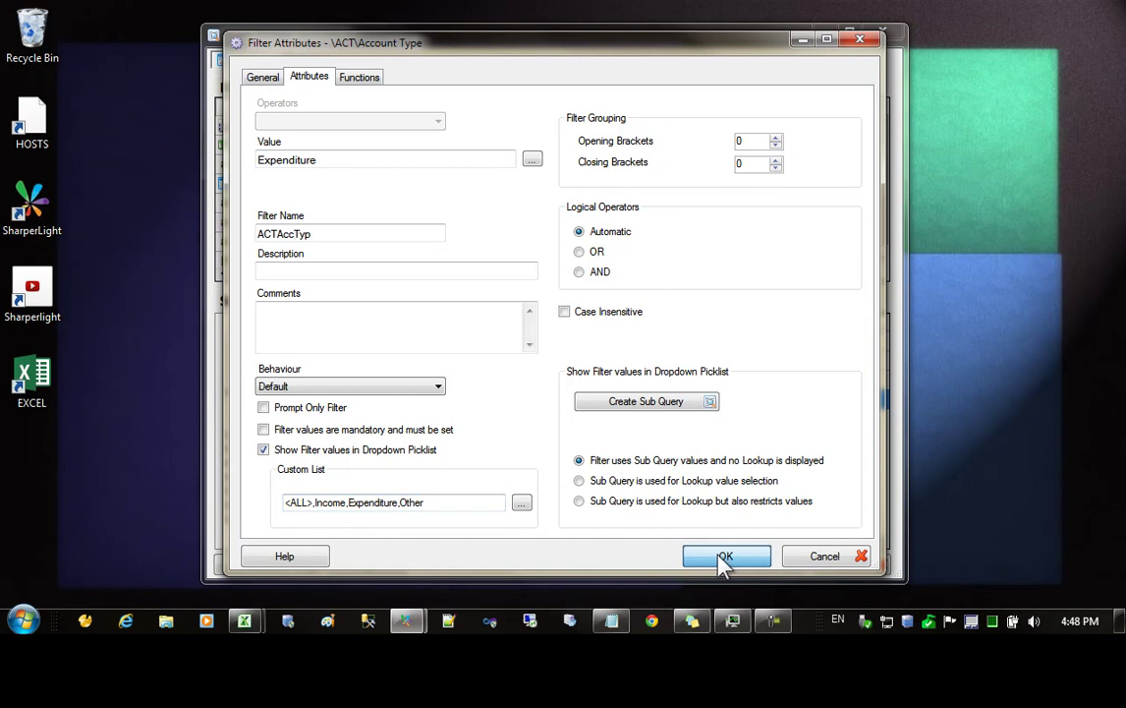
{"action": "left_click", "coordinate": [724, 558]}
Step: Create a sub query for the second G/L Account Code filter and base it on the Chart of Accounts table
{"action": "left_click", "coordinate": [352, 243]}
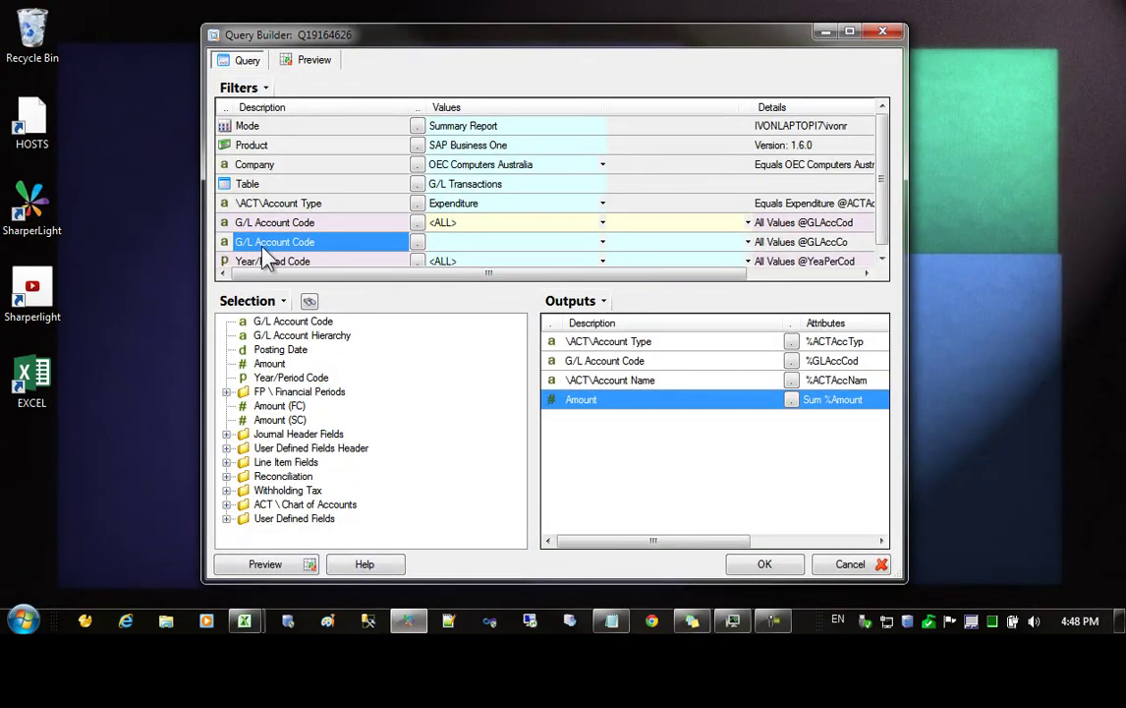
{"action": "right_click", "coordinate": [362, 250]}
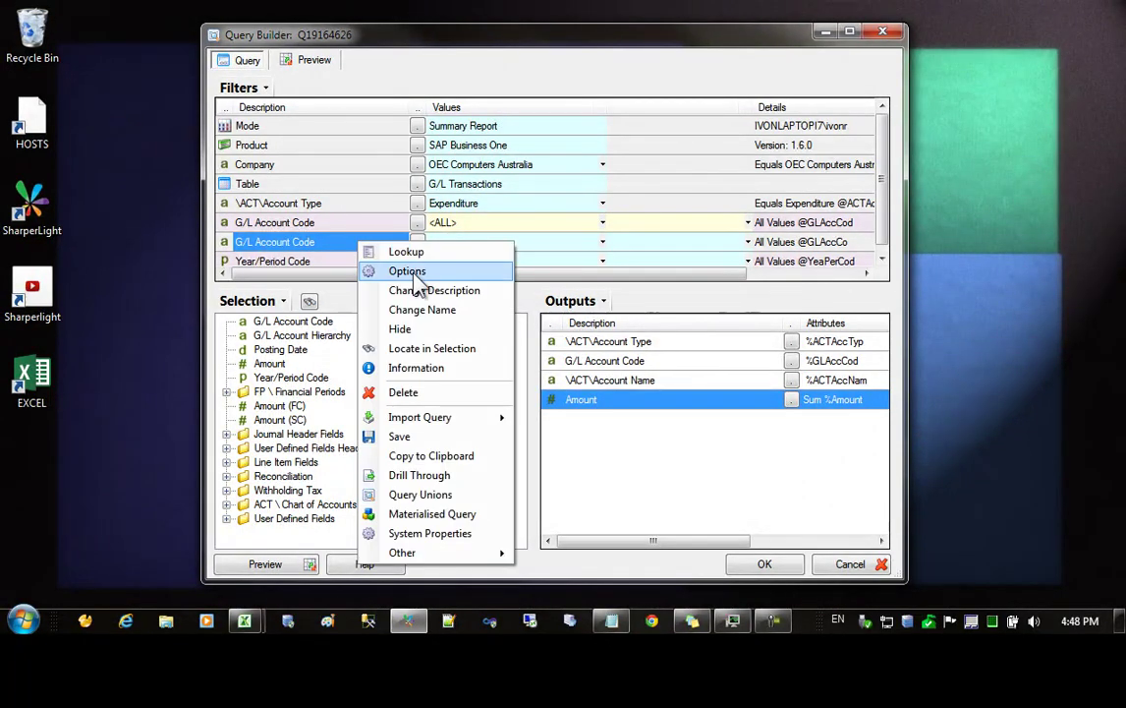
{"action": "left_click", "coordinate": [411, 272]}
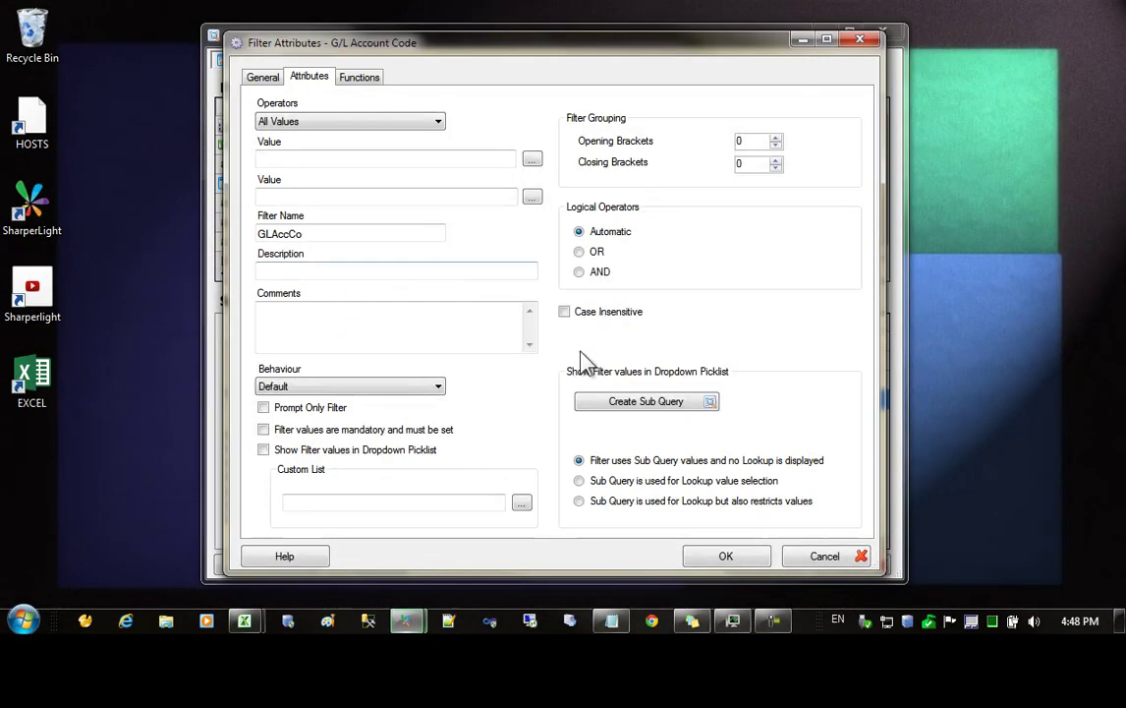
{"action": "left_click", "coordinate": [664, 403]}
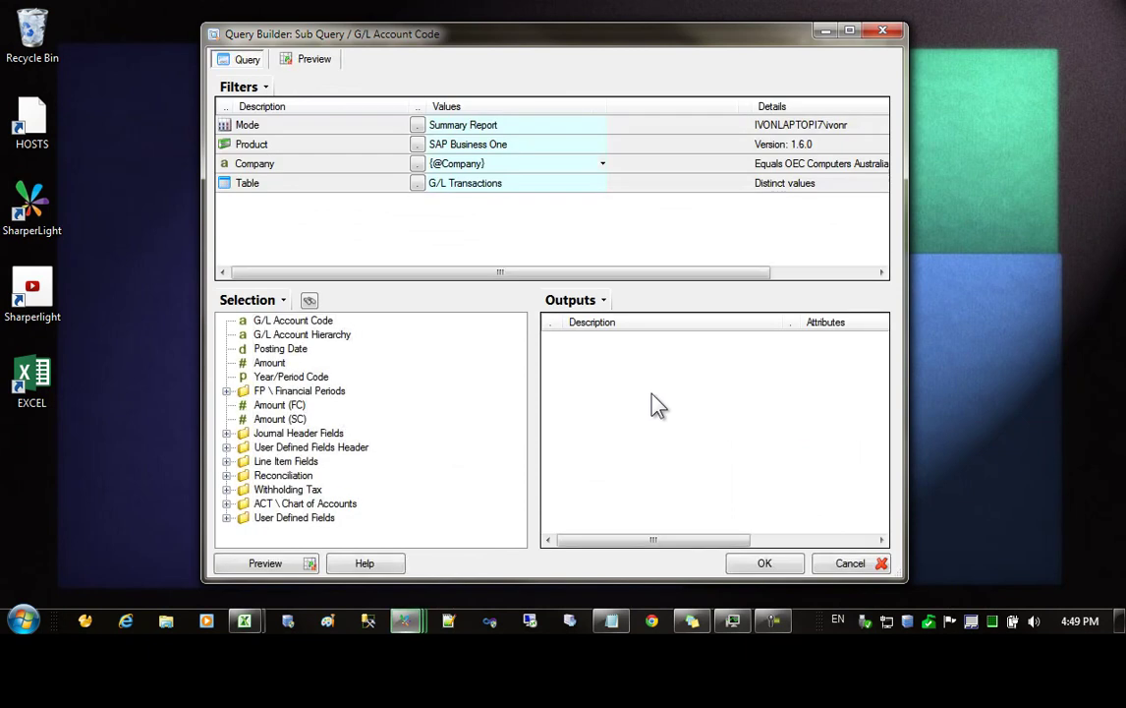
{"action": "left_click", "coordinate": [418, 184]}
{"action": "double_click", "coordinate": [354, 132]}
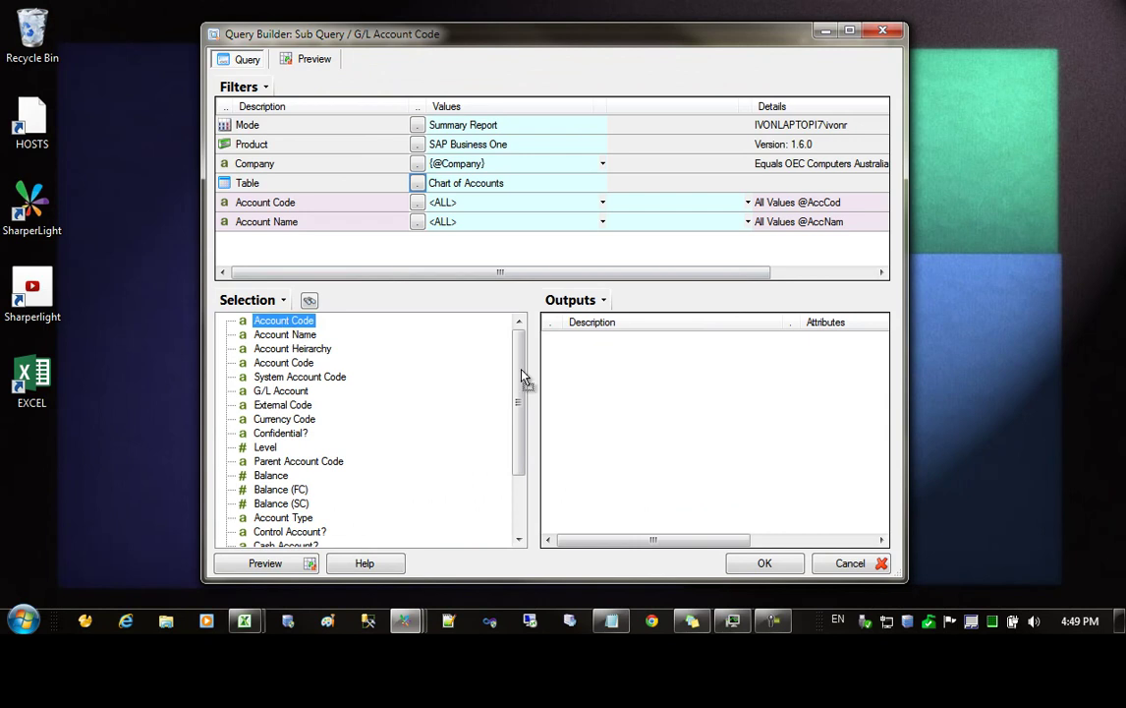
Step: Add Account Code, Account Name and Account Type as outputs of the sub query
{"action": "left_click_drag", "start_coordinate": [526, 381], "coordinate": [592, 334]}
{"action": "left_click_drag", "start_coordinate": [294, 334], "coordinate": [595, 378]}
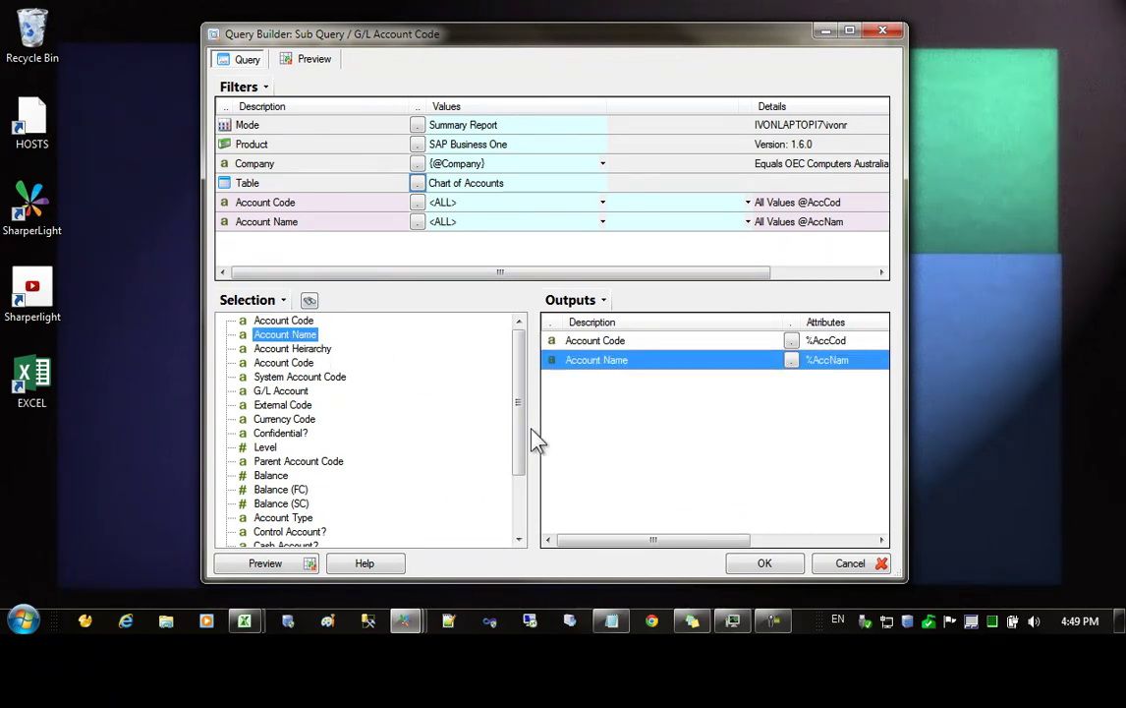
{"action": "left_click_drag", "start_coordinate": [522, 421], "coordinate": [522, 448]}
{"action": "left_click_drag", "start_coordinate": [283, 475], "coordinate": [591, 391]}
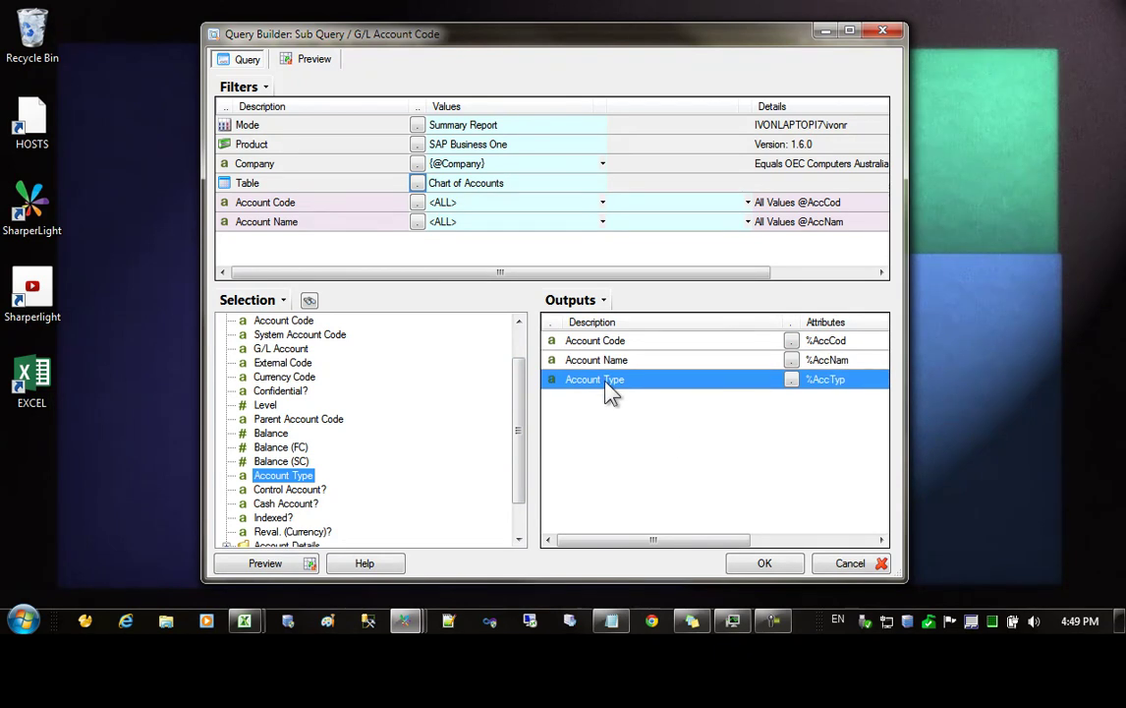
{"action": "left_click_drag", "start_coordinate": [298, 209], "coordinate": [305, 207]}
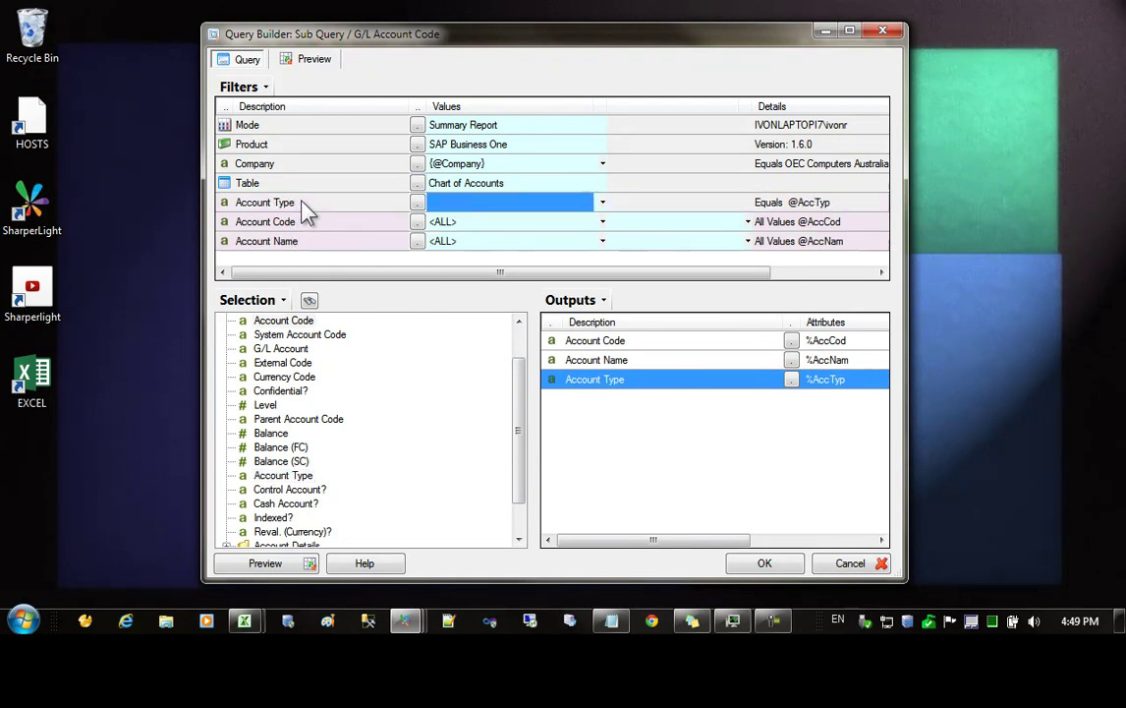
{"action": "left_click", "coordinate": [595, 202]}
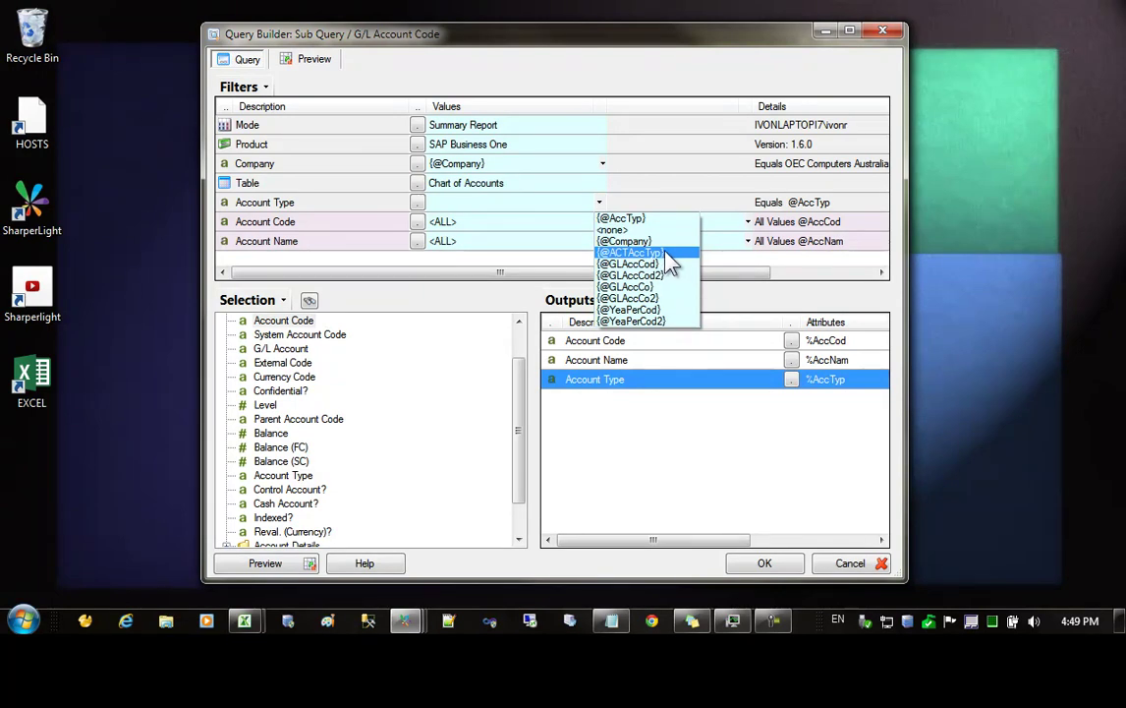
{"action": "left_click", "coordinate": [667, 258]}
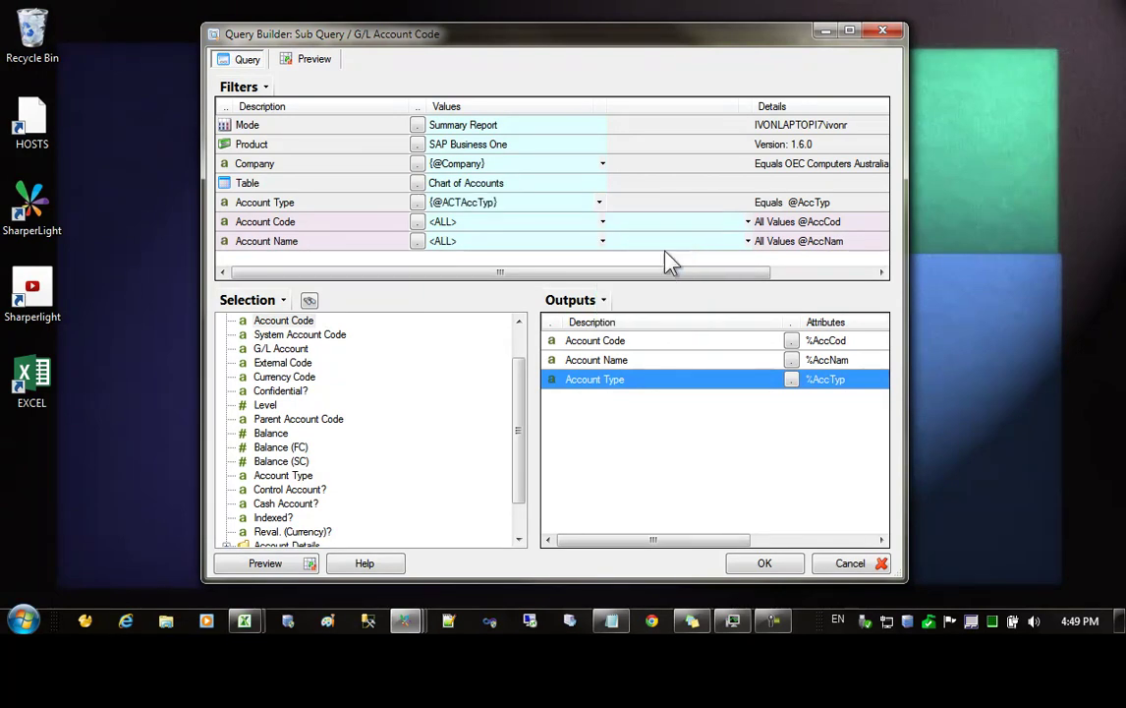
{"action": "left_click", "coordinate": [478, 224]}
{"action": "left_click", "coordinate": [704, 379]}
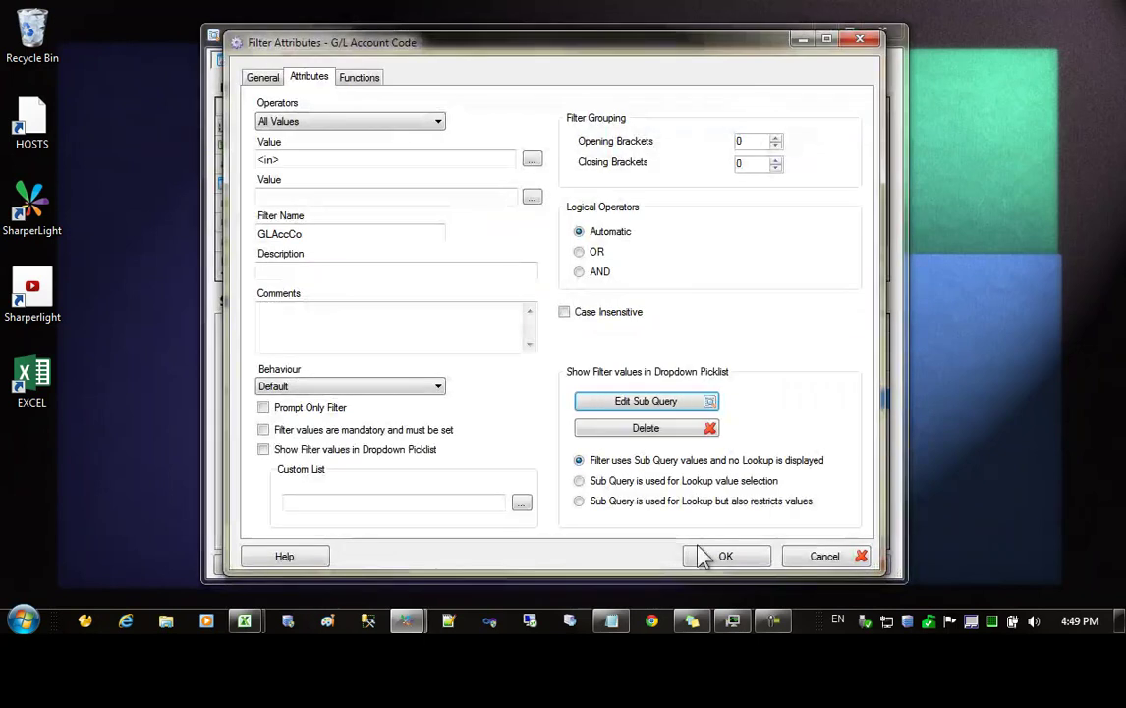
{"action": "left_click", "coordinate": [724, 557]}
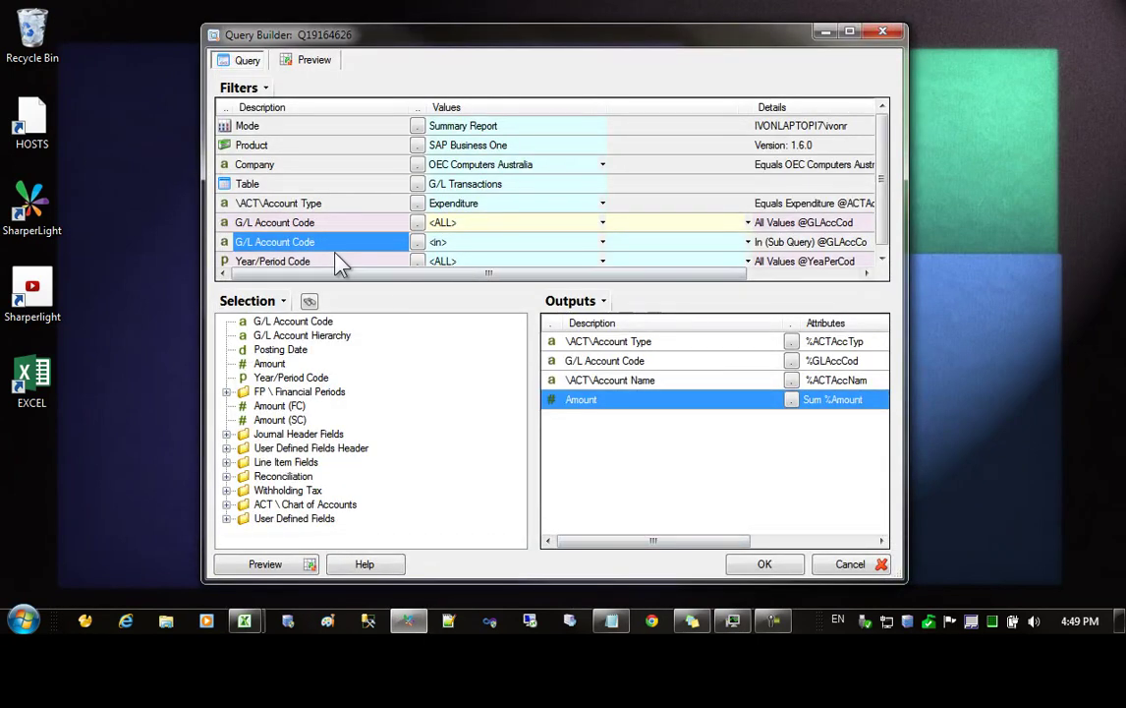
{"action": "left_click", "coordinate": [762, 567]}
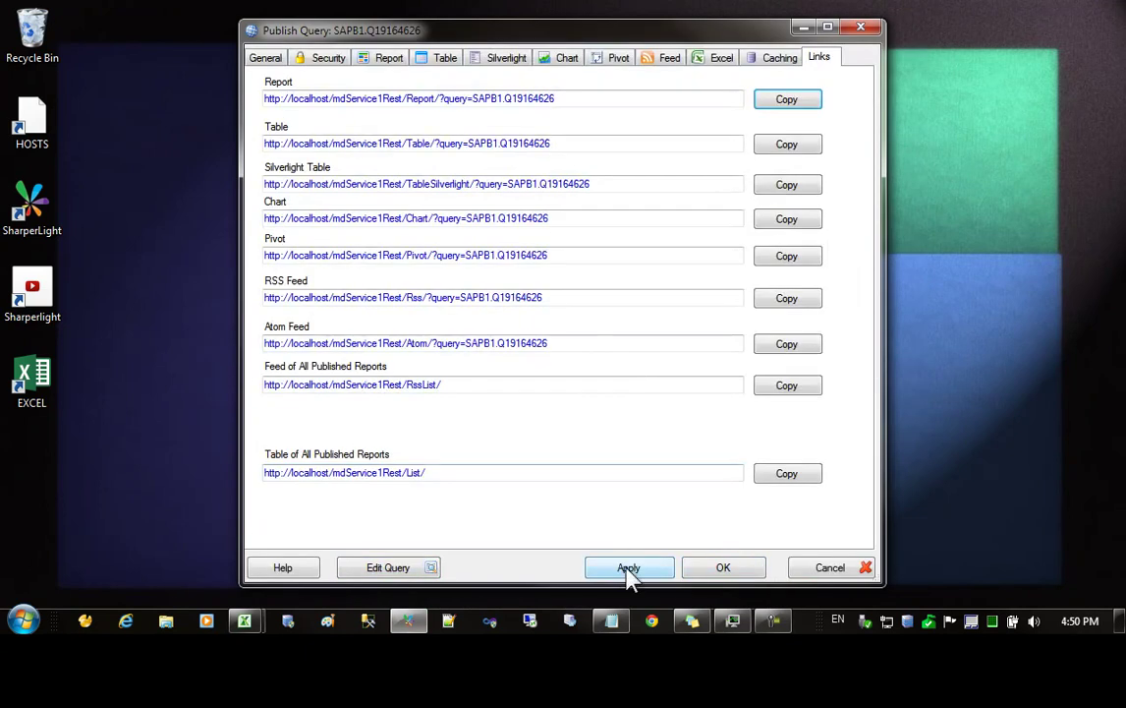
Step: Copy the published query's Report link and open it in Internet Explorer
{"action": "left_click", "coordinate": [568, 99]}
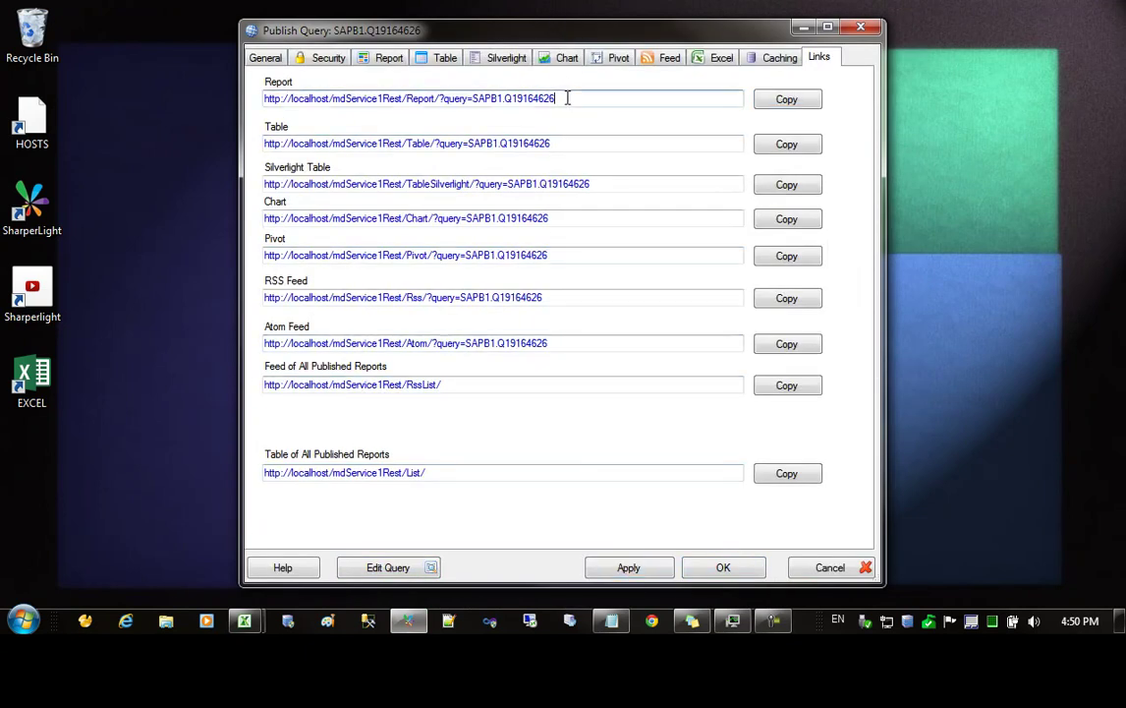
{"action": "left_click", "coordinate": [788, 100]}
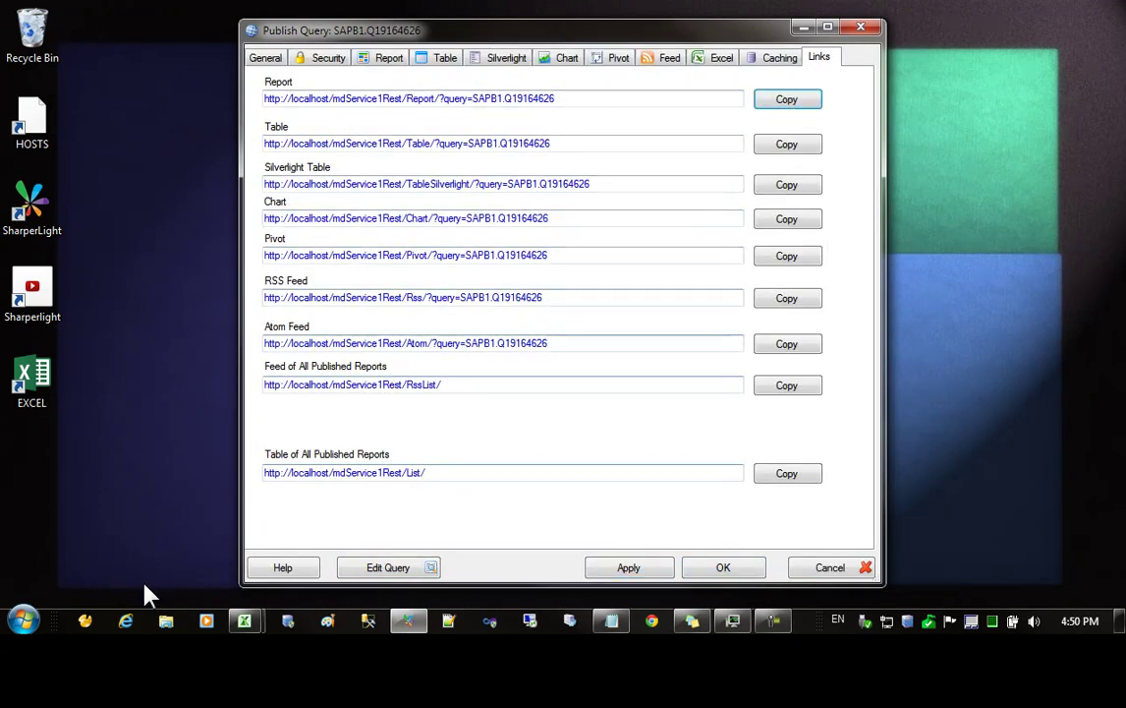
{"action": "left_click", "coordinate": [128, 621]}
{"action": "left_click", "coordinate": [442, 32]}
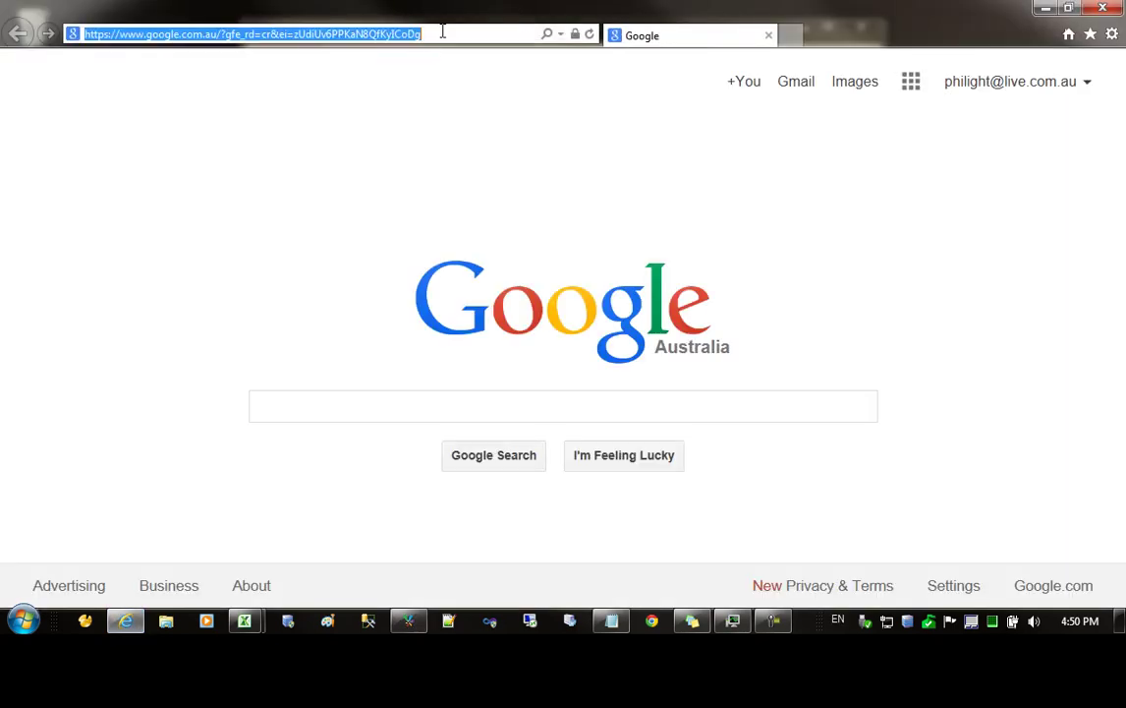
{"action": "key", "text": "ctrl+v"}
{"action": "key", "text": "Return"}
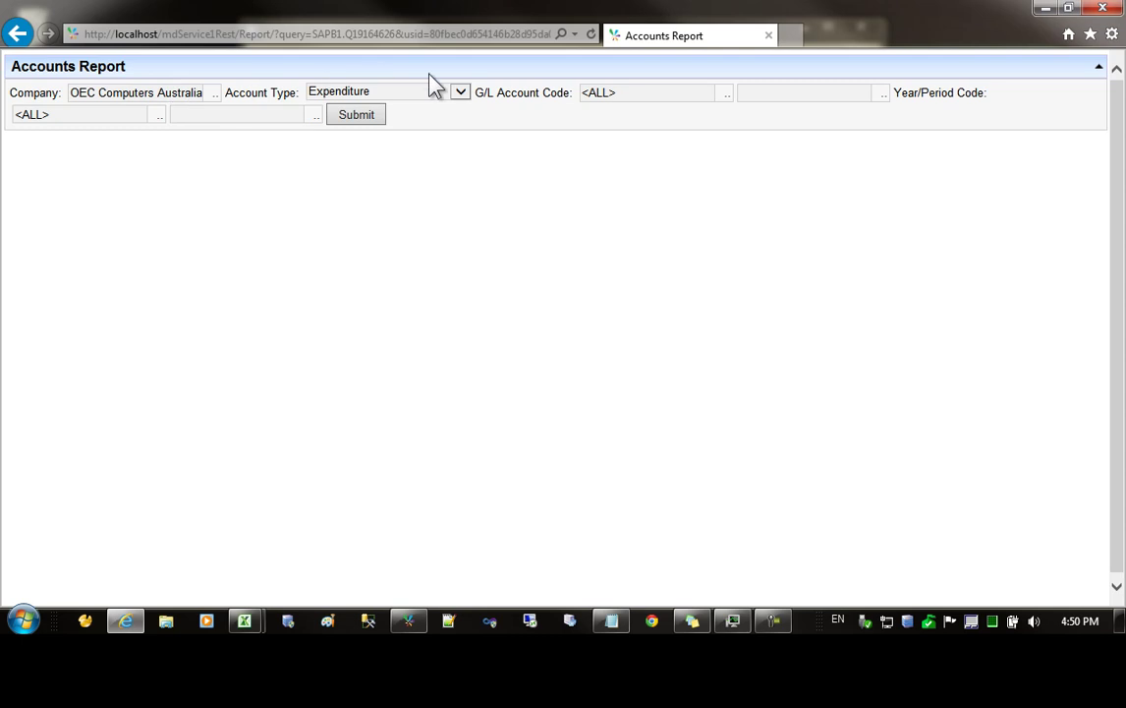
Step: Examine the Account Type choices and the G/L Account Code lookup for Expenditure accounts in the web report
{"action": "left_click", "coordinate": [128, 92]}
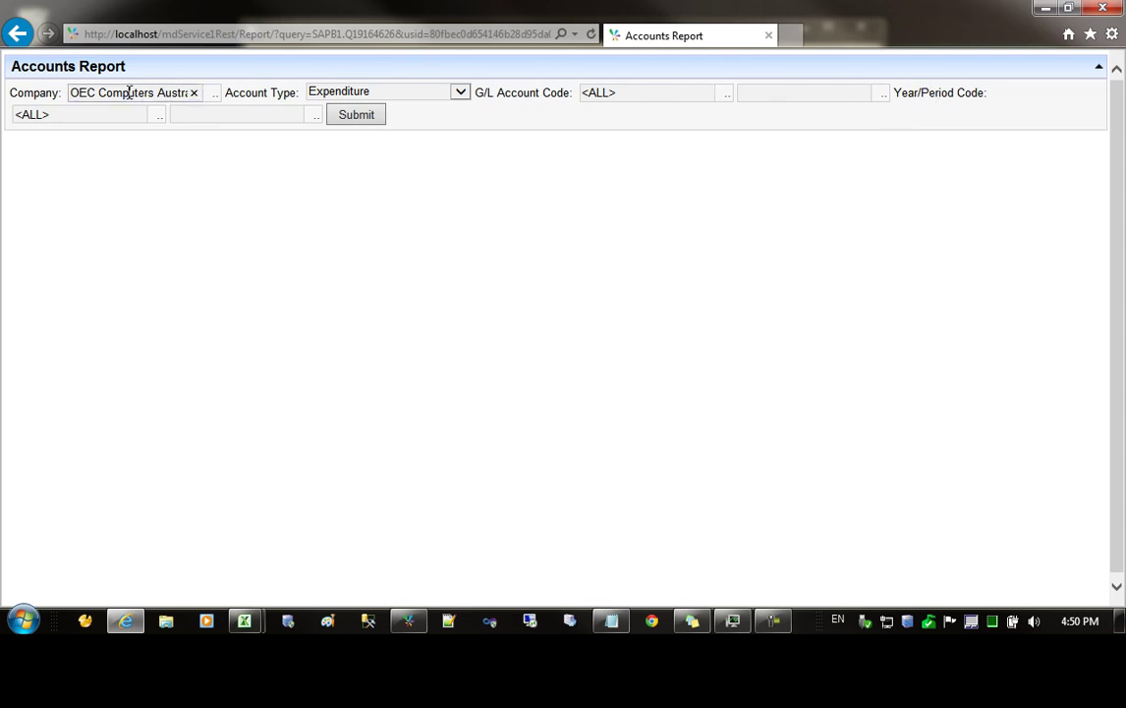
{"action": "left_click", "coordinate": [460, 91]}
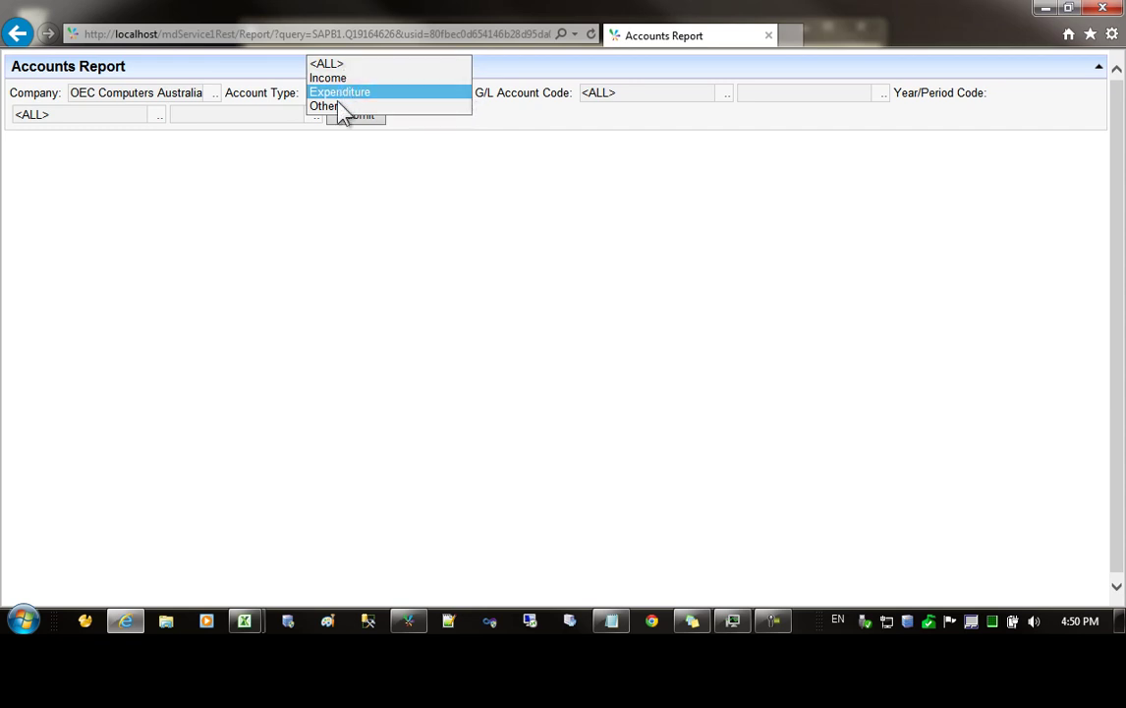
{"action": "left_click", "coordinate": [634, 94]}
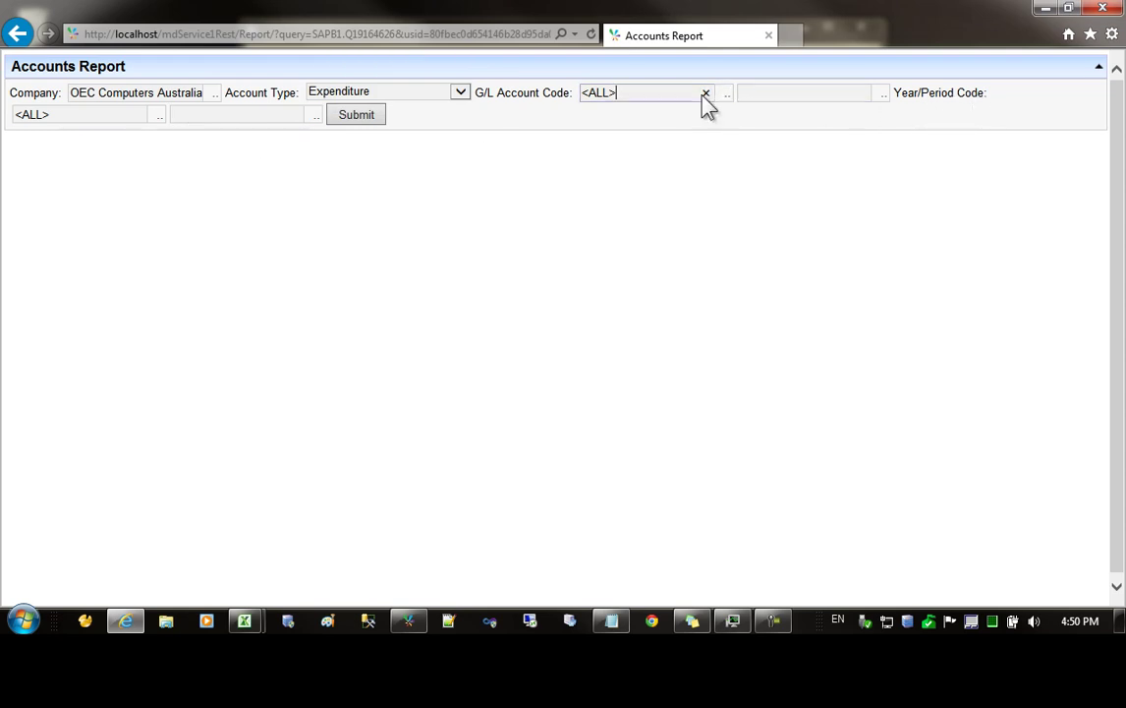
{"action": "left_click", "coordinate": [725, 96]}
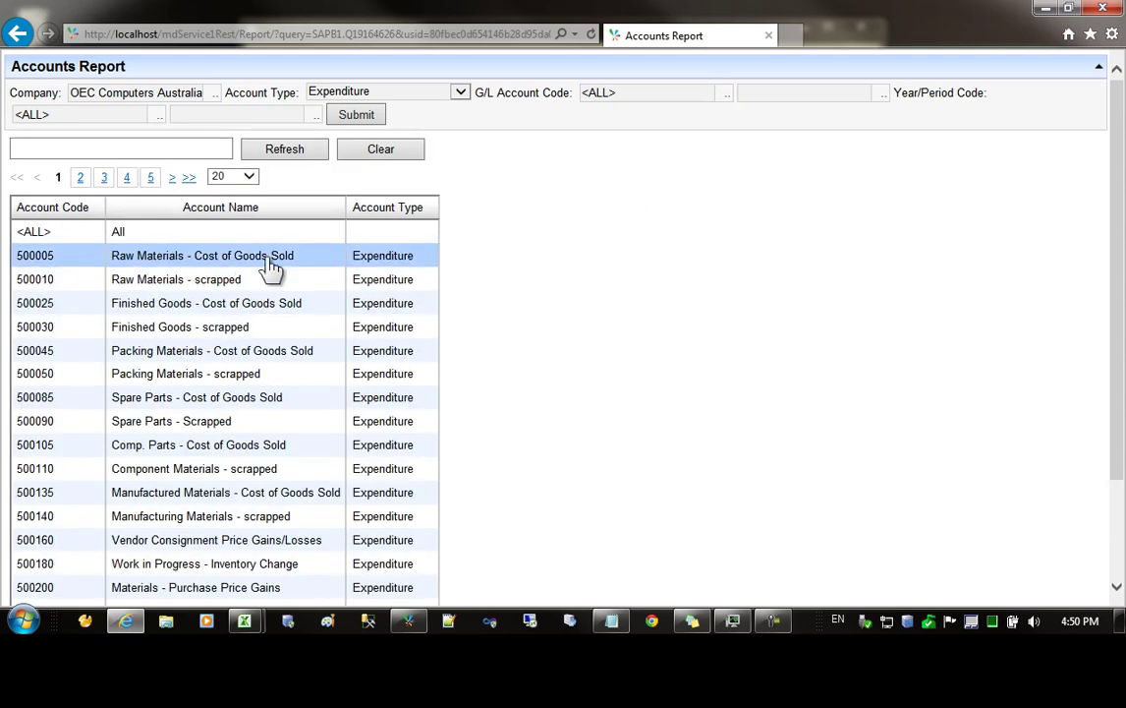
Step: Switch the Account Type to Income and check the accounts offered by the G/L Account Code lookup
{"action": "left_click", "coordinate": [459, 92]}
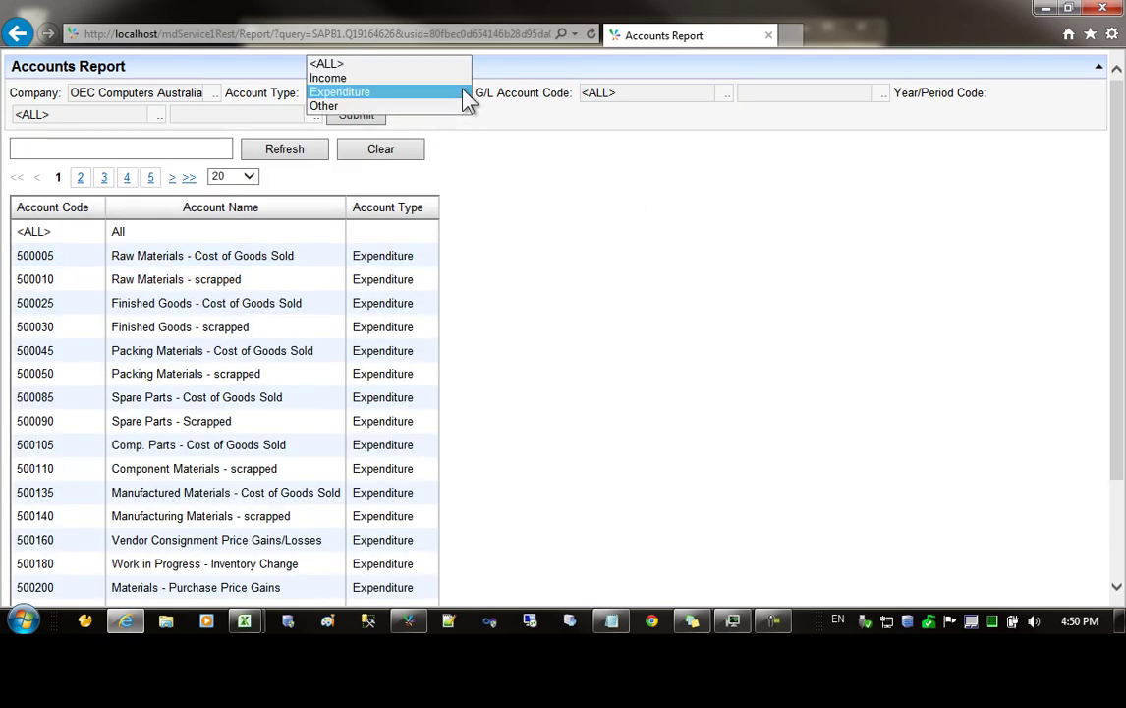
{"action": "left_click", "coordinate": [369, 79]}
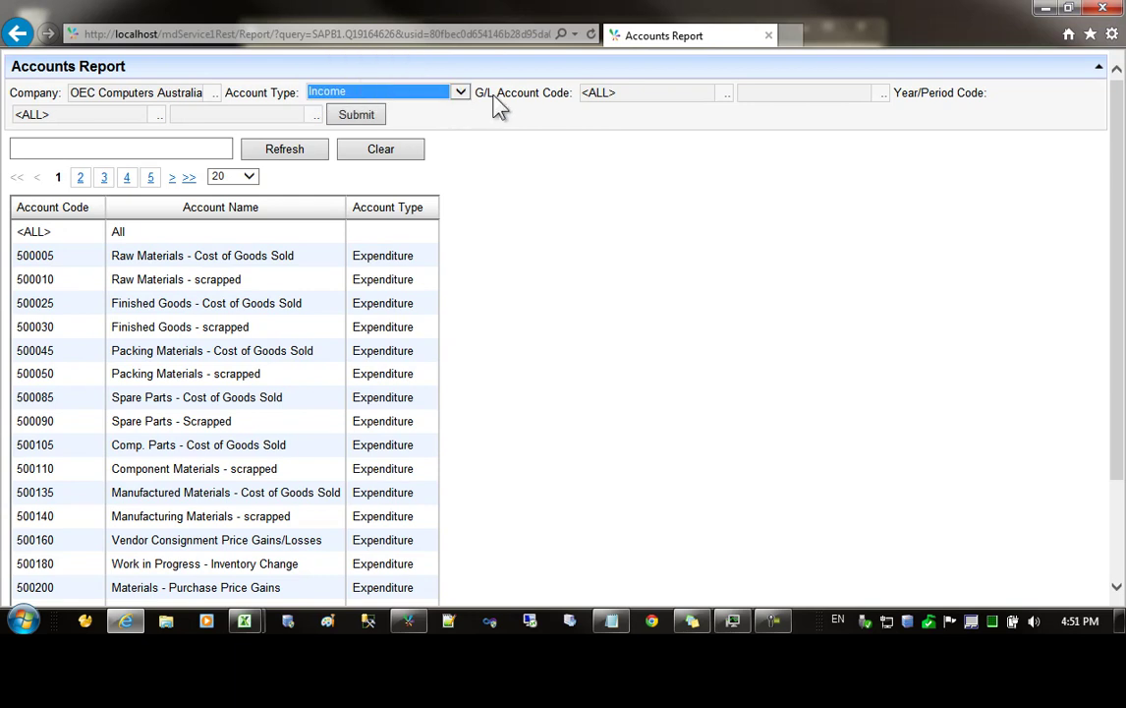
{"action": "left_click", "coordinate": [727, 95]}
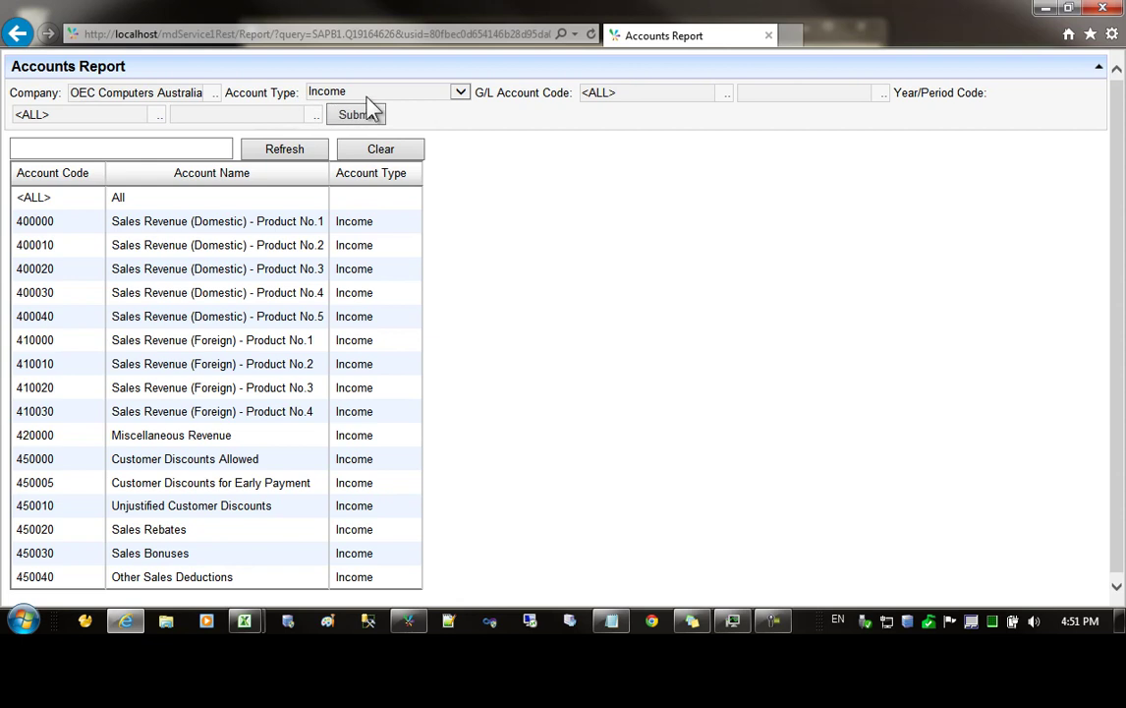
Step: In the Sharperlight Publisher, stack the report's filters with 1 item per row, apply the change, and reload the report in Internet Explorer
{"action": "left_click", "coordinate": [408, 620]}
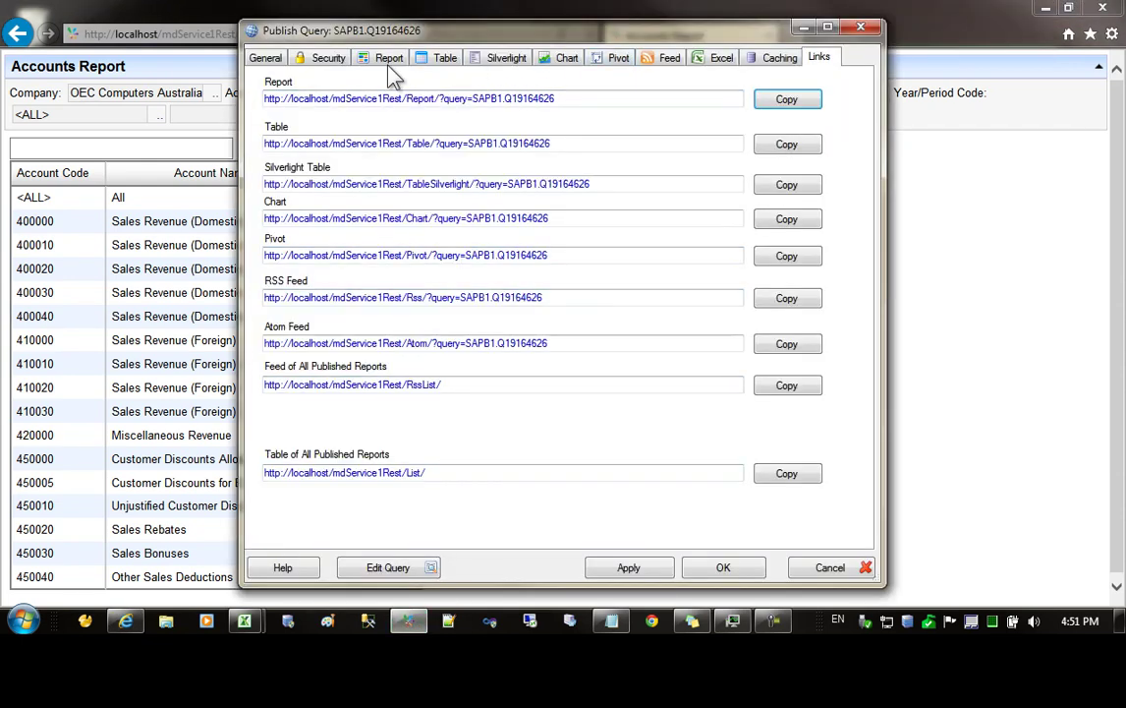
{"action": "left_click", "coordinate": [389, 59]}
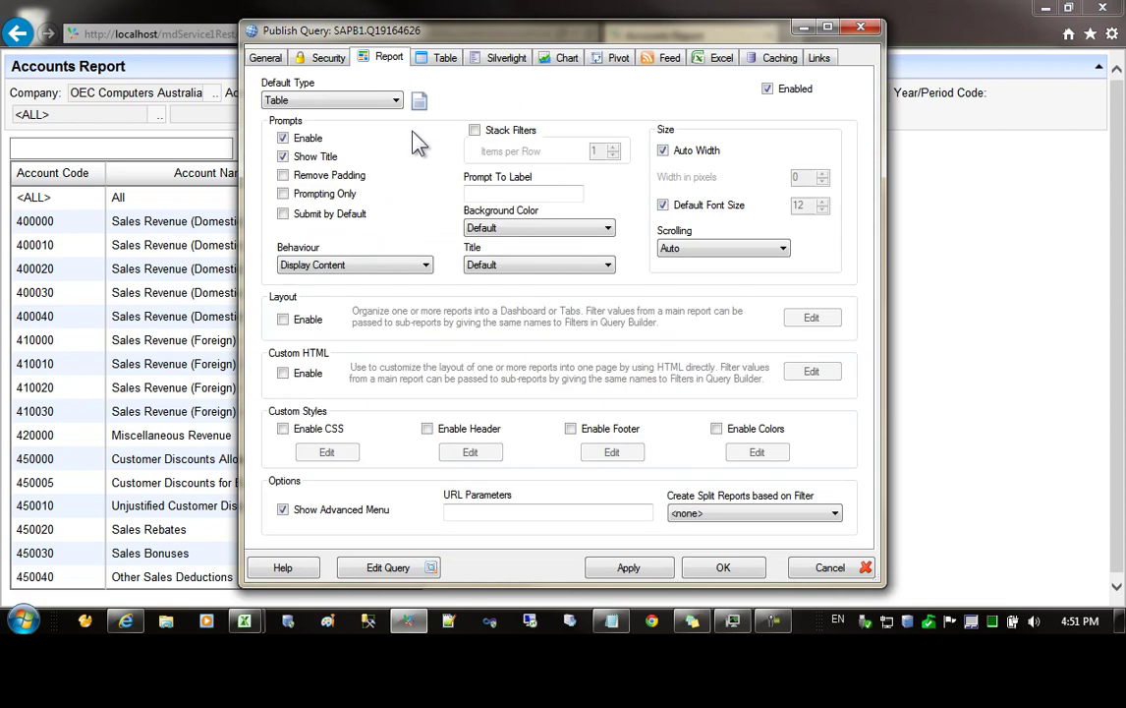
{"action": "left_click", "coordinate": [475, 131]}
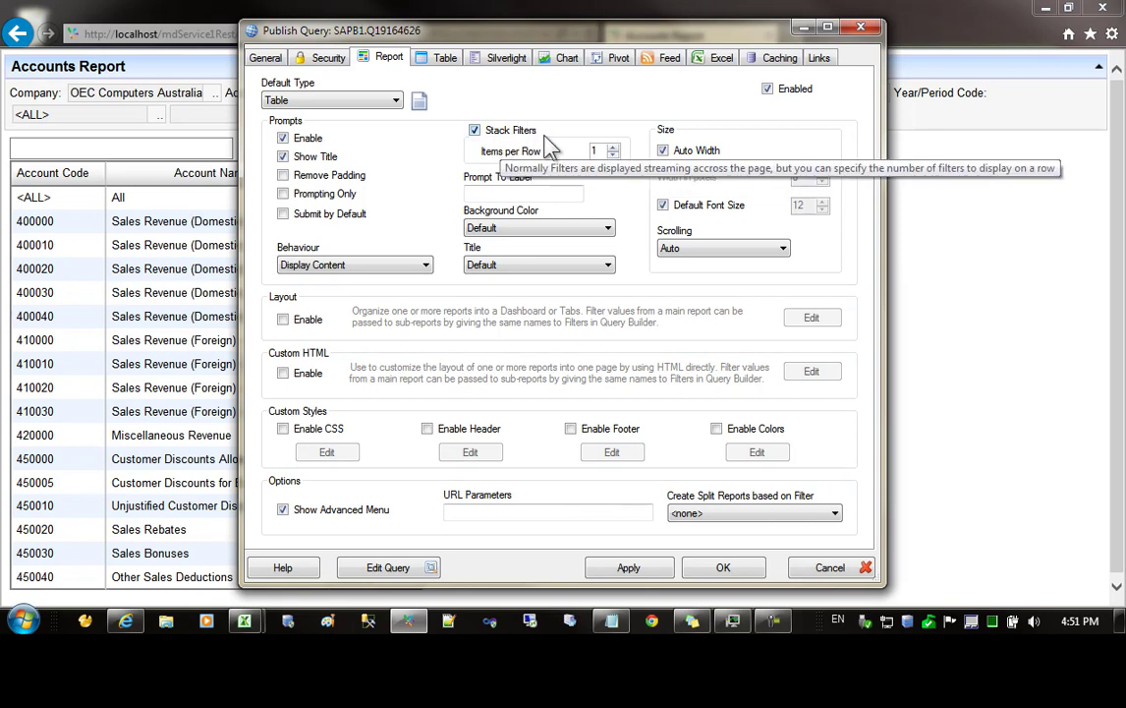
{"action": "double_click", "coordinate": [596, 150]}
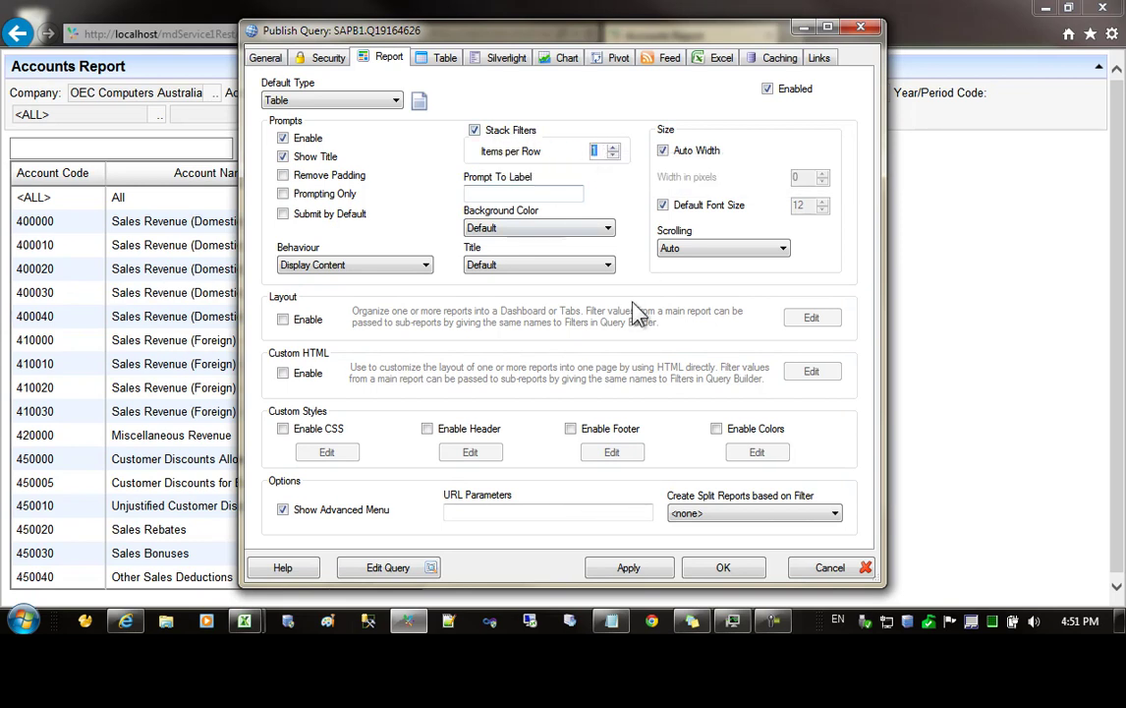
{"action": "left_click", "coordinate": [641, 569]}
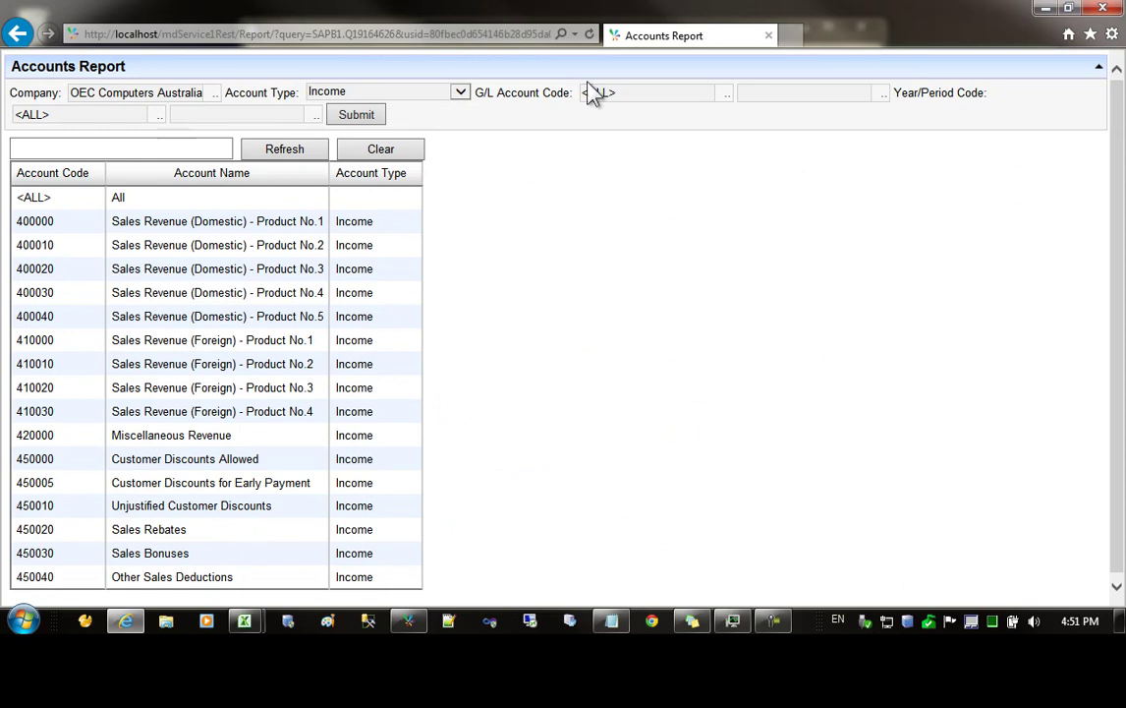
{"action": "left_click", "coordinate": [589, 33]}
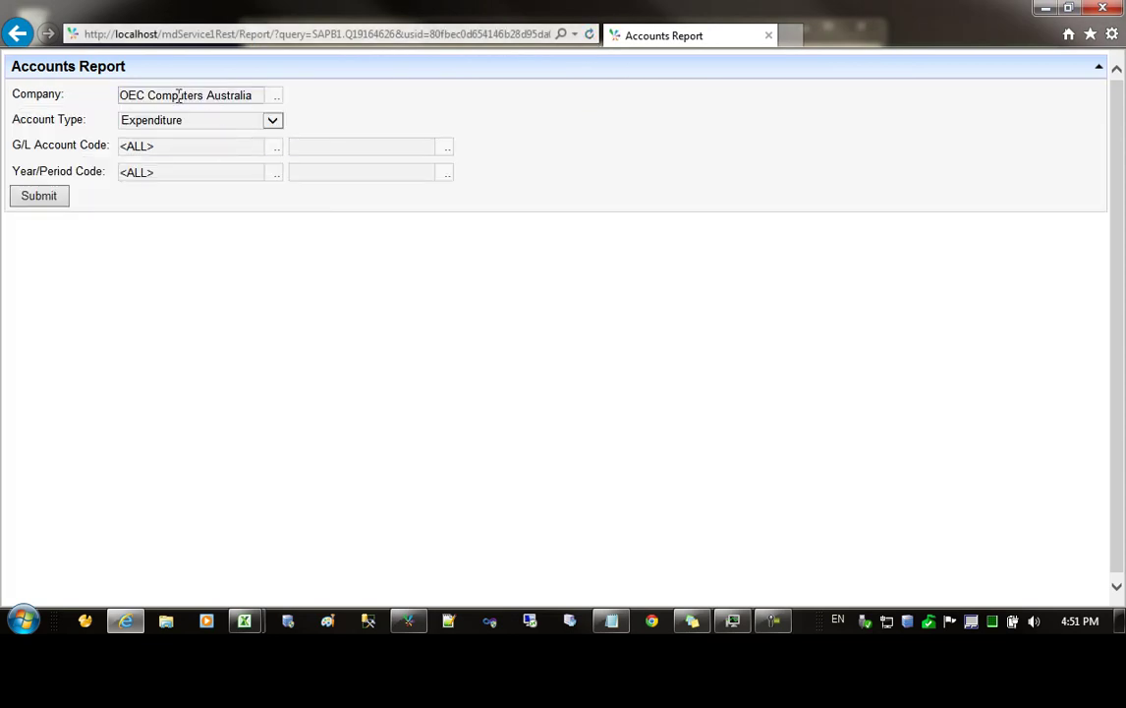